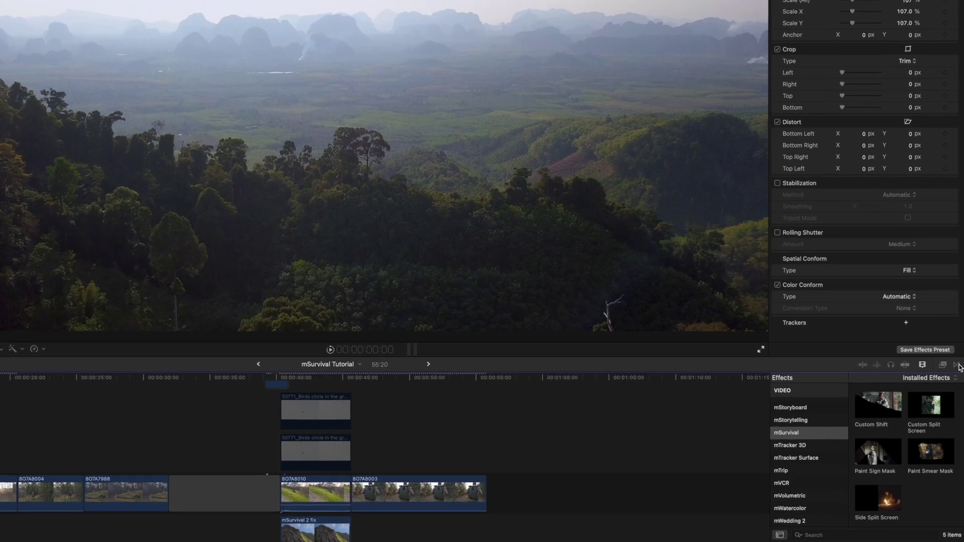
Apply the mSurvival Location Zoom transition to the end of the green rainforest aerial clip.
left_click(956, 366)
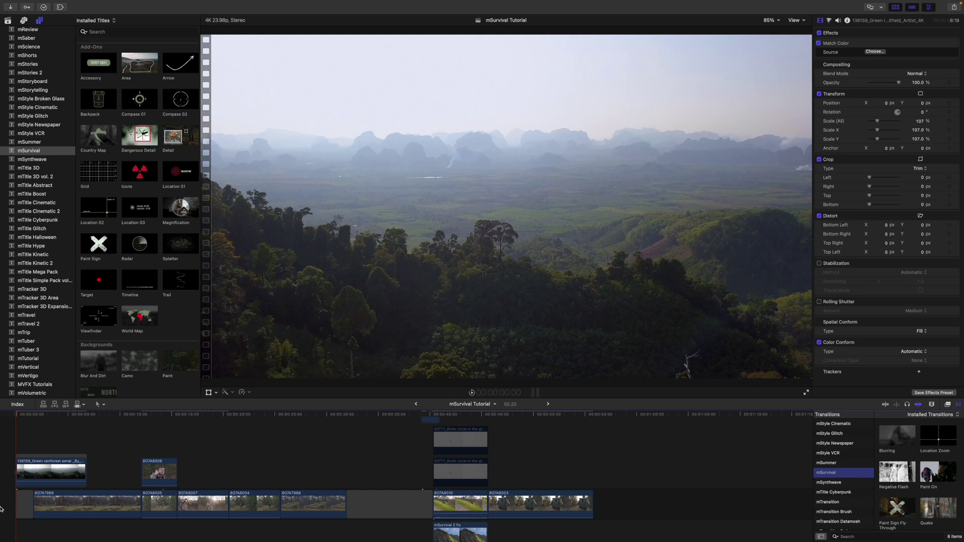
left_click(18, 415)
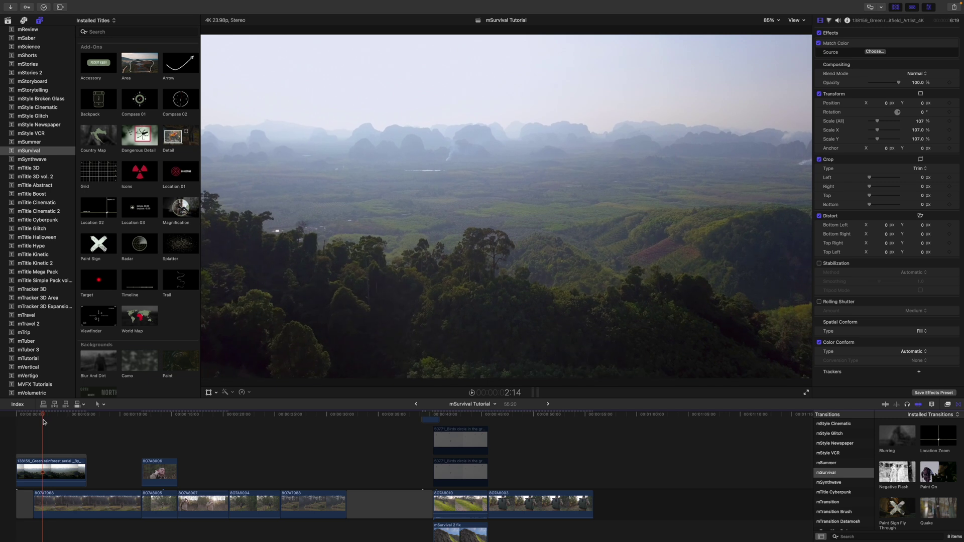
left_click(84, 428)
key("space")
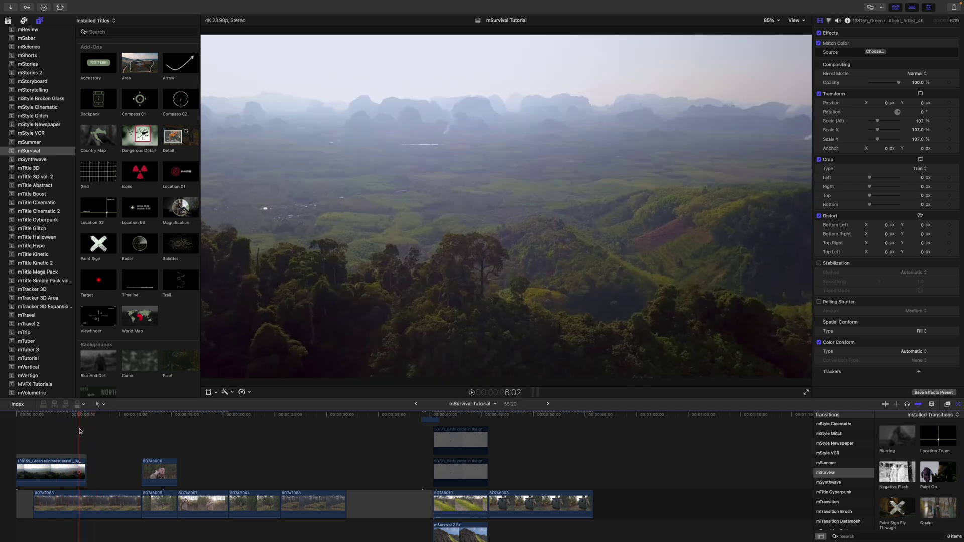
left_click(71, 473)
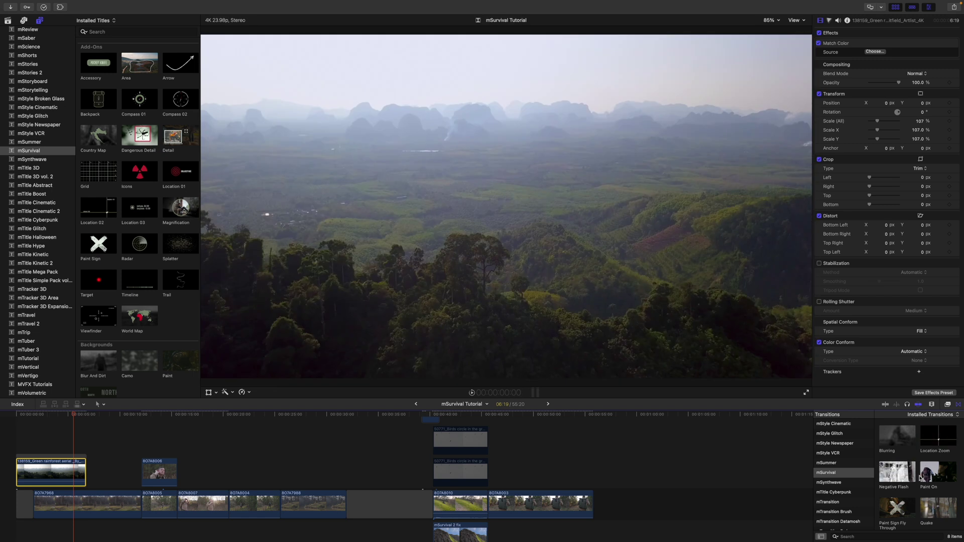
scroll(918, 480, "down", 2)
scroll(920, 478, "up", 2)
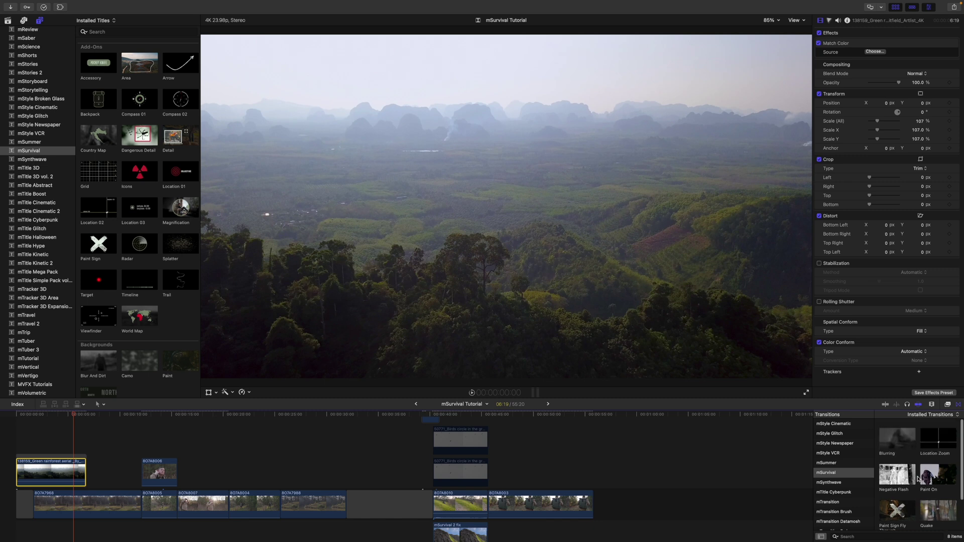
left_click_drag(936, 435, 69, 473)
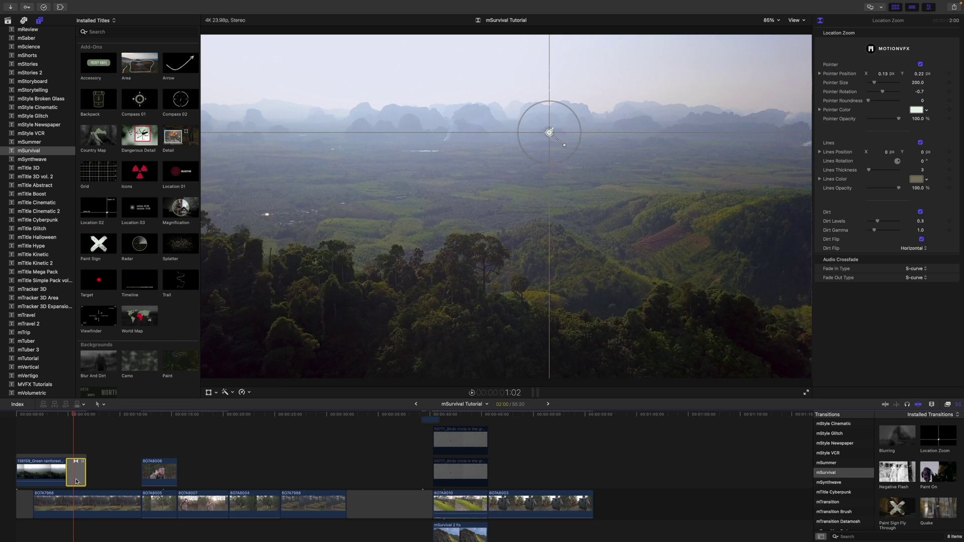
Position the Location Zoom pointer over the forest at about X 0.29, Y -0.22, and play the transition.
left_click_drag(549, 134, 595, 286)
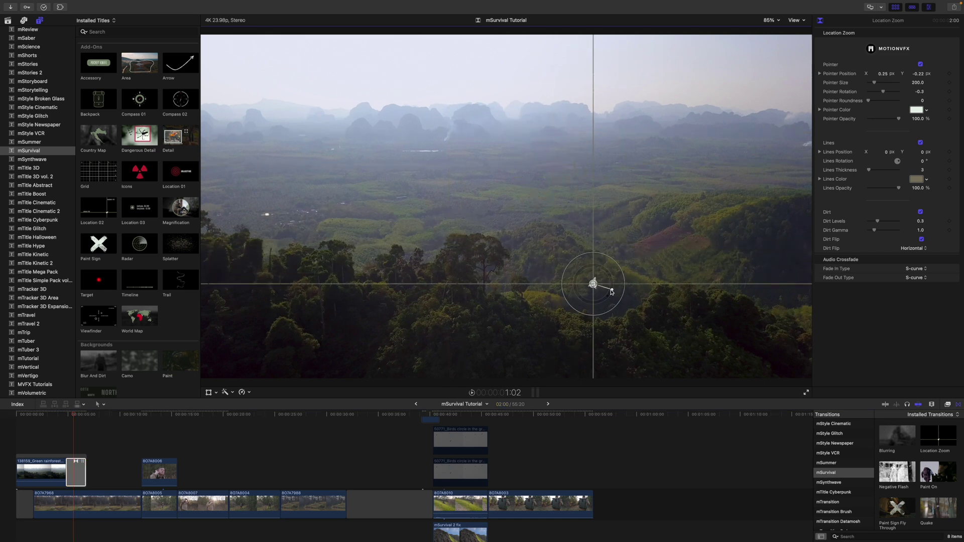
mouse_move(593, 284)
left_mouse_down()
mouse_move(613, 286)
mouse_move(568, 279)
mouse_move(594, 276)
left_mouse_up()
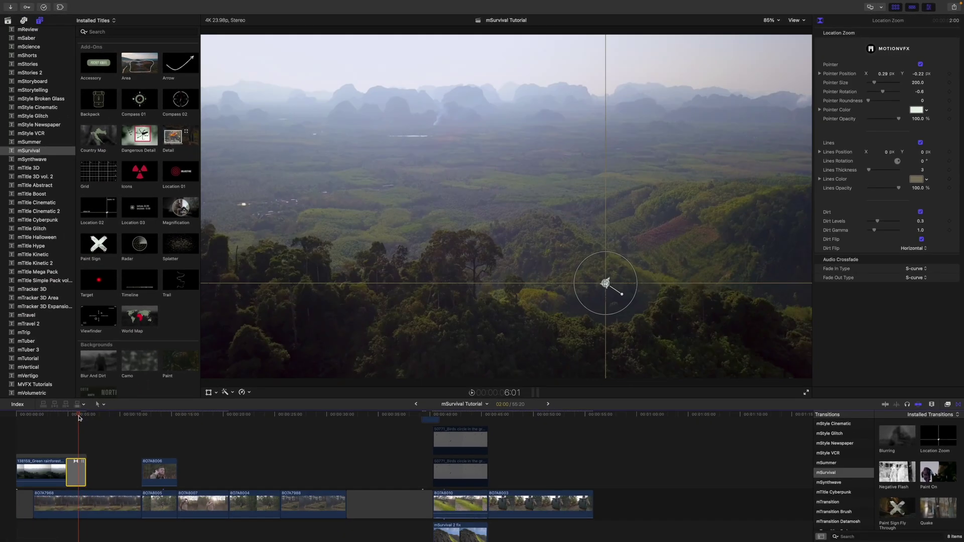
key("space")
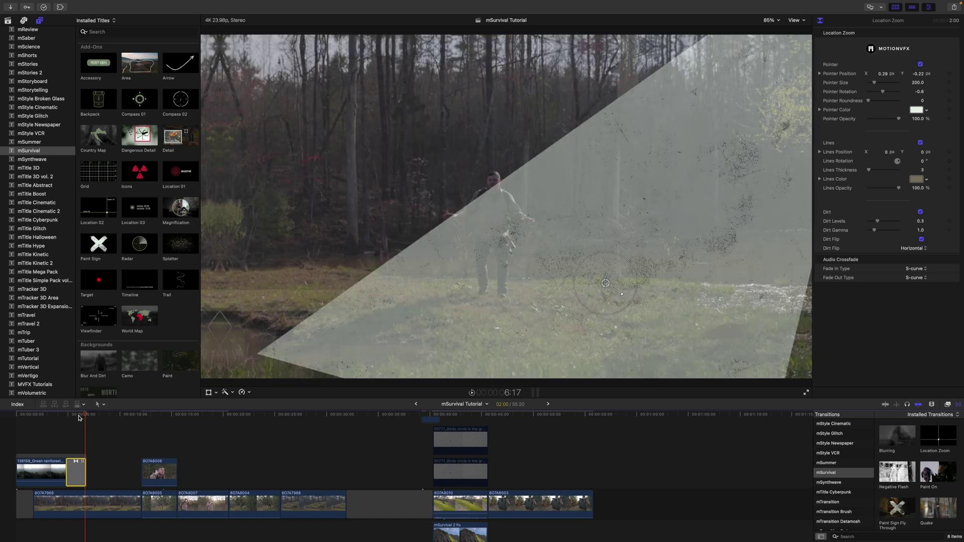
key("space")
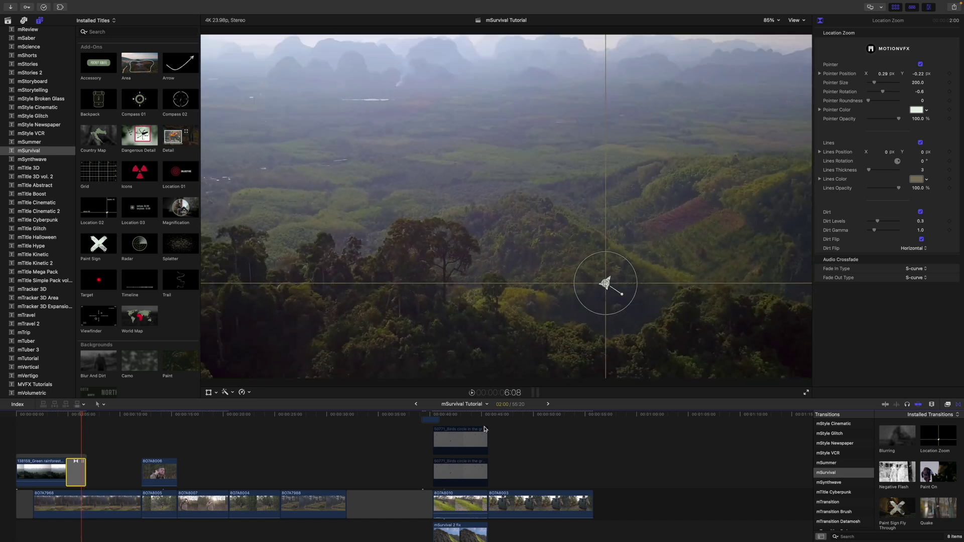
Position the Location Zoom pointer near the distant mountains at about X -0.41, Y 0.21, and play the transition.
left_click_drag(609, 288, 367, 141)
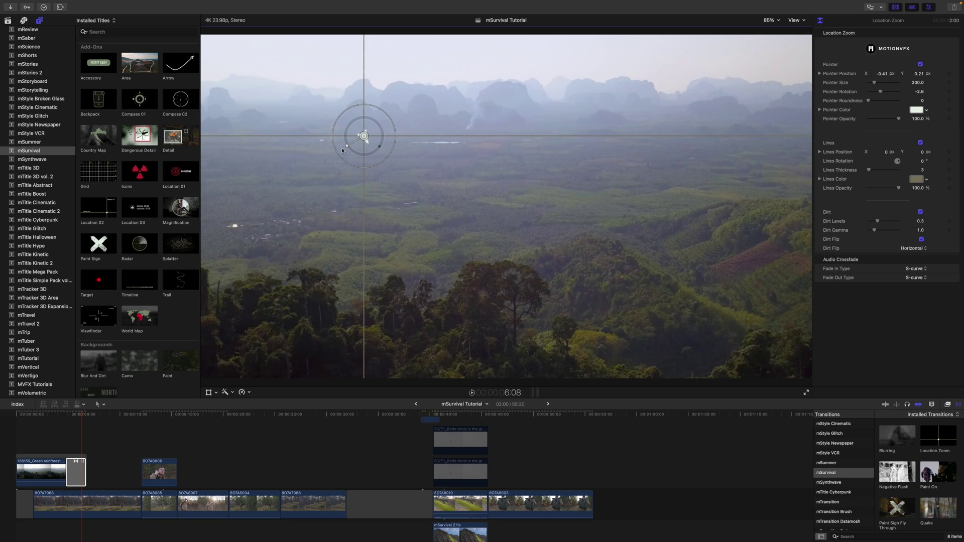
left_click(73, 417)
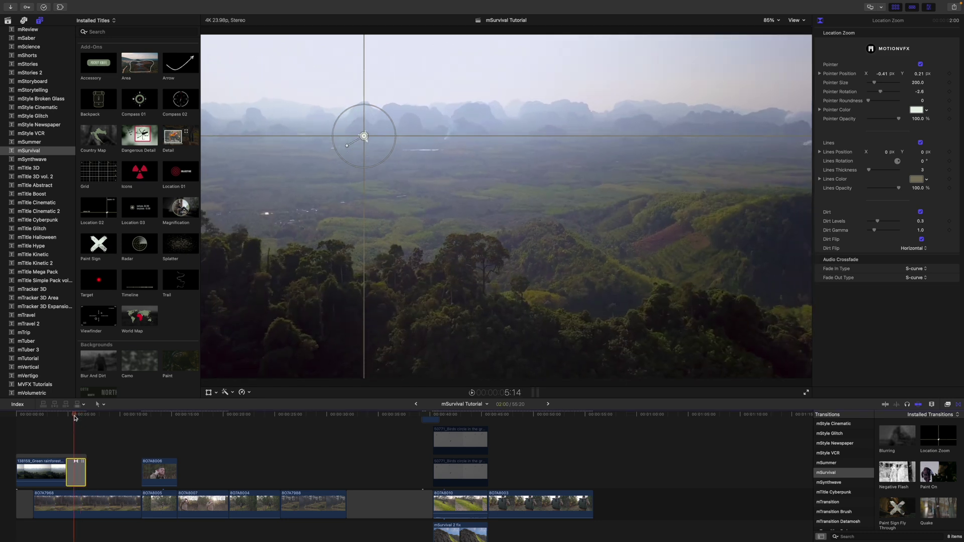
key("space")
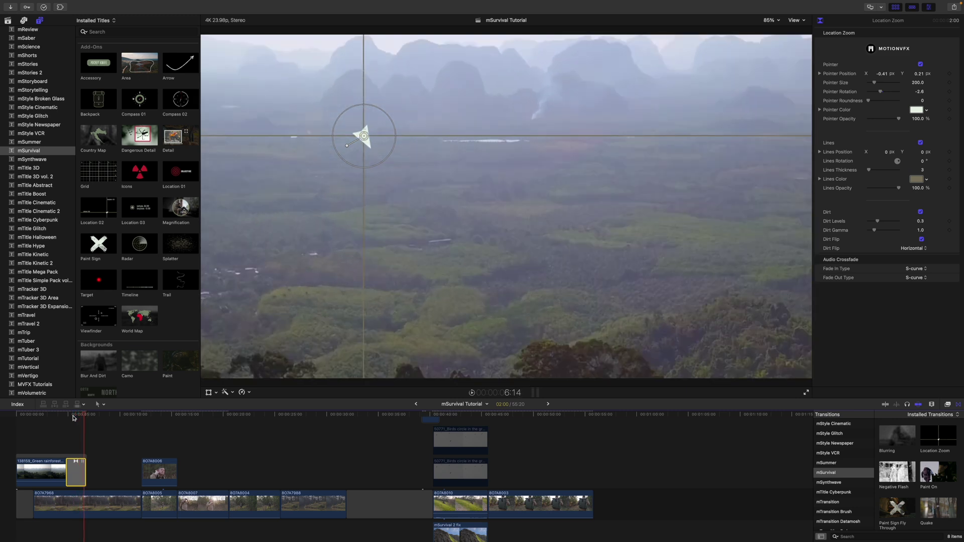
key("j")
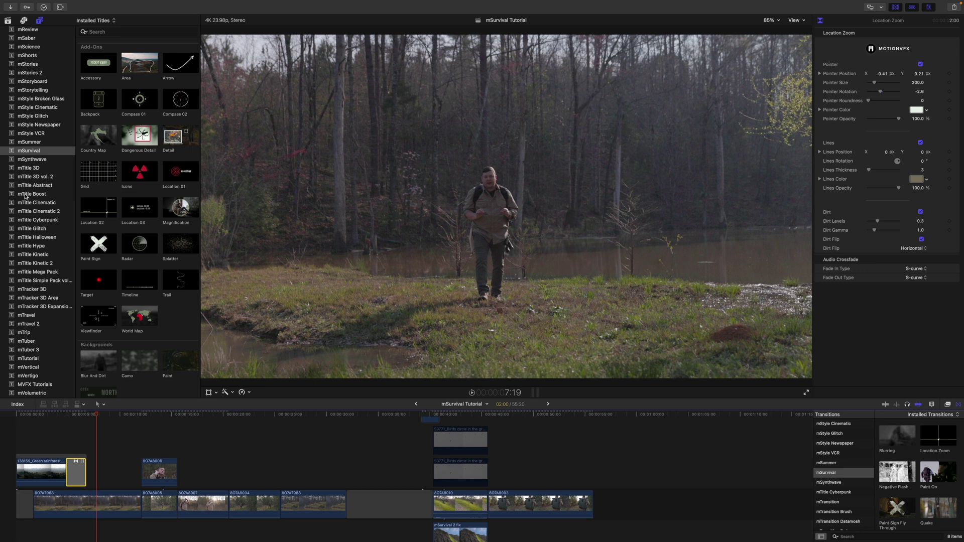
Browse the mSurvival titles, examining the add-ons, backgrounds, movements, overlay effects and typography and previewing individual presets.
left_click(28, 151)
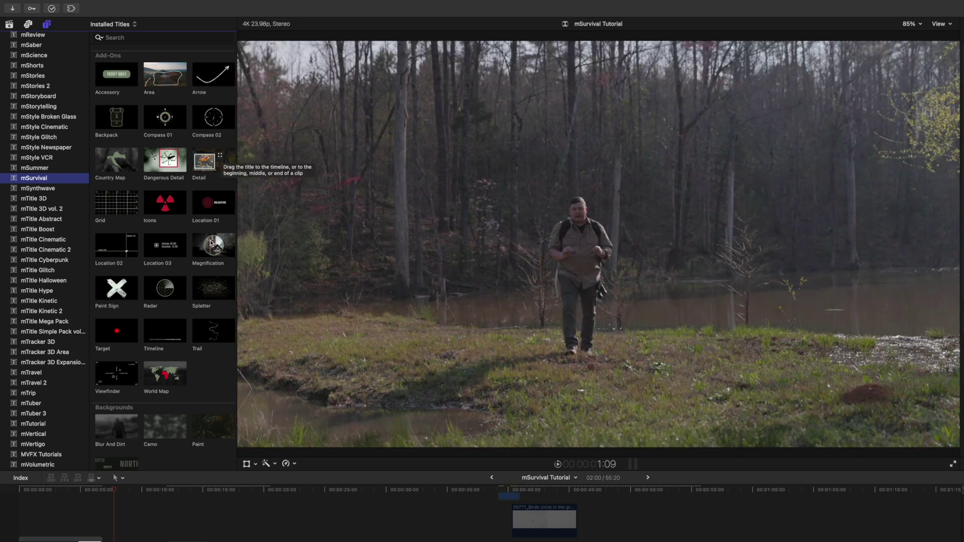
scroll(212, 241, "down", 5)
scroll(212, 243, "down", 3)
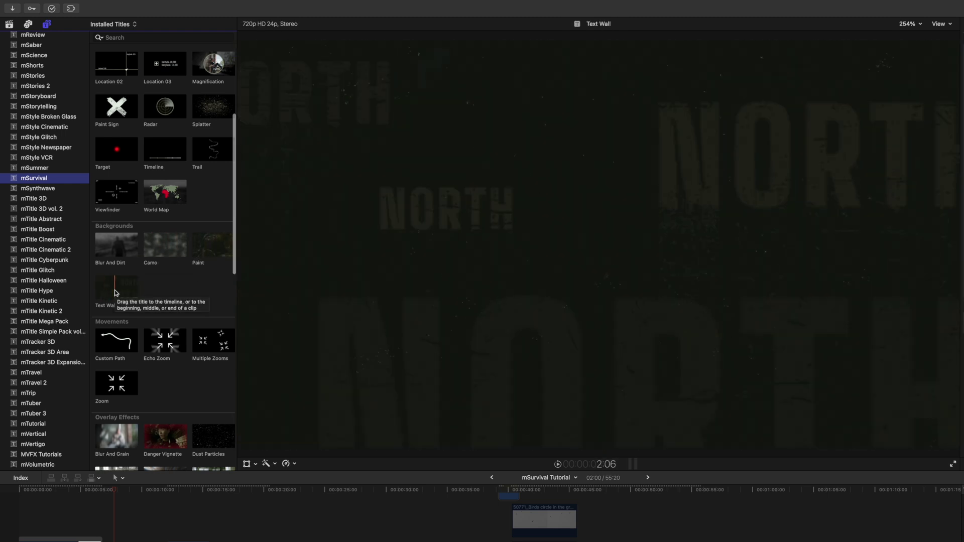
scroll(221, 290, "down", 3)
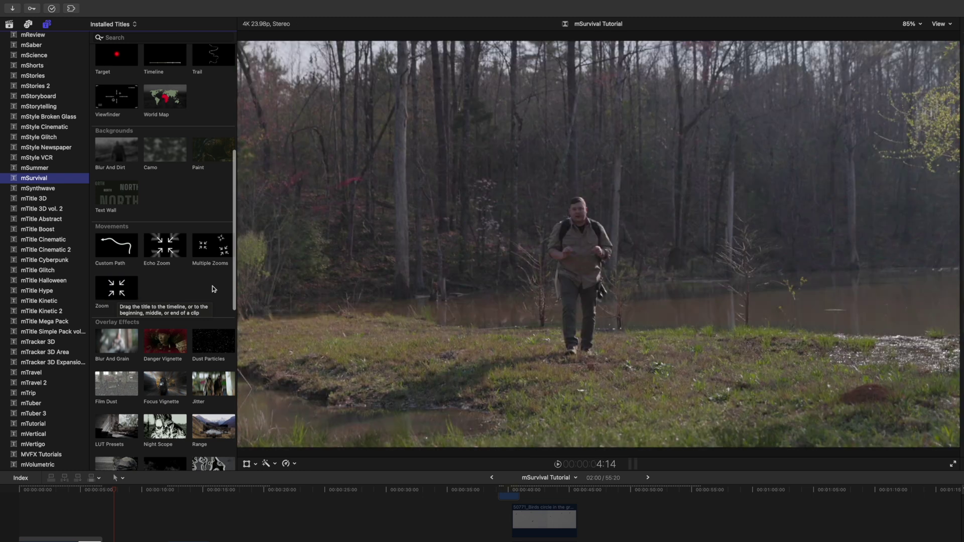
scroll(214, 289, "down", 5)
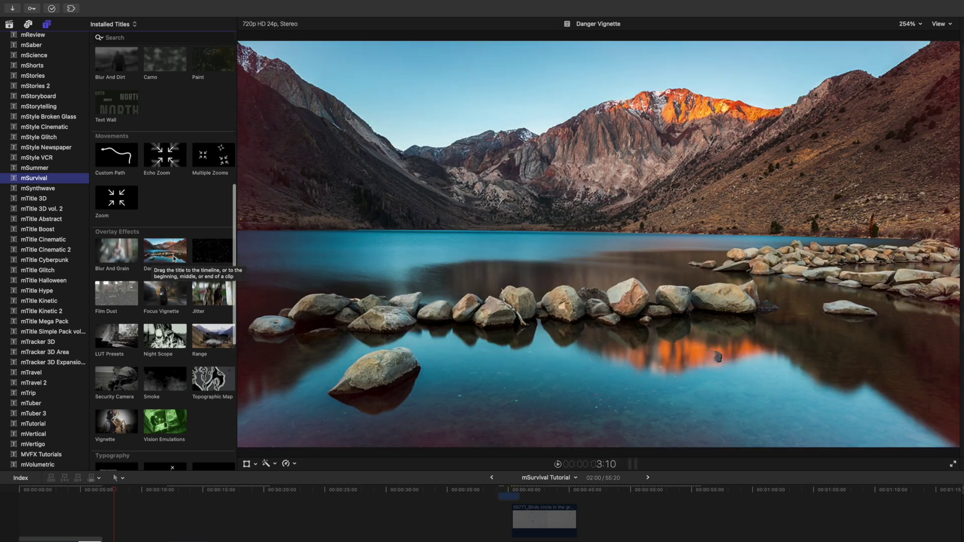
scroll(191, 276, "down", 6)
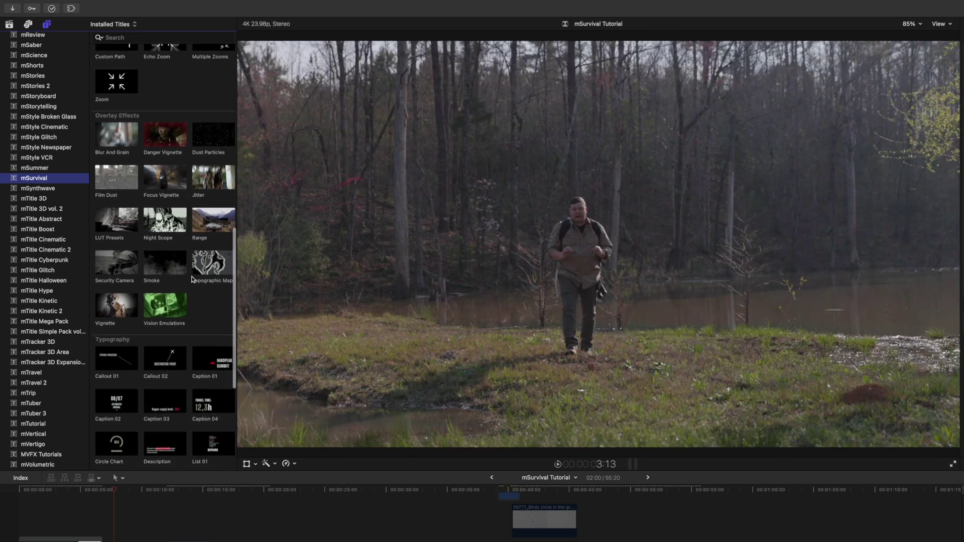
scroll(192, 279, "down", 3)
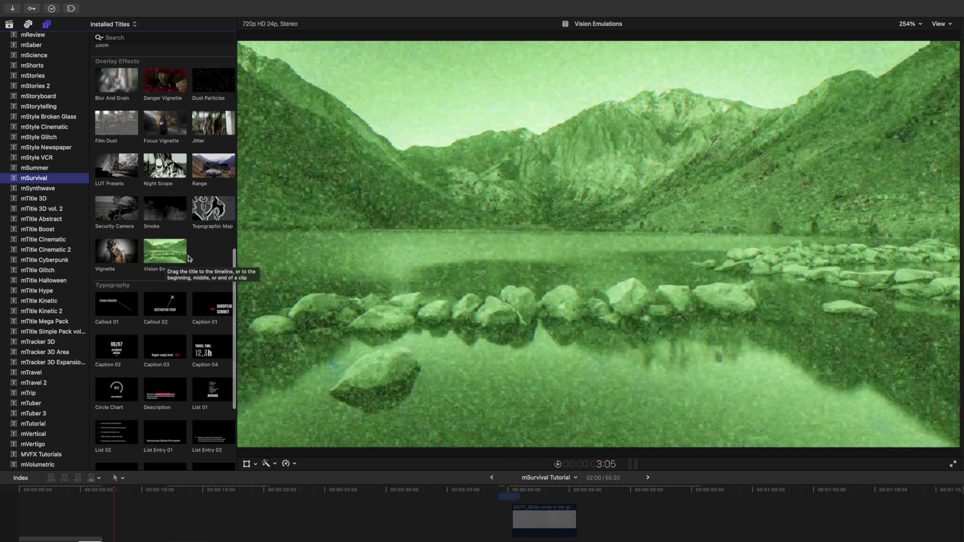
scroll(191, 258, "down", 6)
scroll(195, 258, "down", 2)
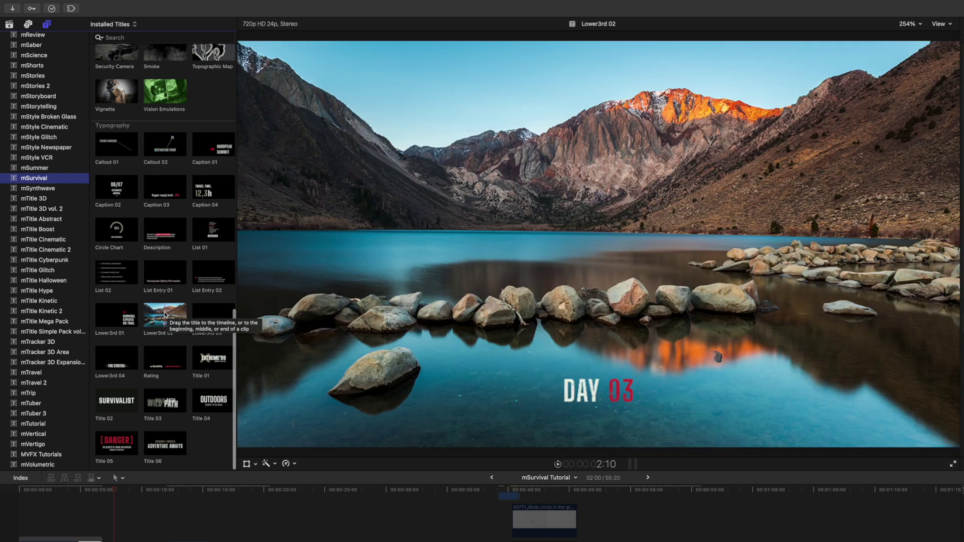
scroll(227, 255, "up", 10)
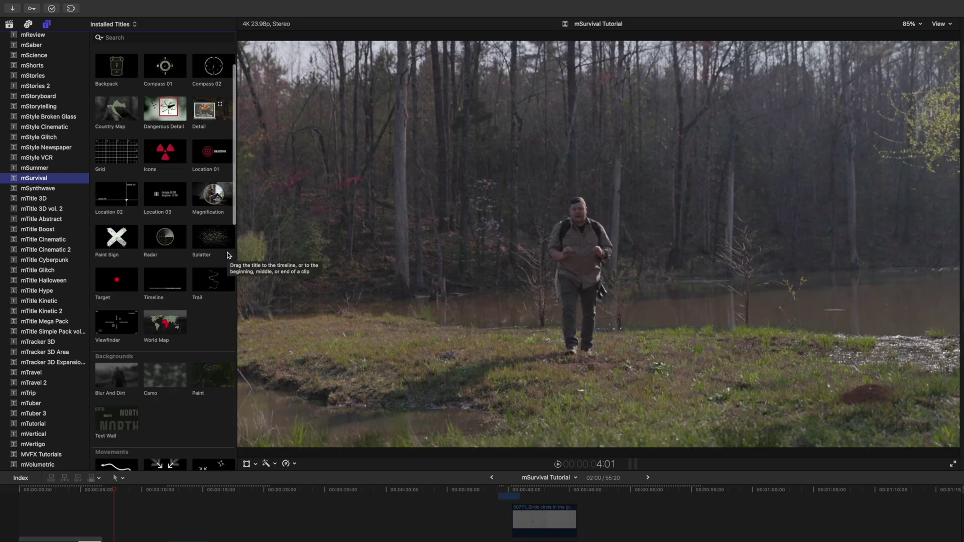
scroll(228, 255, "up", 3)
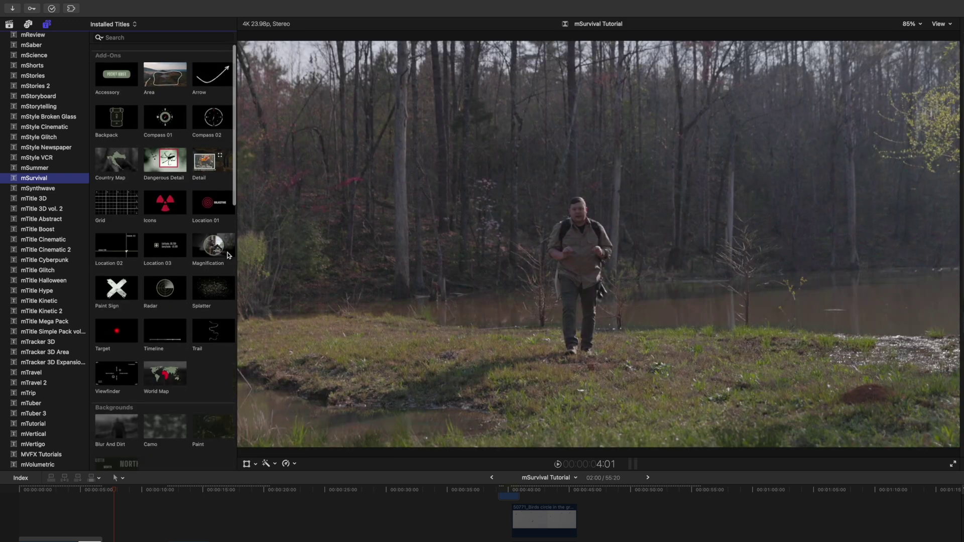
Place the mSurvival LUT Presets overlay title above the first forest clip in the main storyline, covering its full length.
scroll(227, 255, "down", 5)
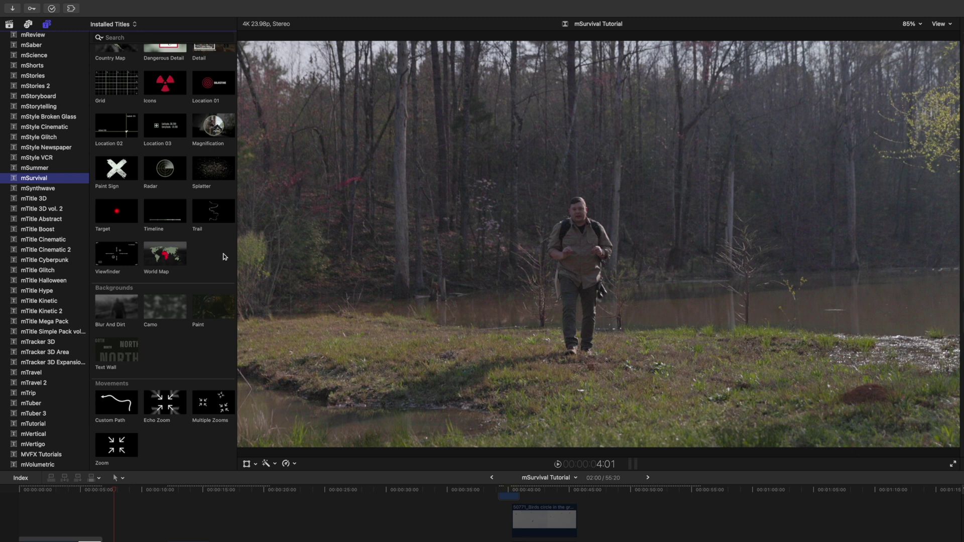
scroll(225, 257, "down", 9)
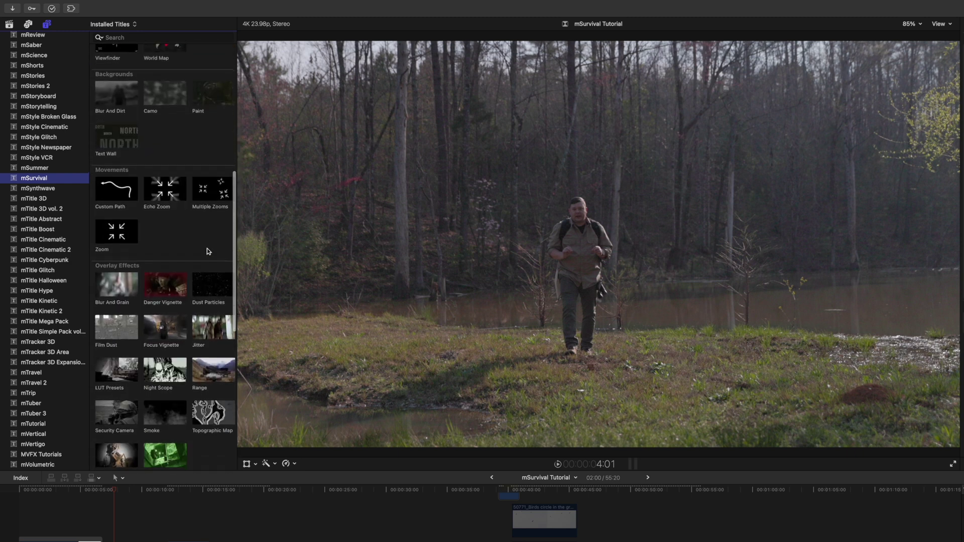
scroll(162, 288, "down", 3)
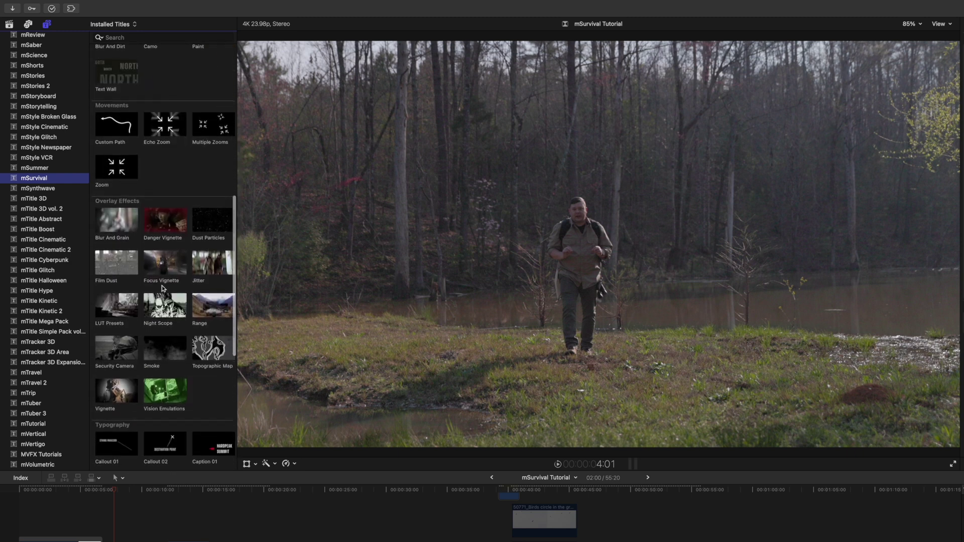
left_click_drag(108, 312, 34, 485)
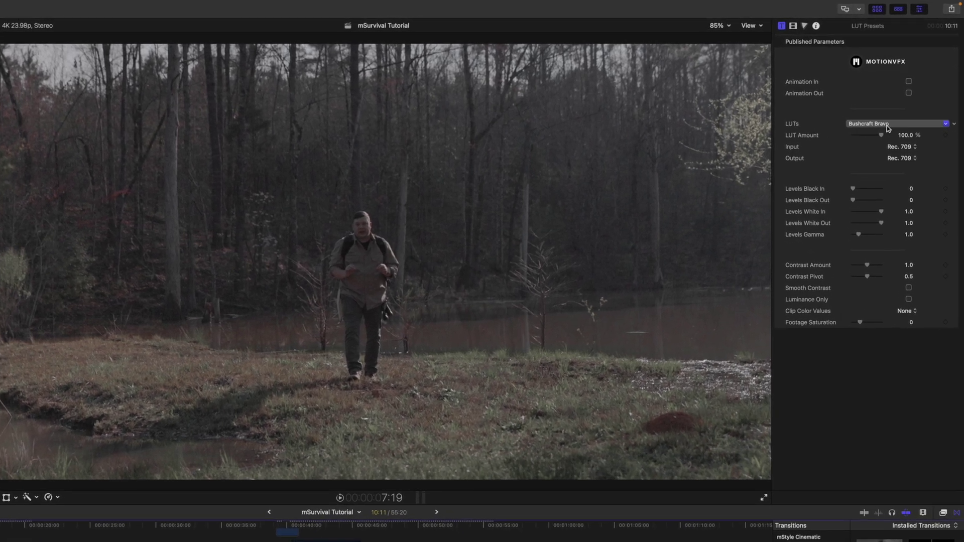
Set the LUT to MotionVFX mSurvival Tactical Terra and reduce the LUT amount to about 71.3%.
left_click(906, 125)
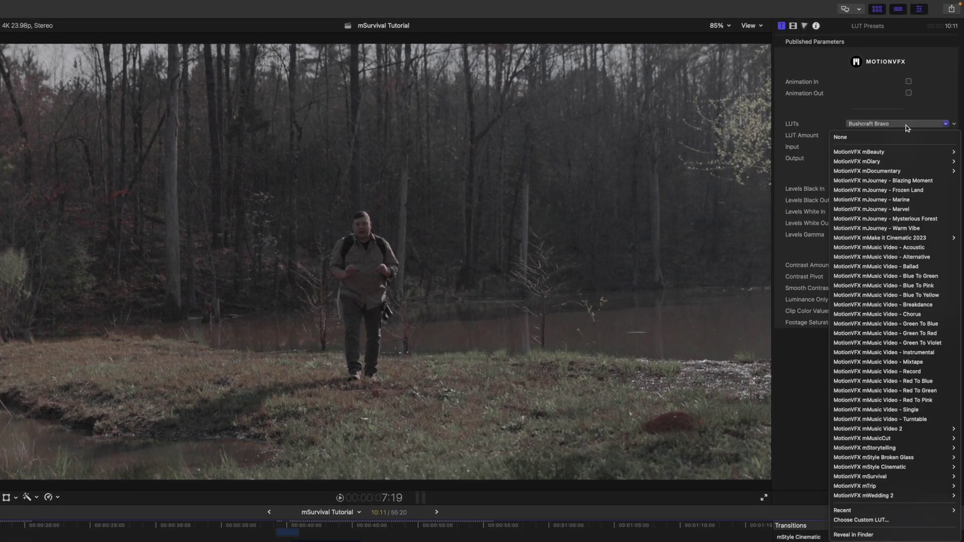
mouse_move(856, 476)
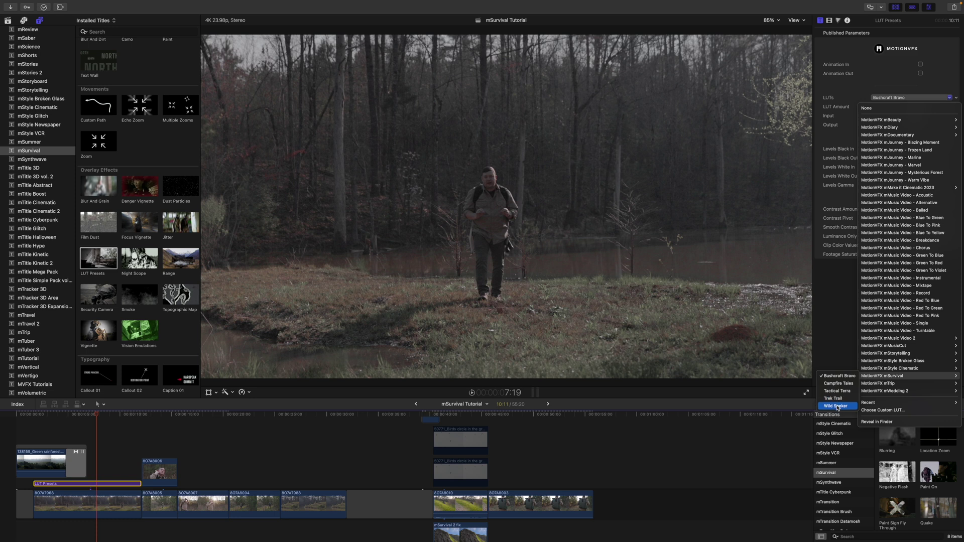
left_click(837, 391)
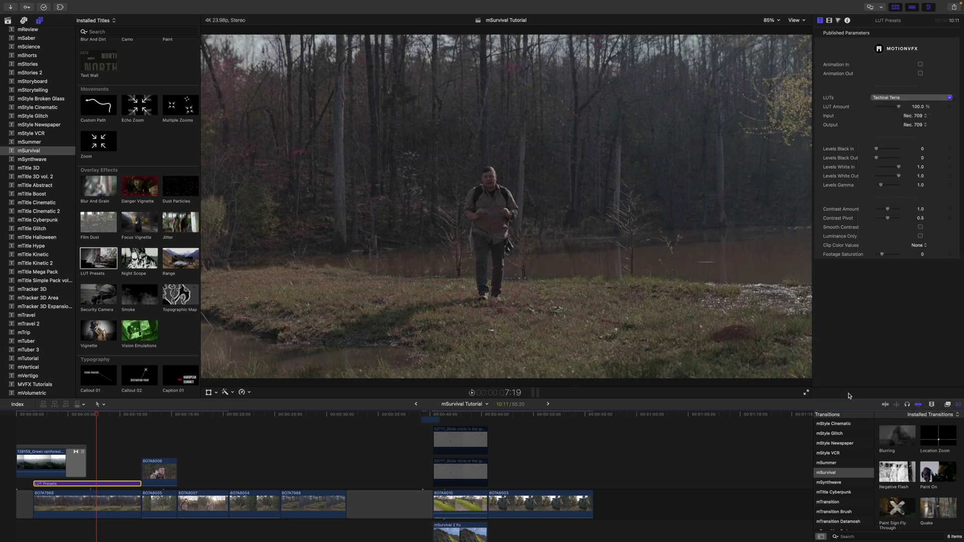
left_click_drag(900, 107, 897, 108)
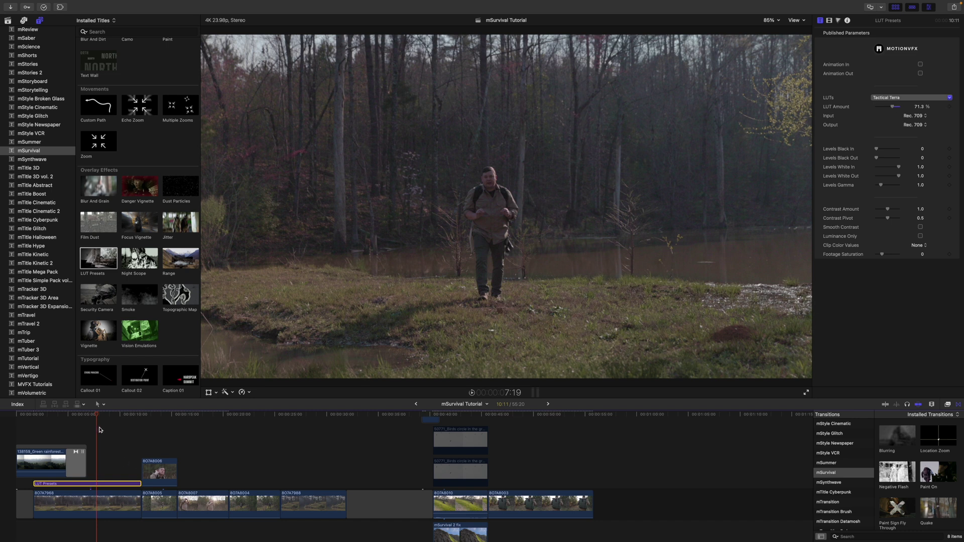
Add the mSurvival Echo Zoom title above the LUT Presets title and extend its start earlier to a 7:08 duration.
scroll(166, 241, "up", 3)
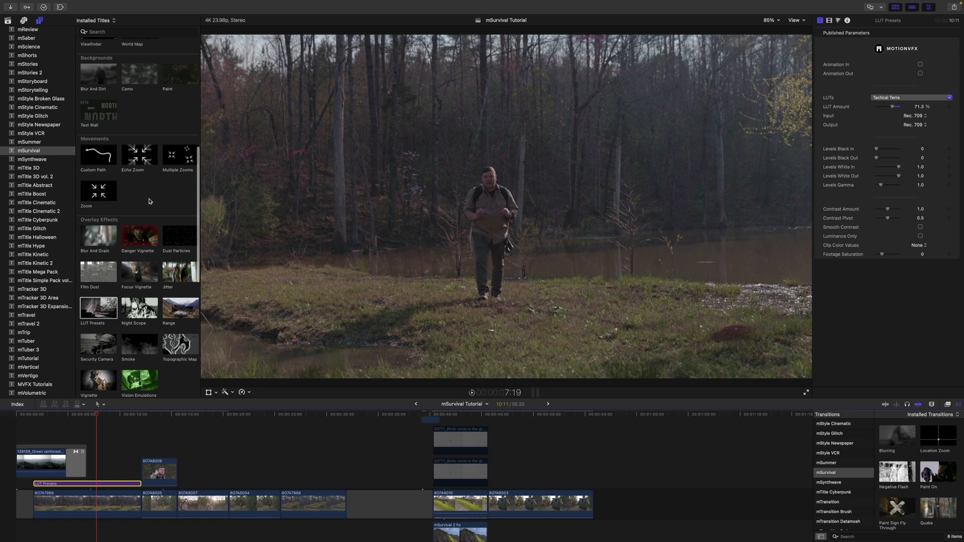
left_click_drag(135, 159, 112, 458)
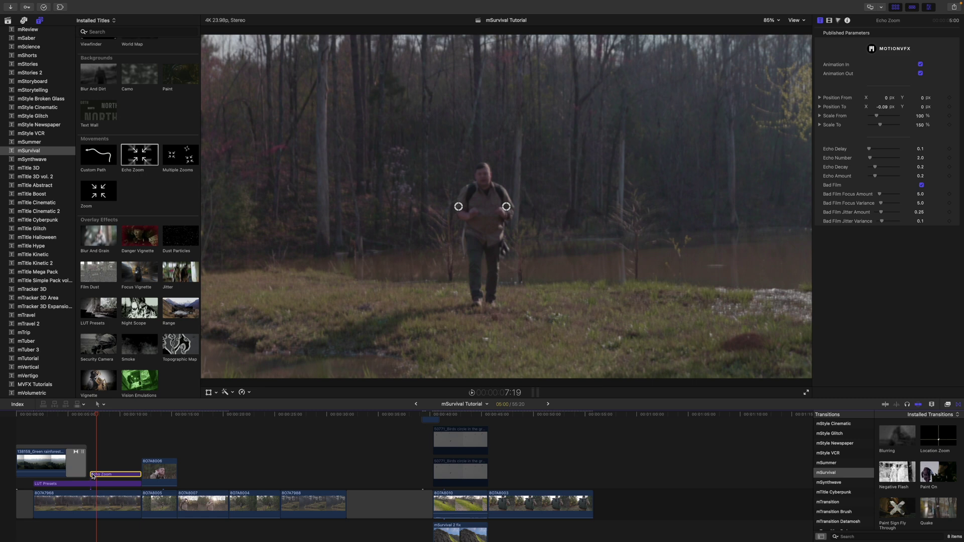
left_click_drag(92, 474, 73, 471)
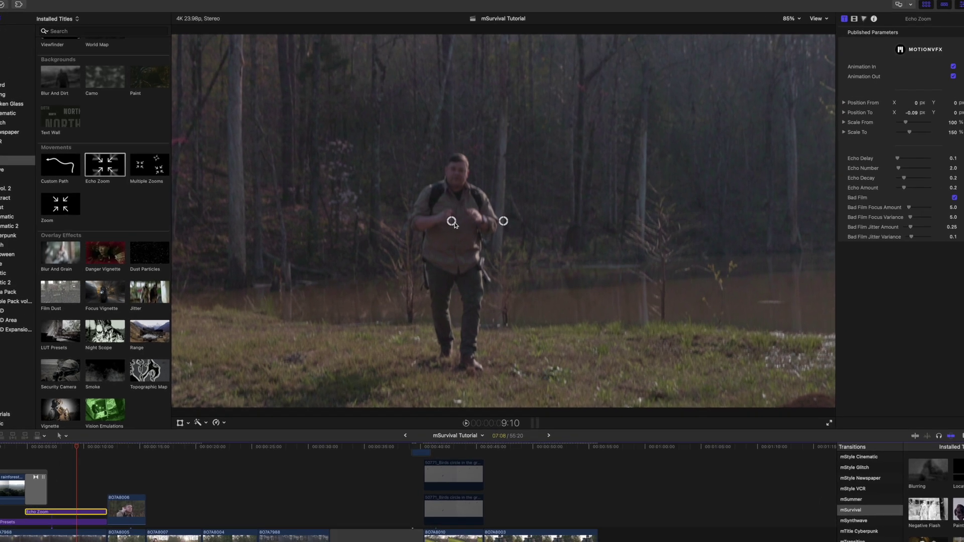
Set the Echo Zoom's Position To to about X -0.05 px, Y 0 px, turn off both animations, and set Scale To to 120%.
left_click_drag(458, 206, 563, 182)
left_click_drag(559, 235, 485, 272)
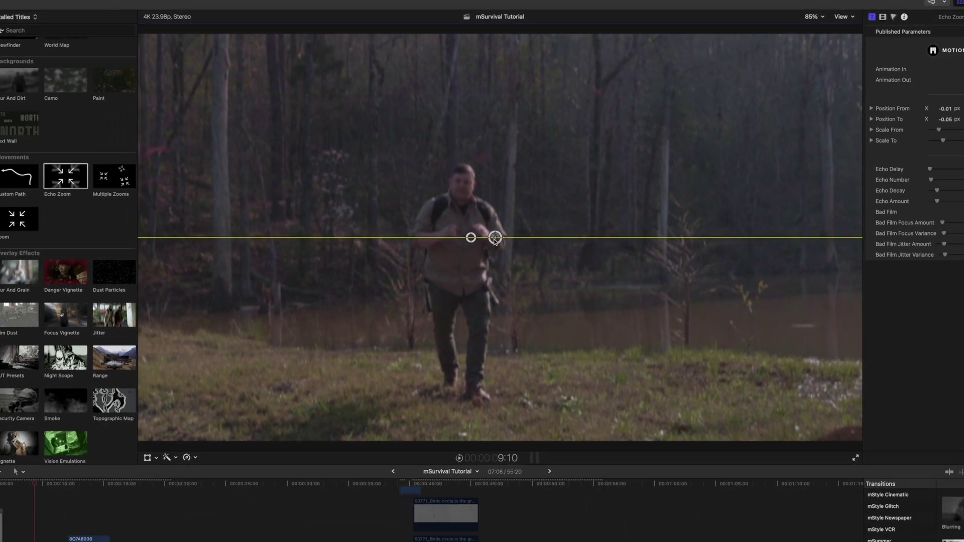
left_click_drag(494, 240, 497, 239)
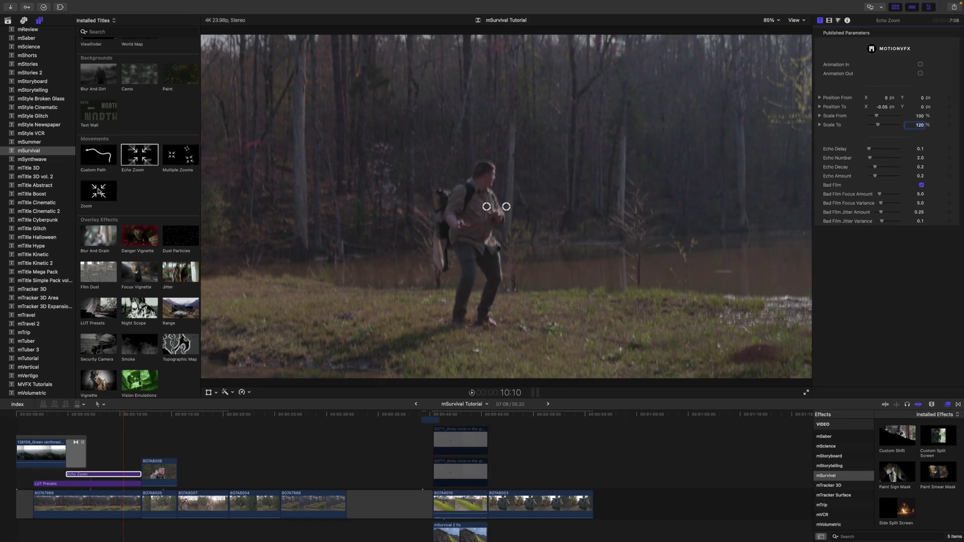
Add the mSurvival Zoom title above the end of the Echo Zoom title with a 2:06 duration.
key("super+f")
scroll(177, 116, "up", 3)
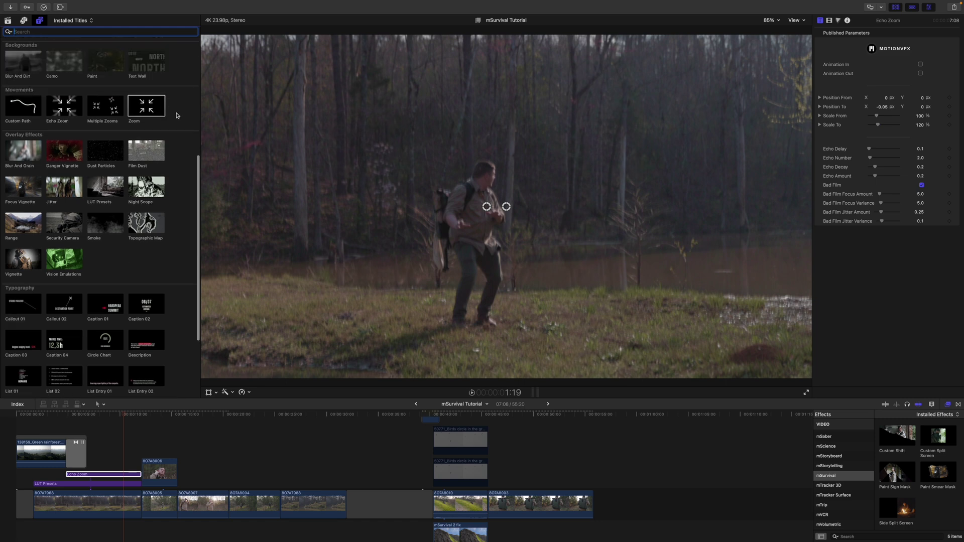
left_click_drag(133, 410, 118, 465)
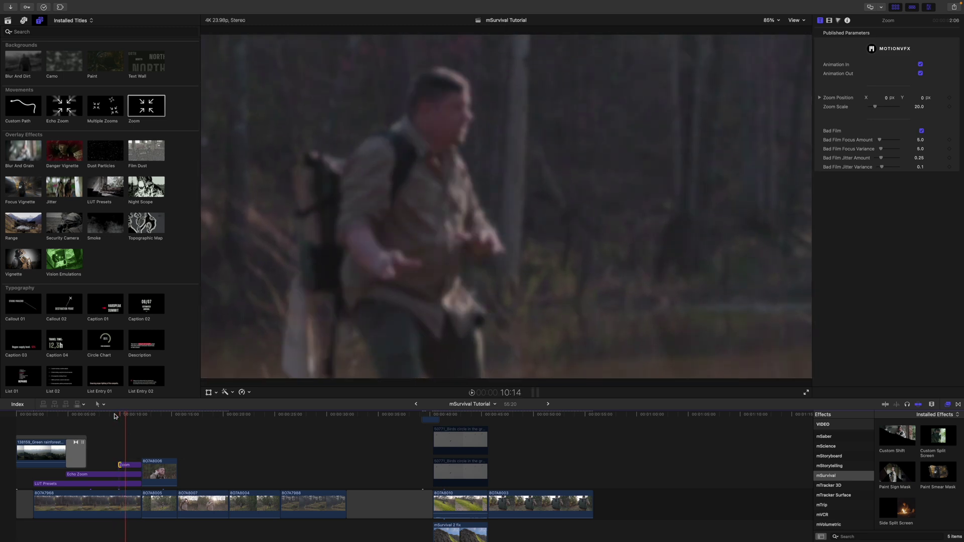
Move the Zoom position to about X -0.14, Y -0.01 and turn off Bad Film on both the Zoom and Echo Zoom titles.
left_click_drag(506, 206, 456, 210)
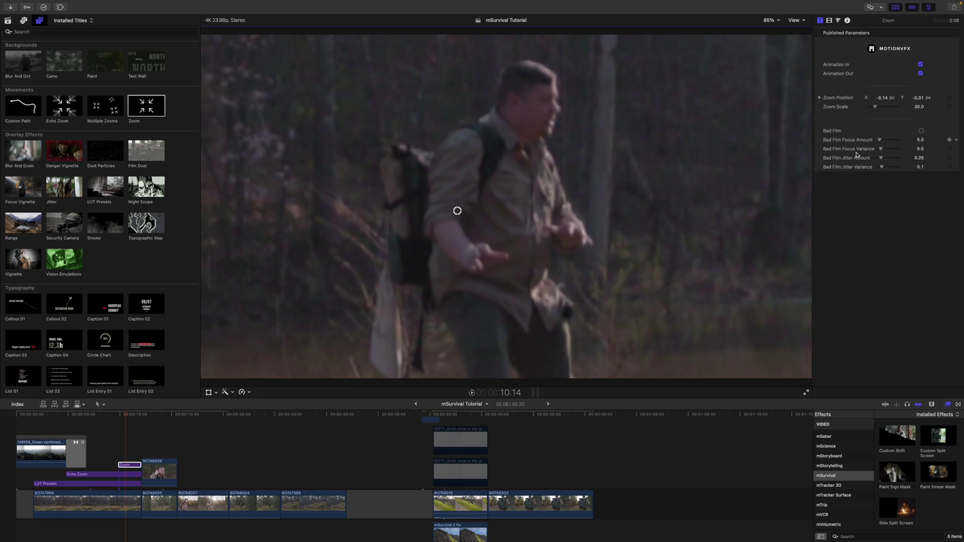
left_click(123, 476)
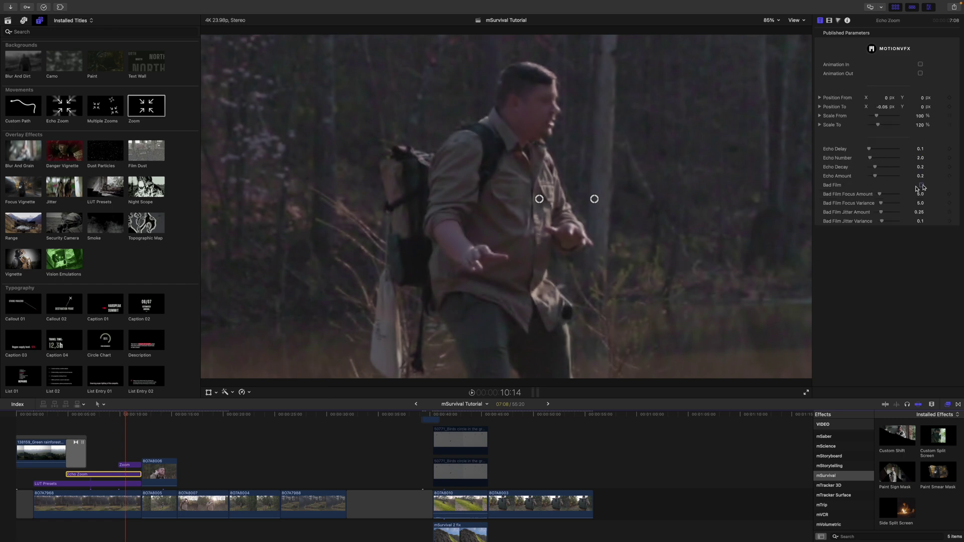
Reduce the Zoom title's scale to about 8.42, move its position to about X -0.2, Y -0.12, and play back the movement.
left_click(130, 465)
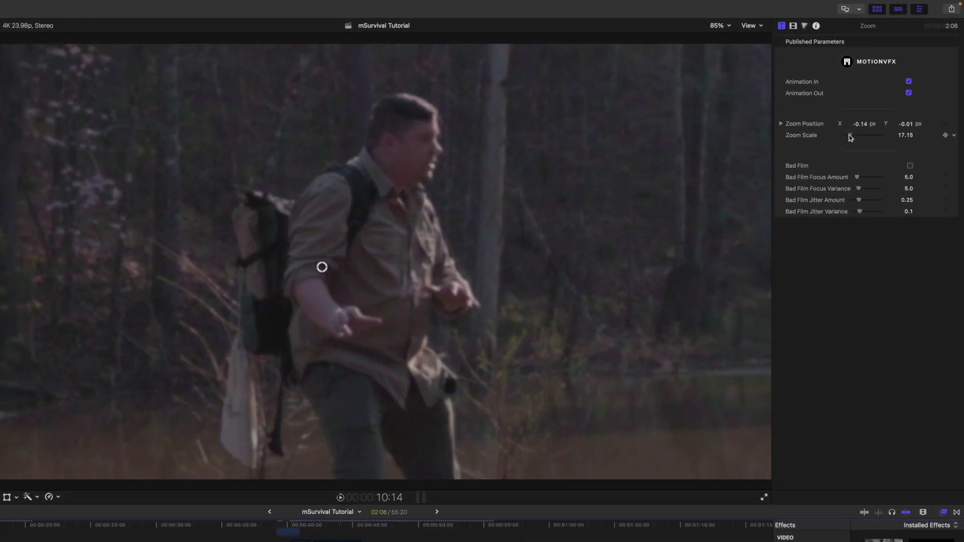
left_click_drag(873, 108, 846, 135)
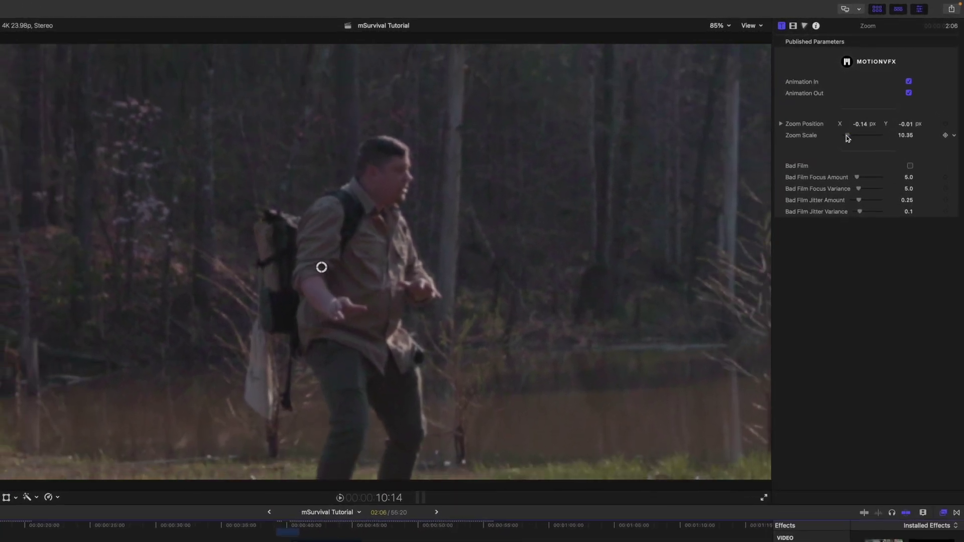
left_click_drag(322, 267, 296, 315)
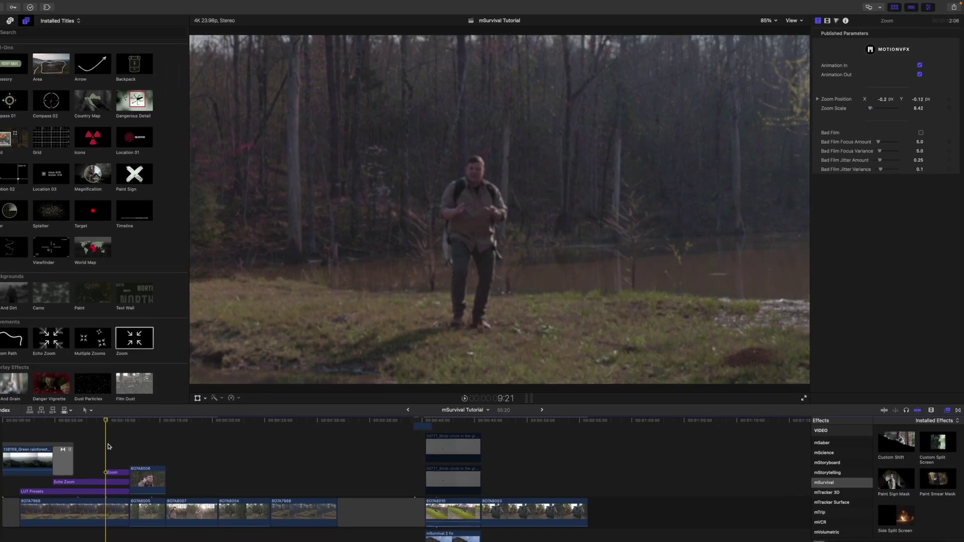
key("space")
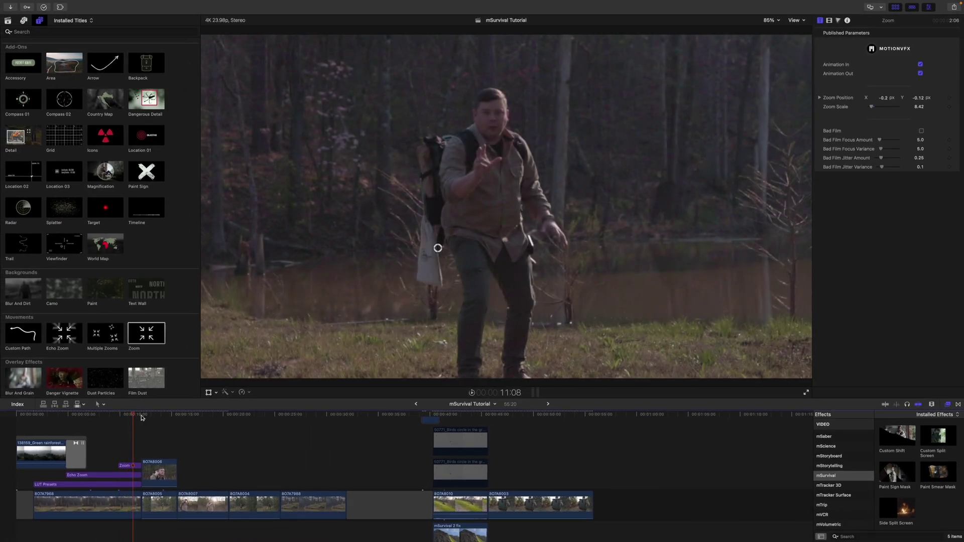
Apply Paint Smear Mask to the connected close-up clip, with footage position X about 57.5 and content position about X 0.41, Y 0.02.
left_click_drag(134, 415, 161, 420)
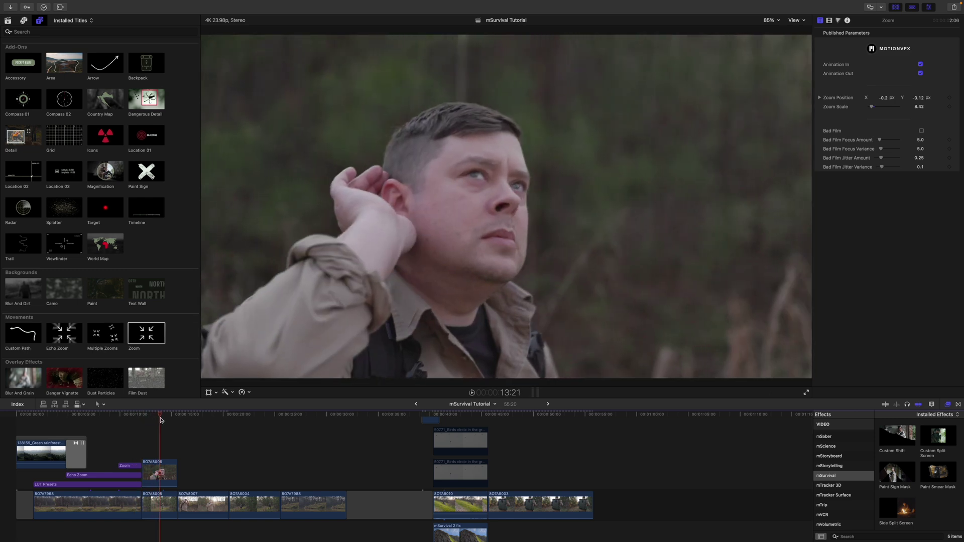
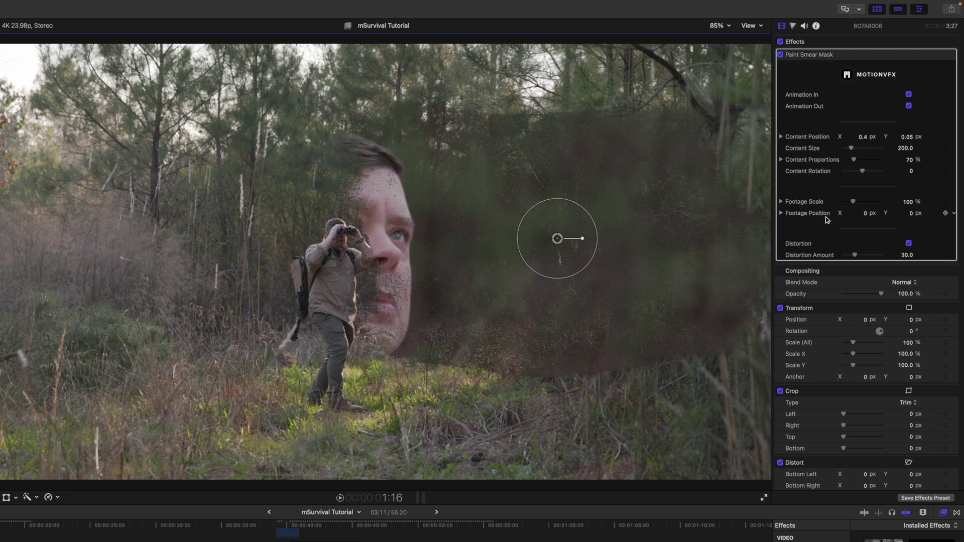
left_click_drag(864, 213, 863, 214)
left_click_drag(558, 239, 560, 254)
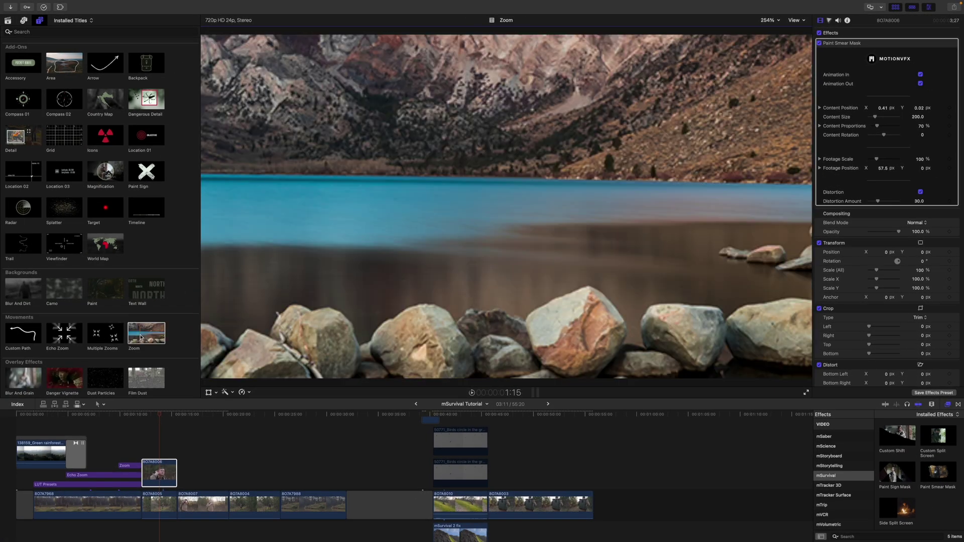
Add a Zoom title beneath the connected close-up clip with a 3:11 duration, matching the storyline clip below, and preview it.
left_click_drag(141, 337, 145, 487)
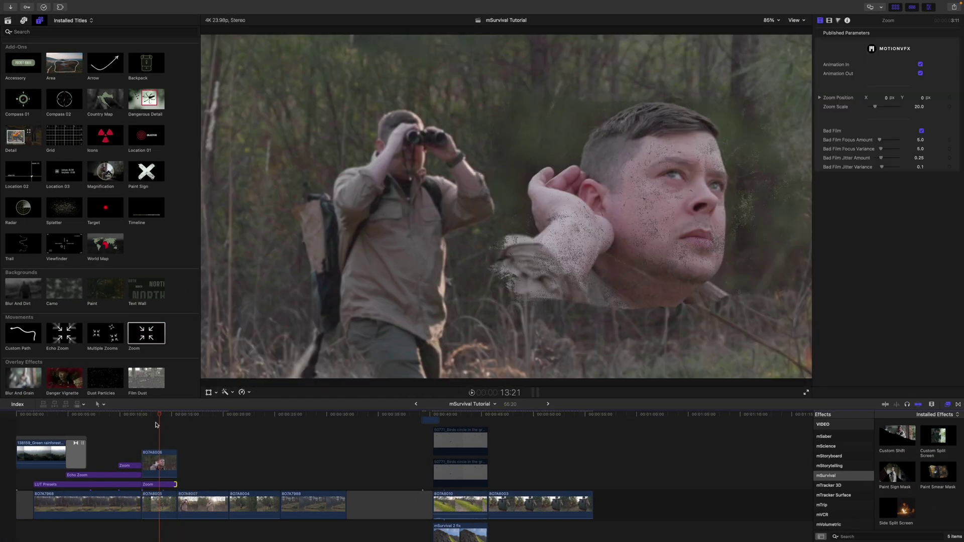
left_click(160, 422)
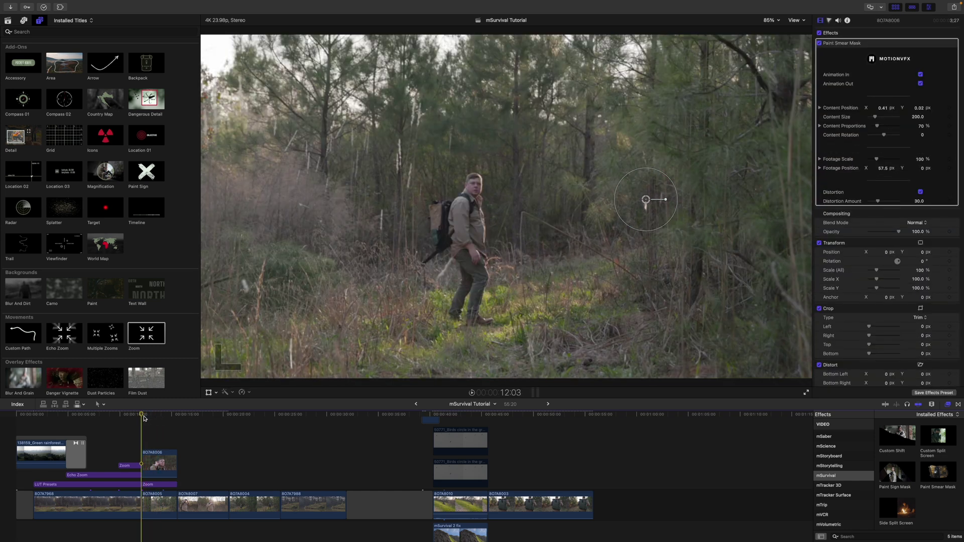
key("space")
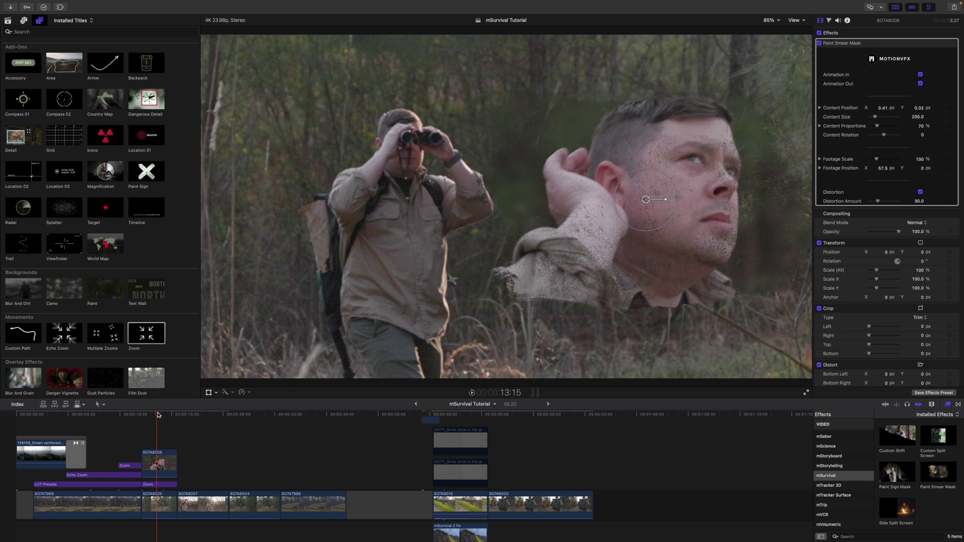
Move the second Zoom title's position to about X 0.08, Y -0.03 and play back the shot.
left_click(157, 484)
left_click_drag(507, 207, 528, 215)
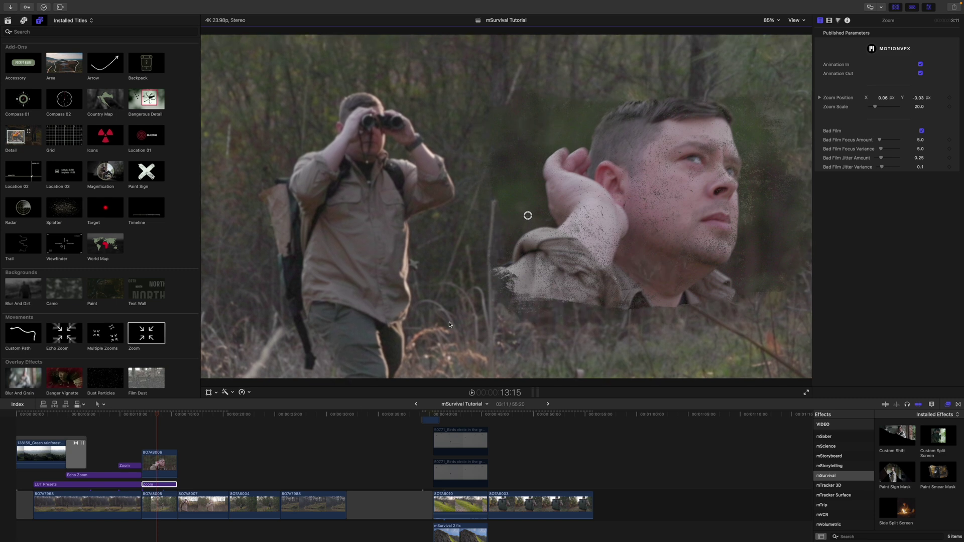
left_click_drag(157, 414, 145, 419)
key("space")
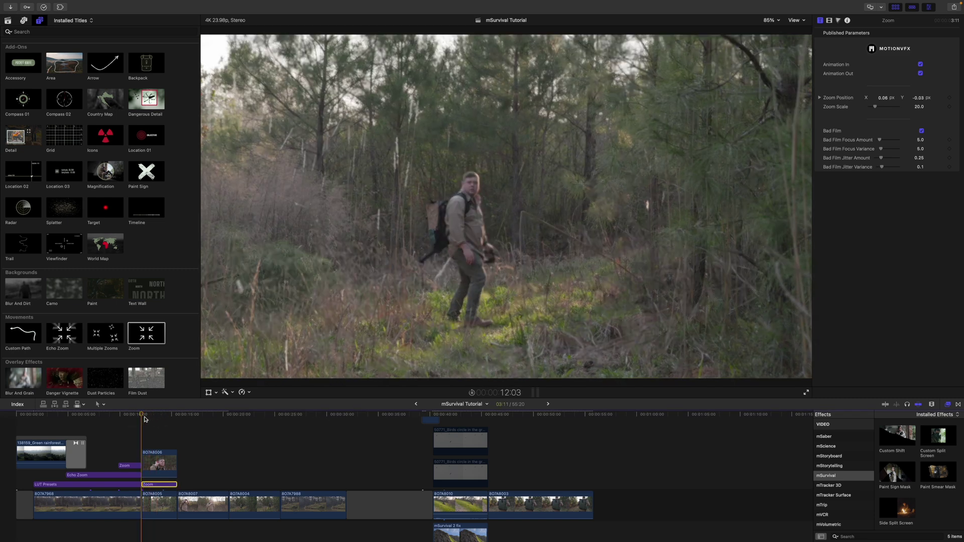
key("space")
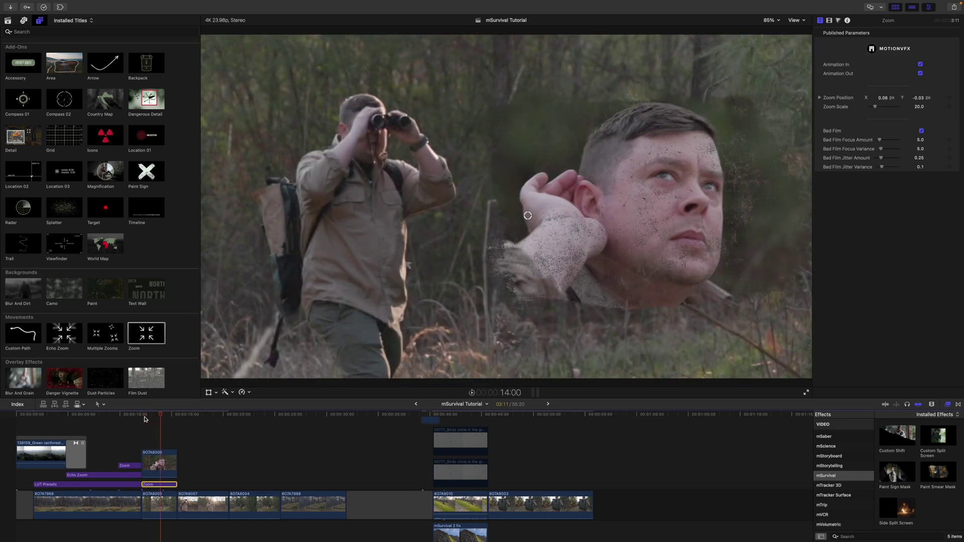
Duplicate the LUT Presets title above the connected close-up clip, starting where that clip begins.
left_click(136, 484)
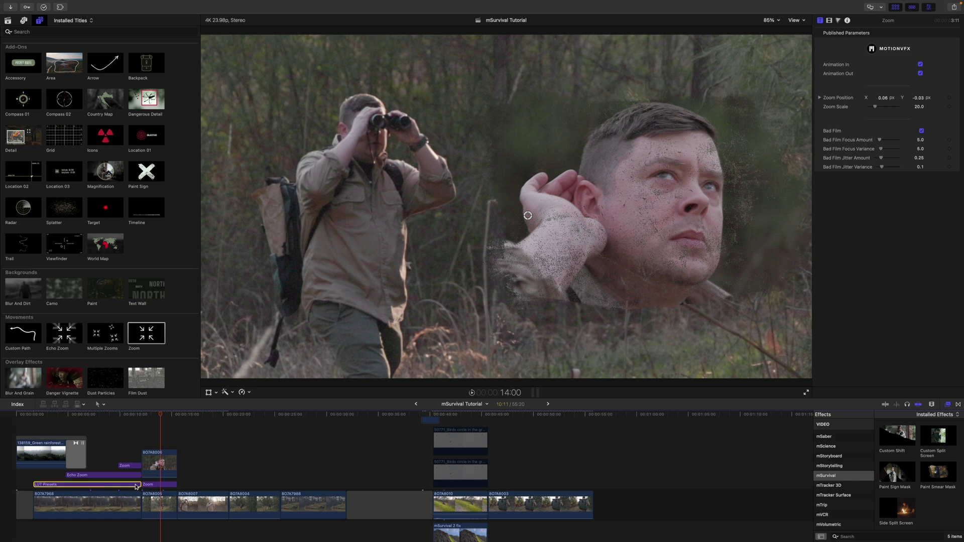
left_click_drag(135, 486, 242, 443)
left_click(169, 432)
left_click(159, 443)
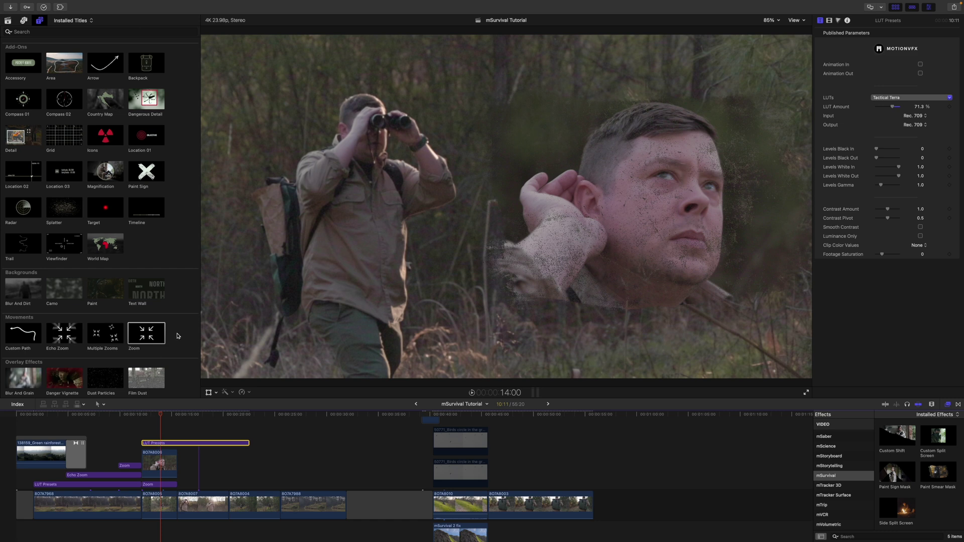
Add mSurvival Title 03 above the duplicated LUT Presets title with a 3:11 duration, preview it and look over its text parameters.
scroll(177, 336, "down", 10)
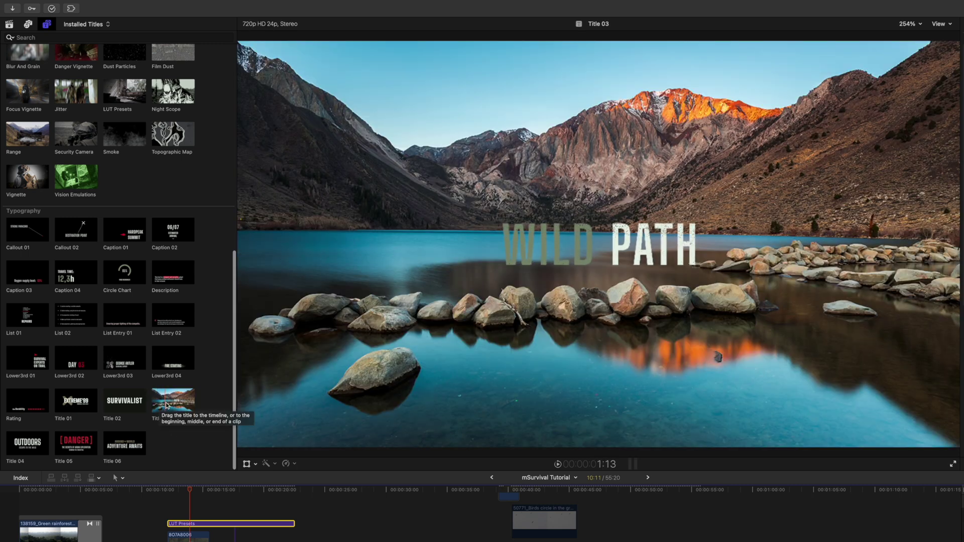
left_click_drag(176, 404, 170, 502)
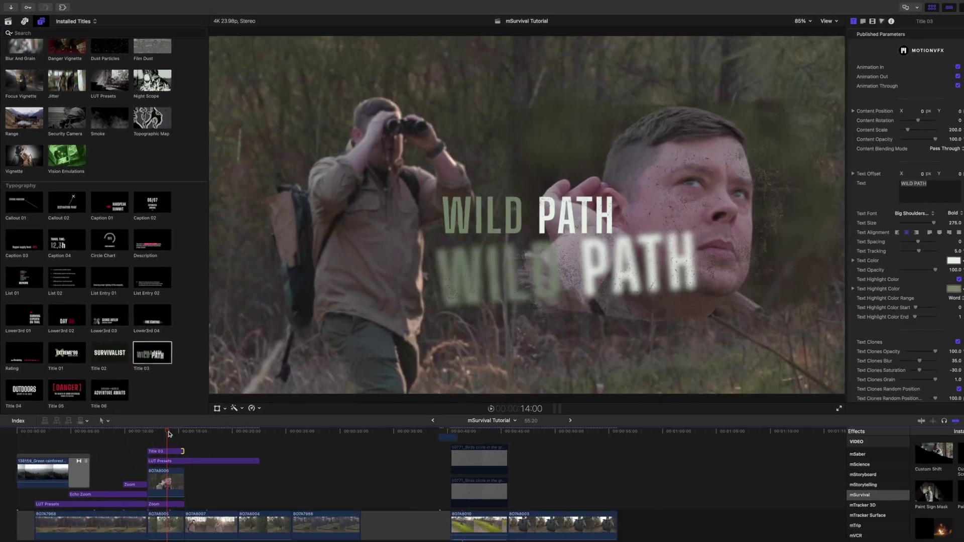
left_click(149, 433)
key("space")
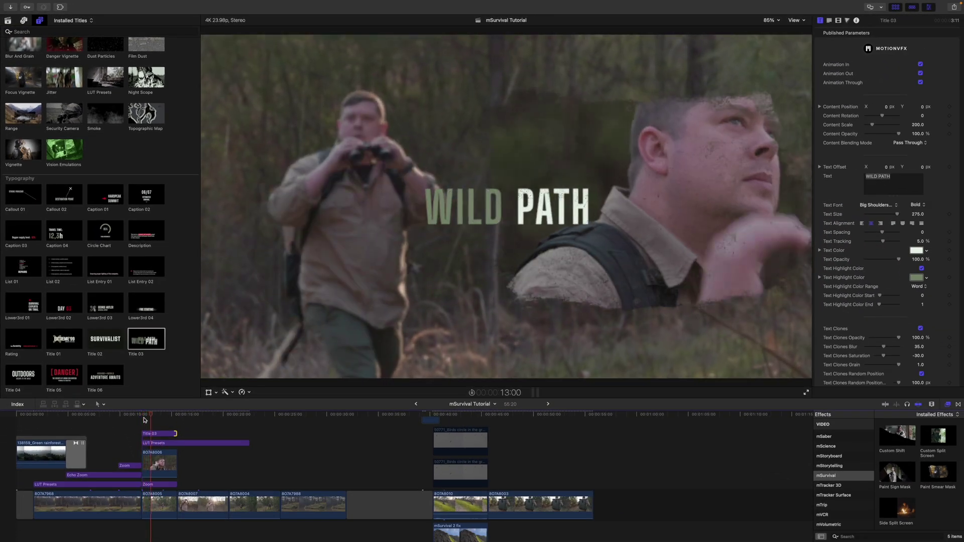
key("space")
left_click(161, 436)
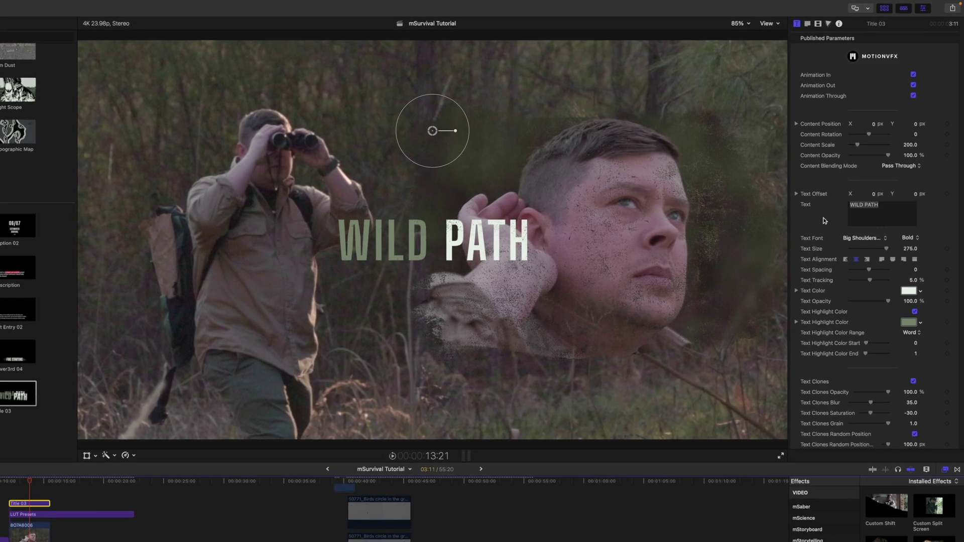
scroll(843, 191, "down", 3)
scroll(810, 240, "up", 5)
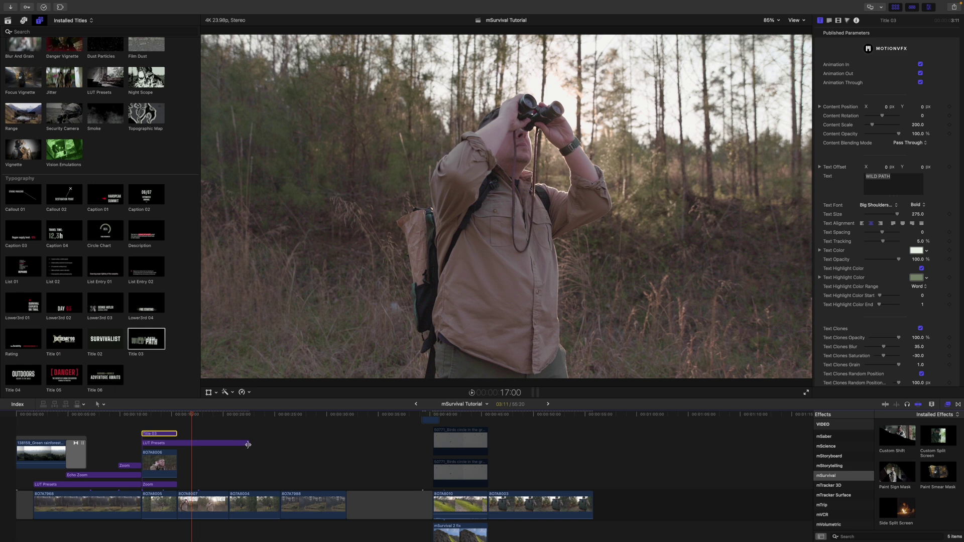
Extend the second LUT Presets title to 19:20 and add the Danger Vignette overlay above it, directly after Title 03.
left_click_drag(248, 444, 344, 444)
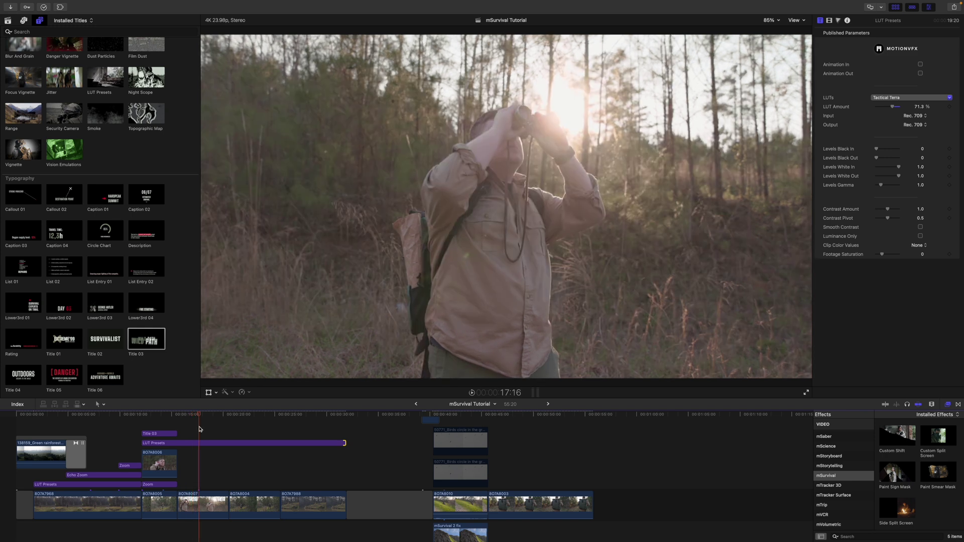
scroll(100, 216, "up", 2)
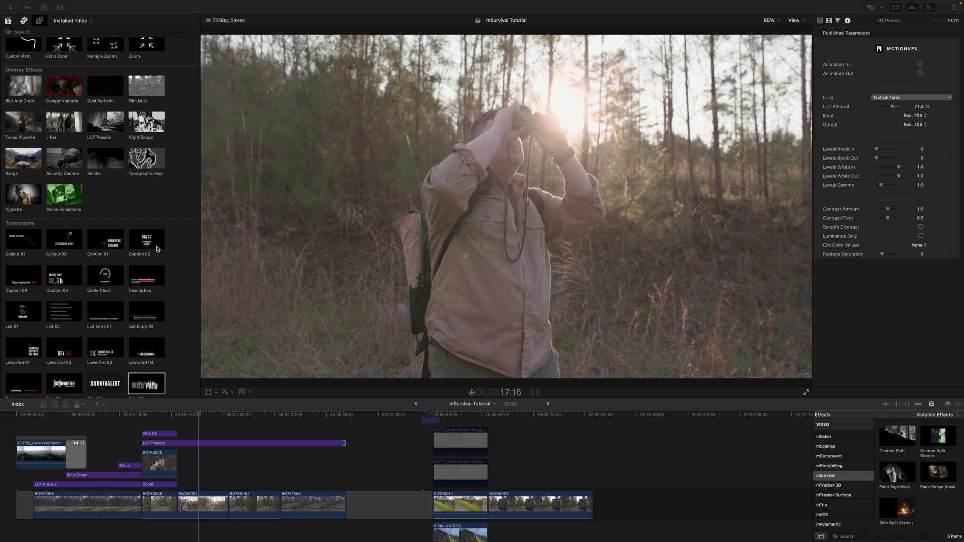
scroll(65, 97, "up", 2)
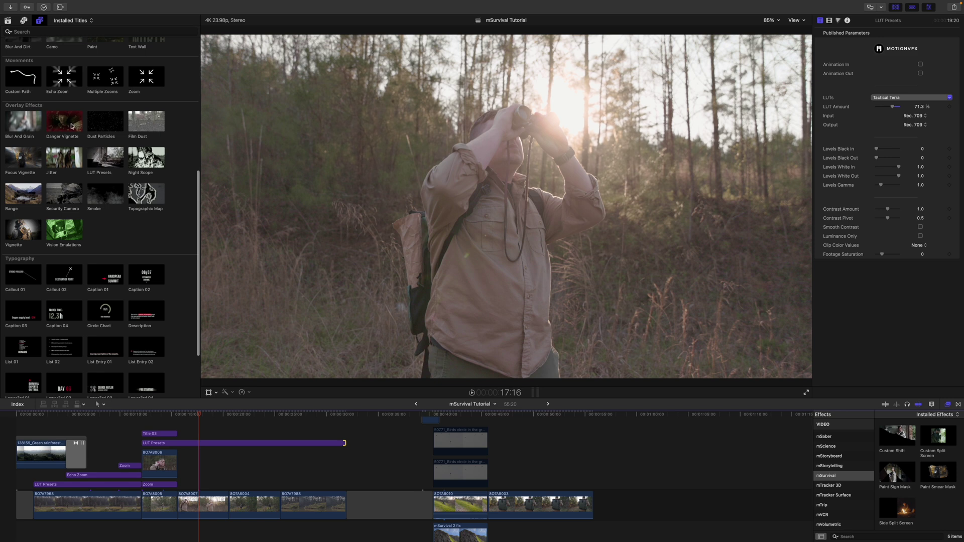
left_click_drag(60, 124, 278, 433)
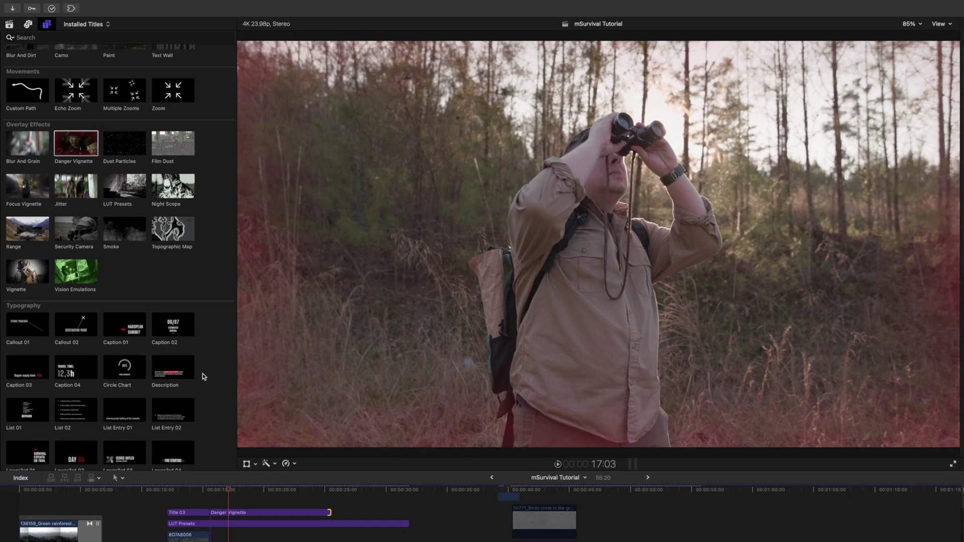
Add Title 05 above the start of Danger Vignette with content position Y about -0.26 and content scale about 159.3, and scrub past it.
scroll(171, 318, "down", 3)
scroll(203, 376, "down", 1)
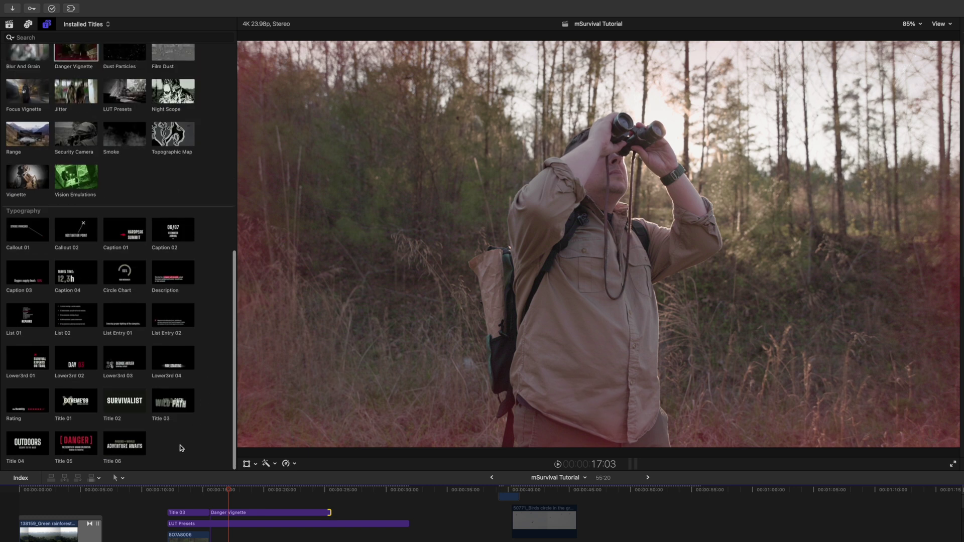
left_click_drag(94, 447, 212, 504)
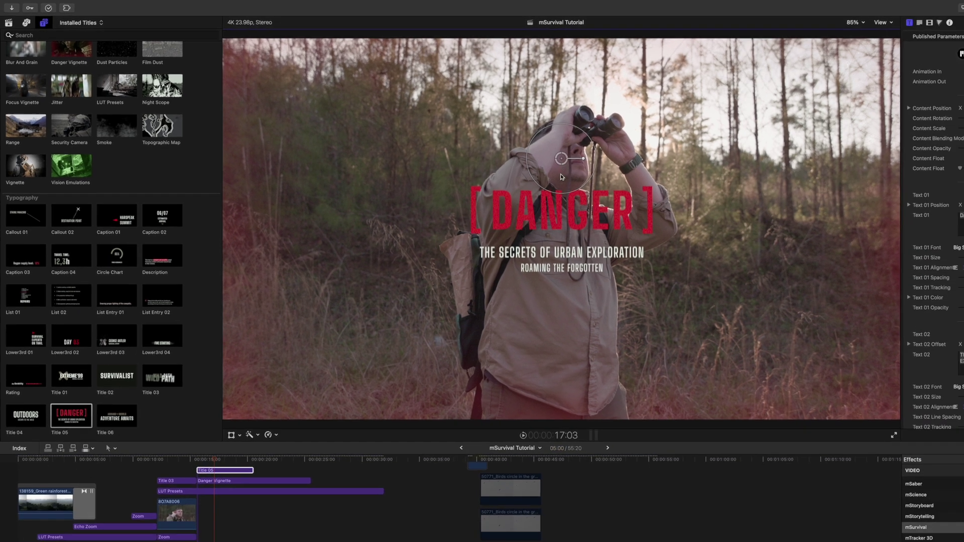
left_click_drag(598, 170, 599, 276)
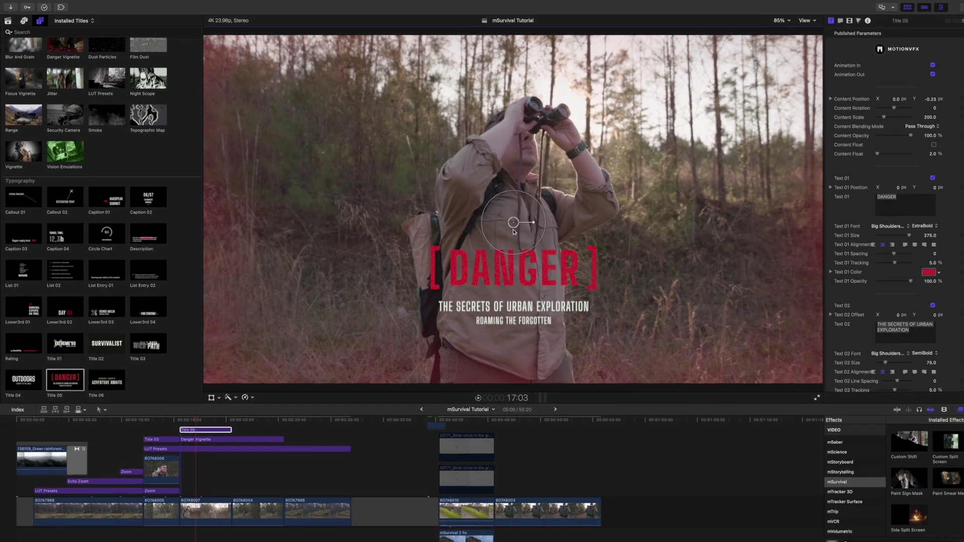
left_click_drag(530, 214, 508, 232)
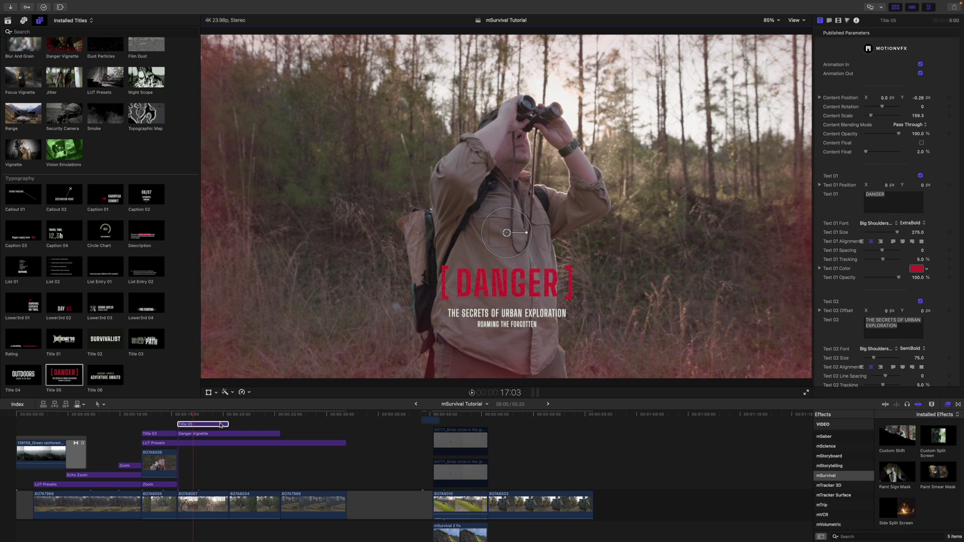
left_click_drag(192, 415, 241, 420)
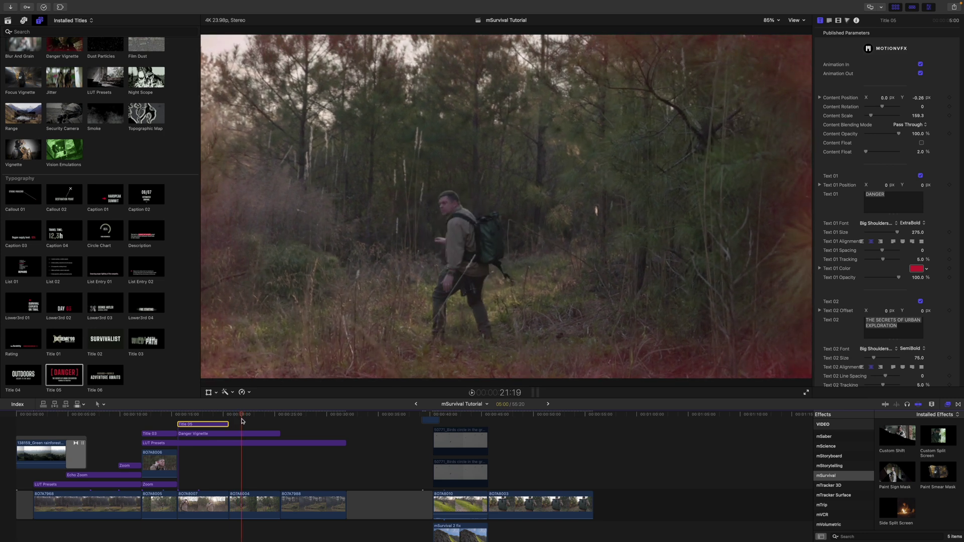
Add the Dangerous Detail title above the fourth forest clip with a 5:00 duration, placed beneath Danger Vignette.
scroll(167, 228, "up", 10)
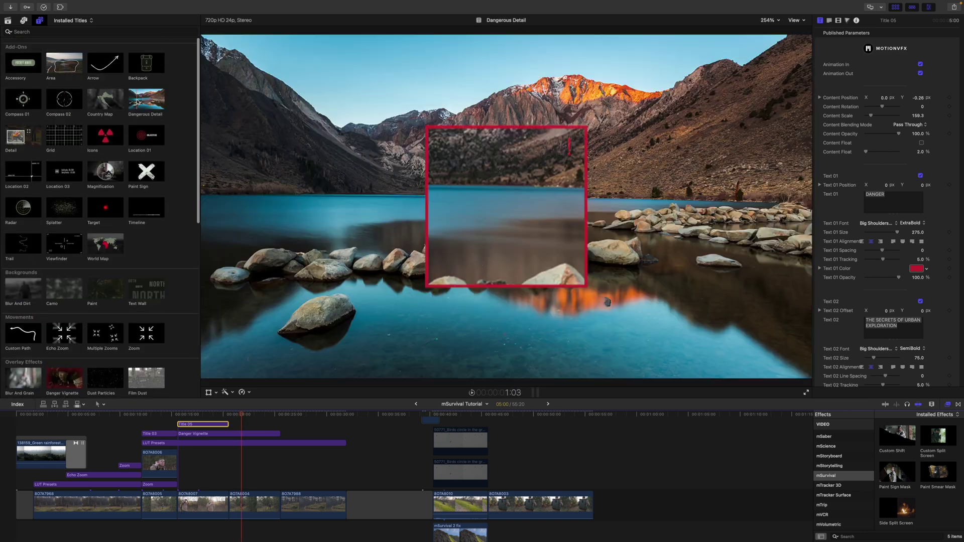
left_click_drag(144, 107, 234, 424)
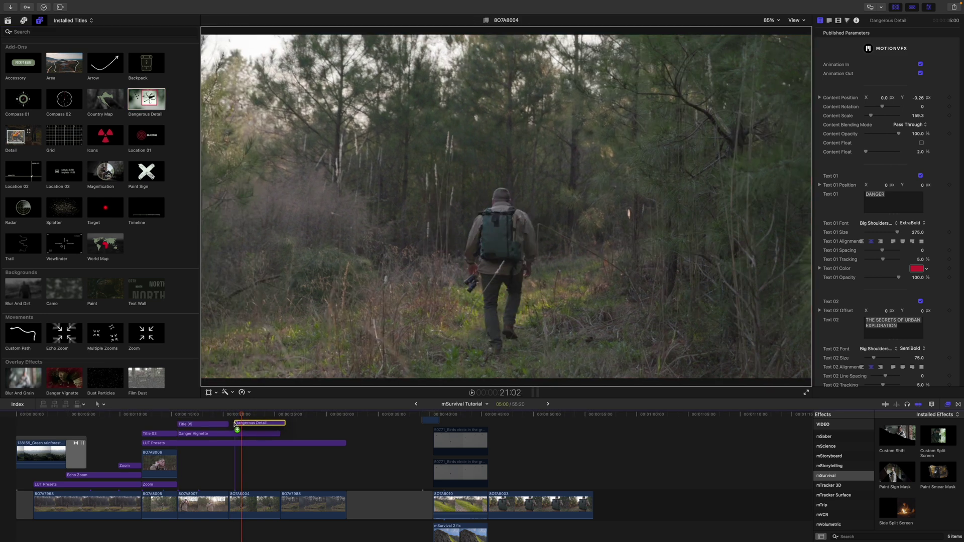
left_click_drag(251, 428, 280, 434)
left_click(246, 435)
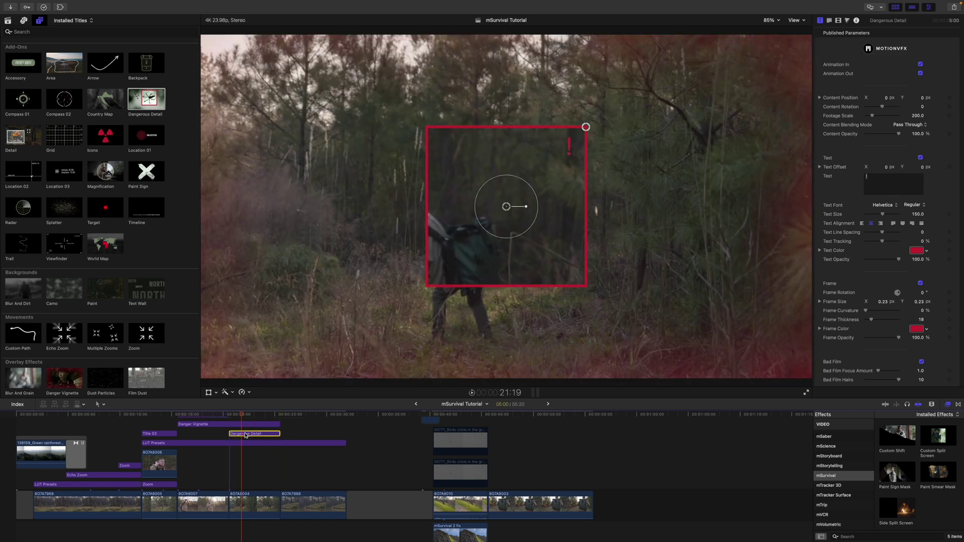
Fit Dangerous Detail around the hiker: content position about -0.13, -0.16, footage scale 126.4, frame size 0.27 by 0.33, exclamation mark in the frame's upper corner.
left_click_drag(507, 207, 473, 226)
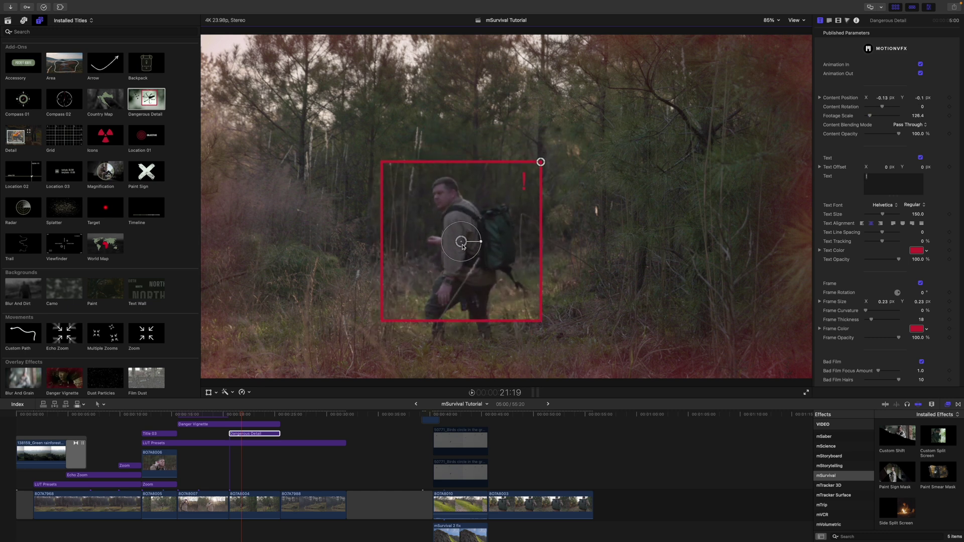
left_click_drag(541, 155, 555, 129)
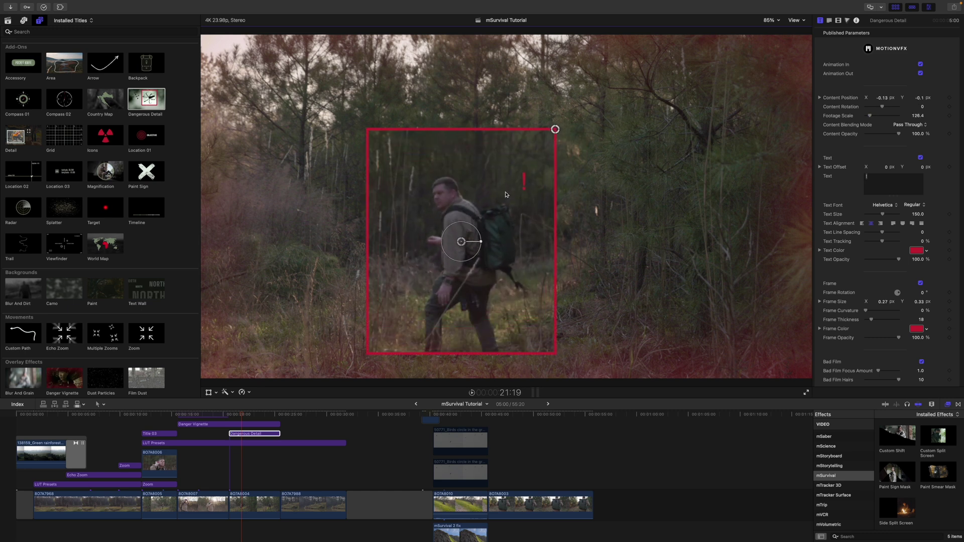
left_click_drag(466, 241, 462, 263)
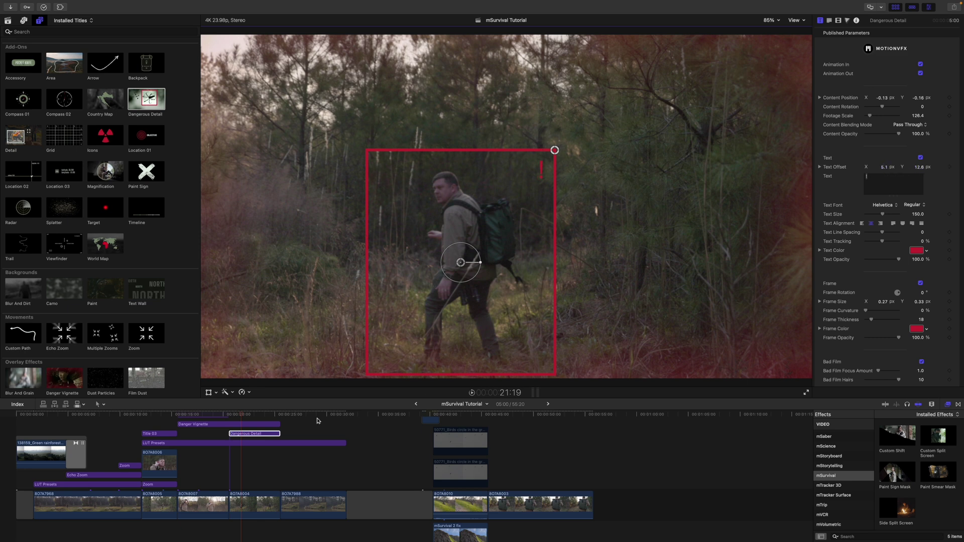
Add the Trail title directly above the lakeside hill clip, starting at 25:14 with a 6:09 duration.
left_click_drag(240, 414, 284, 425)
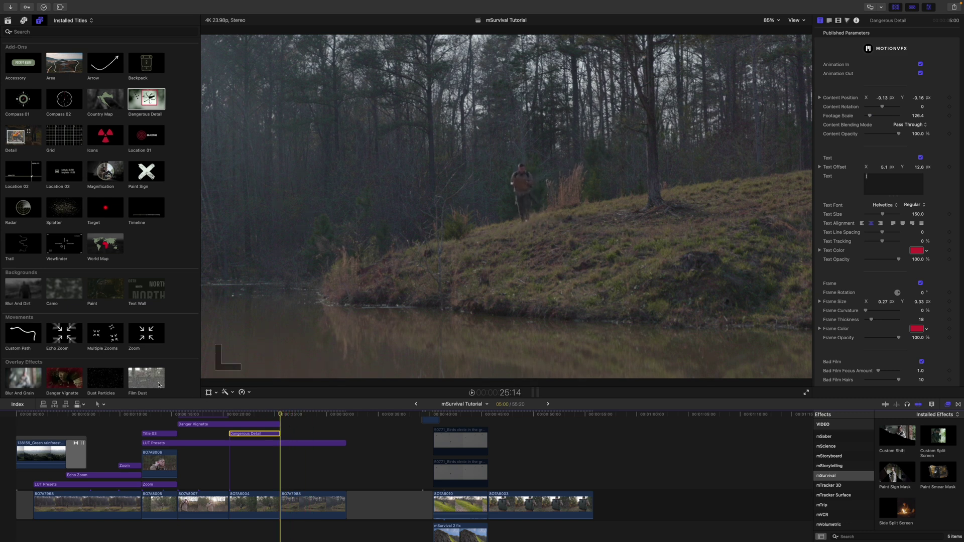
scroll(119, 354, "down", 5)
scroll(151, 352, "up", 5)
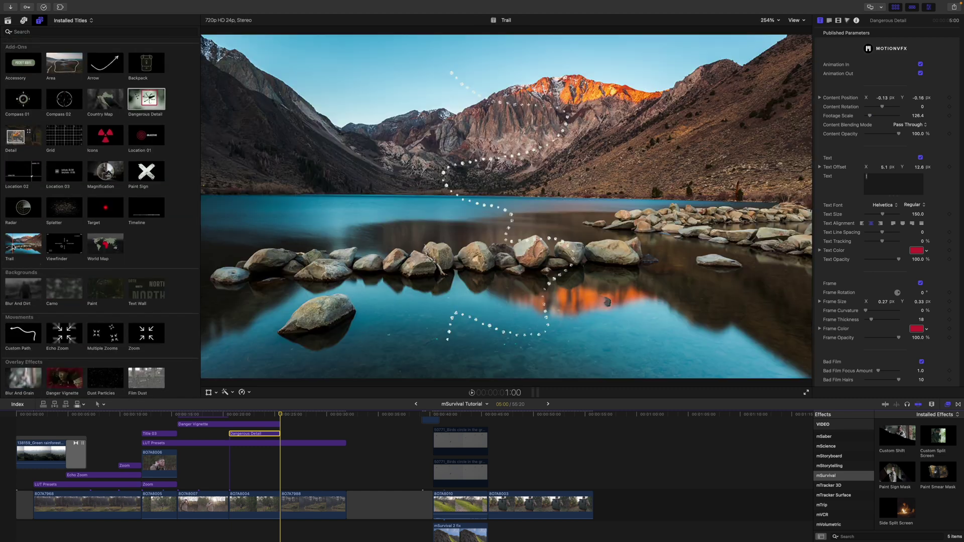
left_click_drag(9, 246, 346, 484)
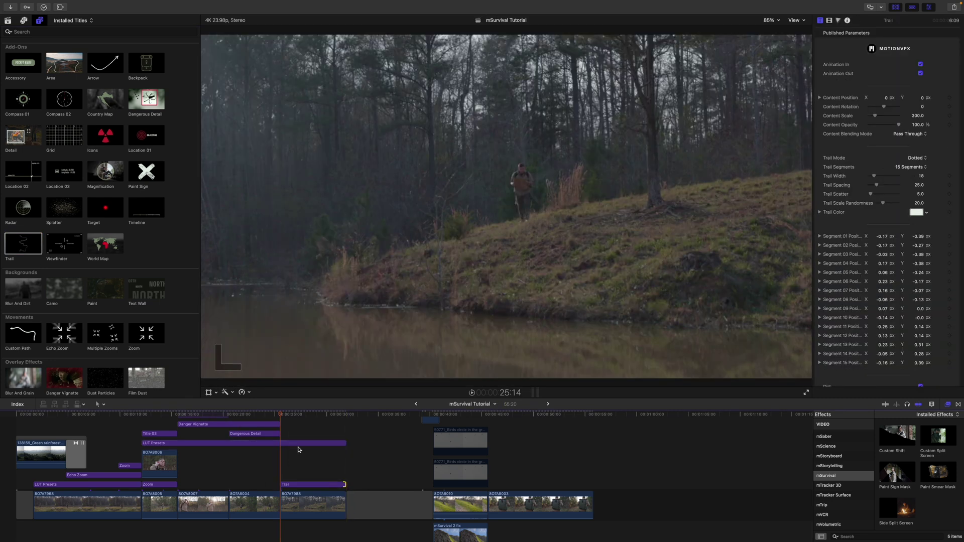
left_click(299, 485)
Place the trail on the hillside with content position about 0.12, -0.17, rotation -3.0 and scale 116.7, and reduce it to 6 segments.
left_click_drag(281, 417, 291, 418)
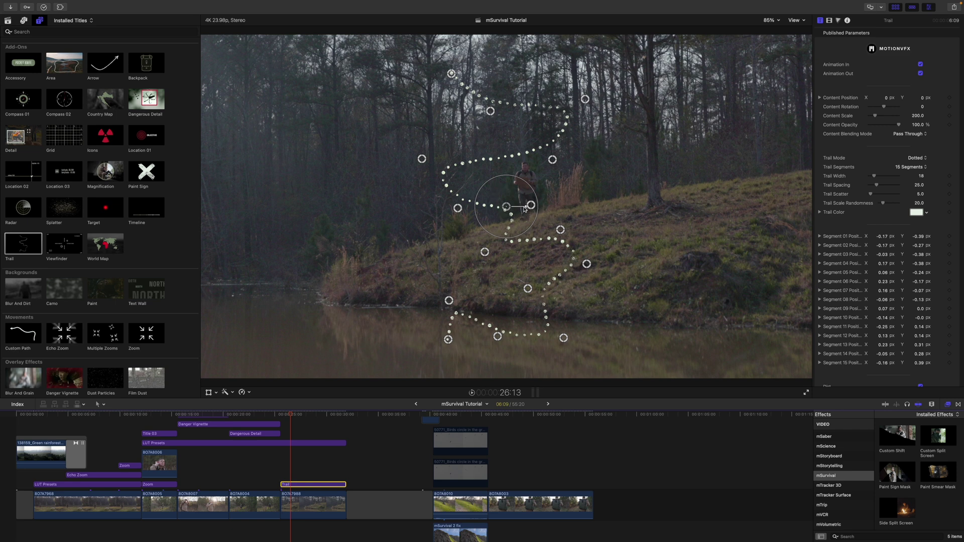
left_click_drag(525, 209, 487, 207)
left_click_drag(524, 182, 557, 275)
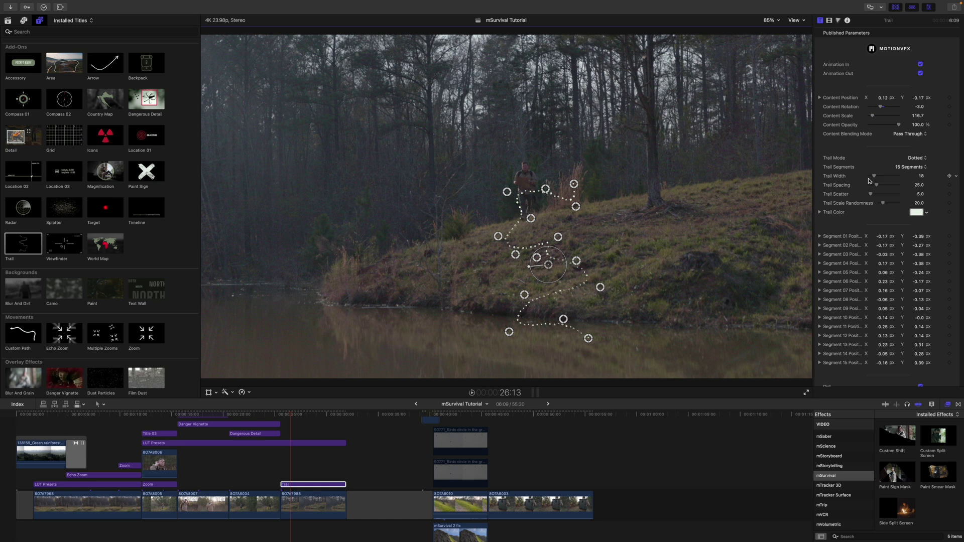
left_click(910, 168)
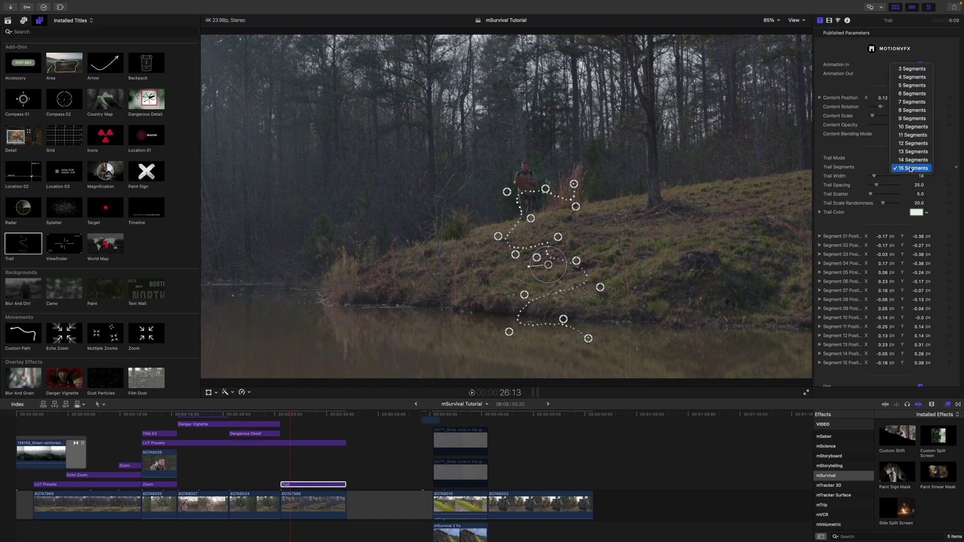
left_click(916, 97)
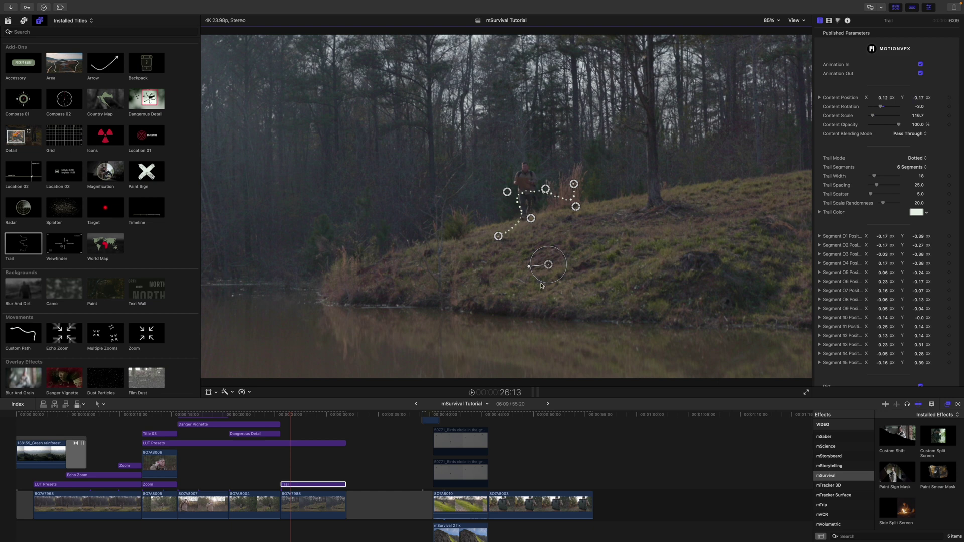
Reshape the trail into an S-curve from the hiker's feet across the slope and out of frame, with content position about 0.16, -0.28.
left_click_drag(548, 264, 558, 300)
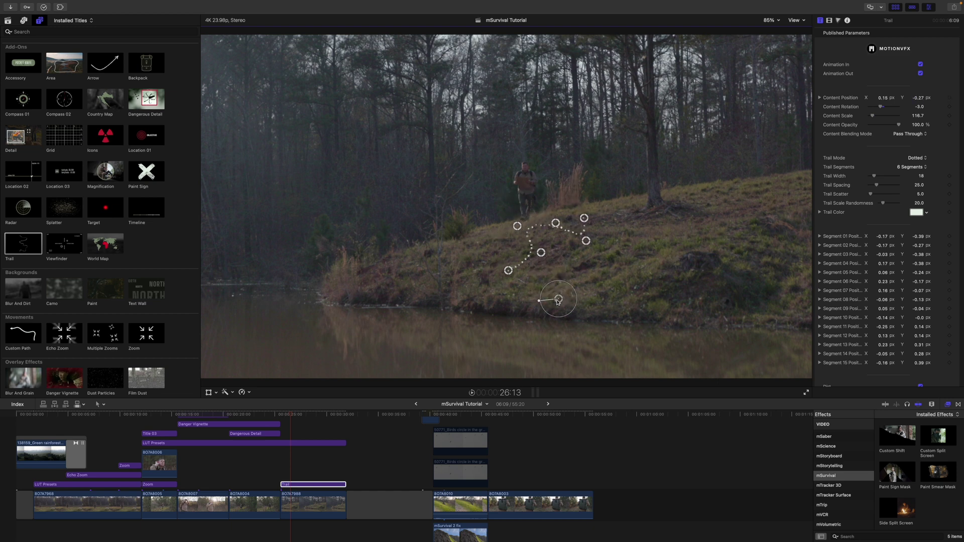
left_click_drag(584, 219, 550, 212)
left_click_drag(508, 270, 693, 287)
left_click_drag(540, 253, 555, 299)
mouse_move(586, 241)
left_mouse_down()
mouse_move(559, 237)
mouse_move(537, 255)
mouse_move(575, 243)
left_mouse_up()
left_click_drag(517, 225, 506, 288)
left_click_drag(556, 223, 525, 223)
left_click_drag(506, 287, 738, 229)
left_click_drag(495, 239, 487, 260)
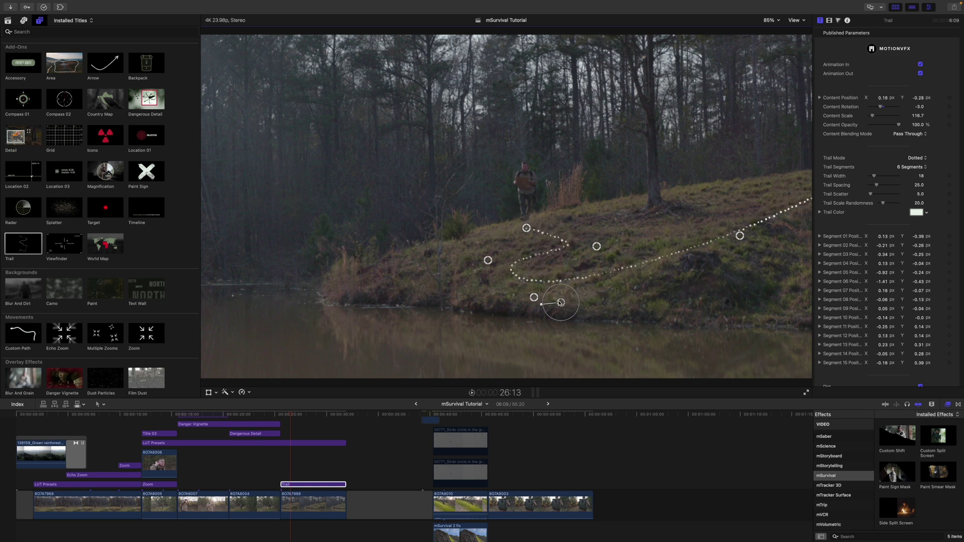
Add an Echo Zoom title with a 6:09 duration above LUT Presets over the trail clip, and preview it from 25:14.
scroll(179, 264, "down", 3)
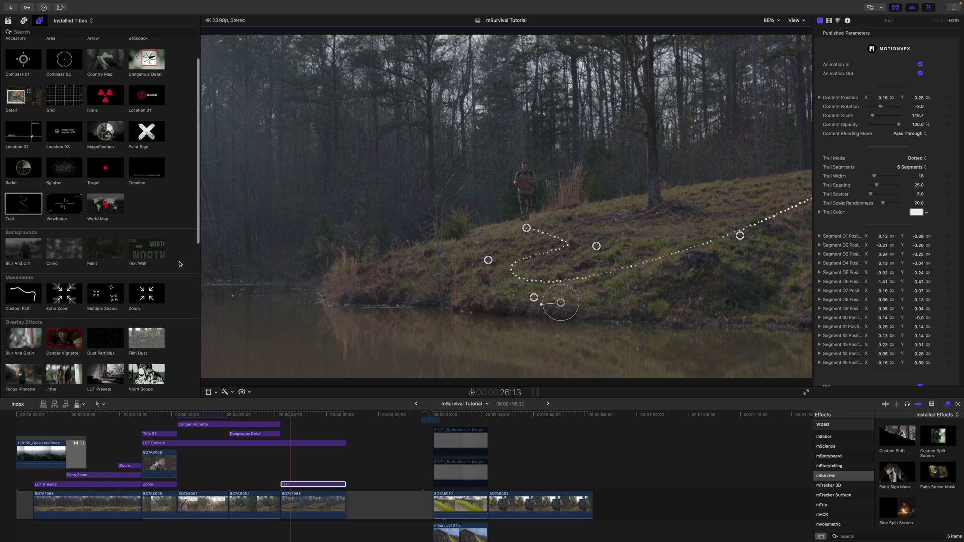
left_click_drag(58, 279, 346, 435)
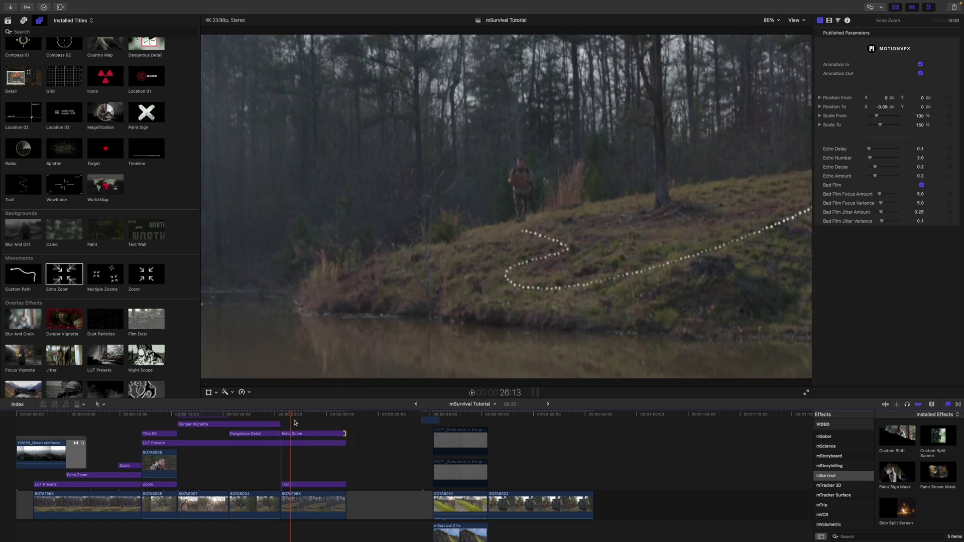
left_click_drag(290, 417, 280, 416)
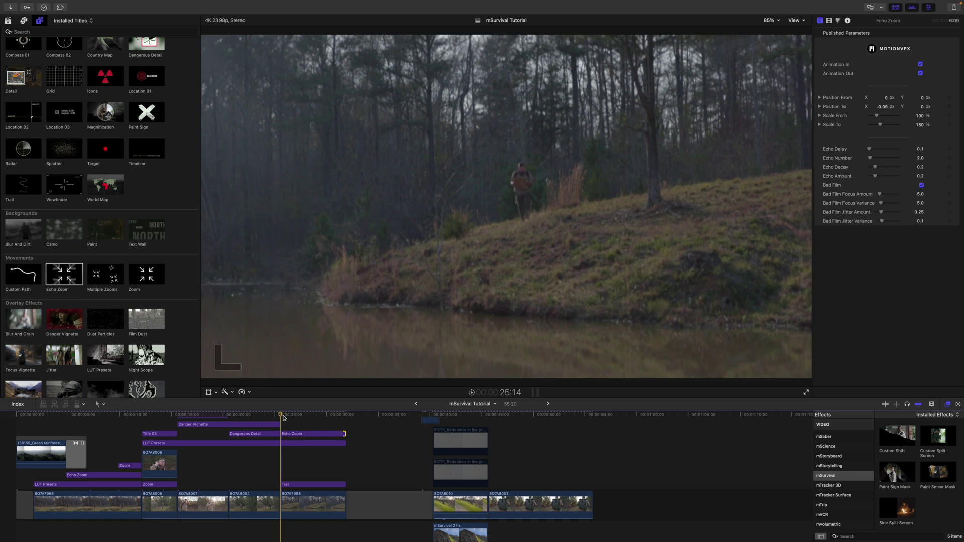
key("space")
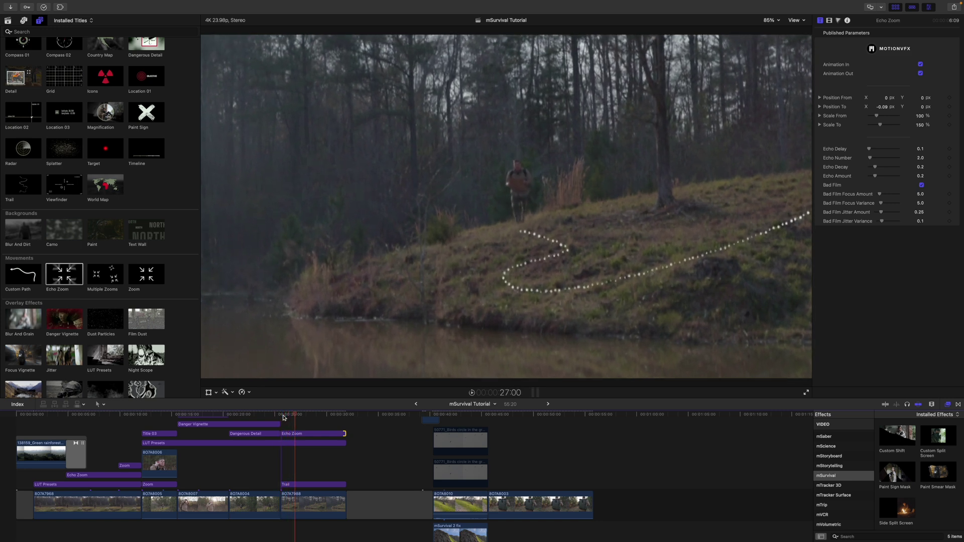
left_click(297, 417)
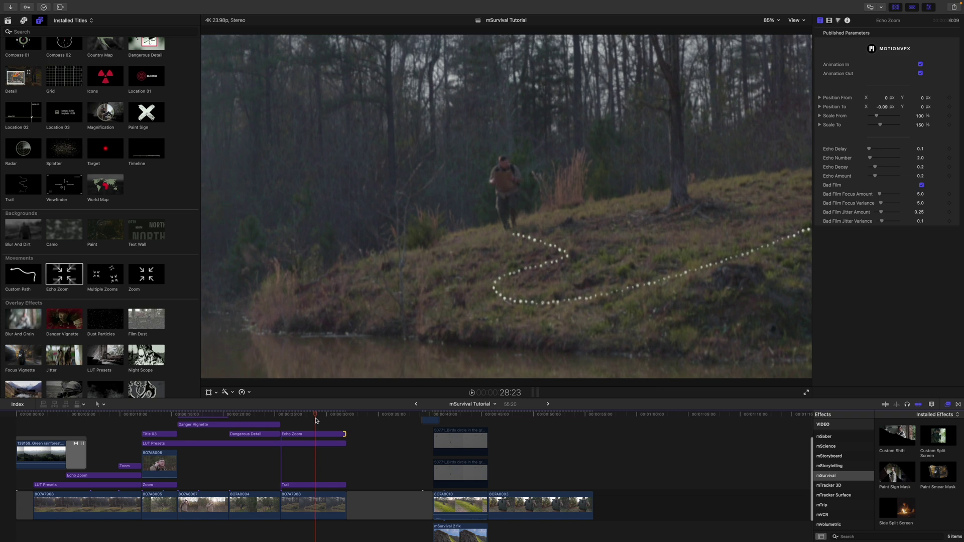
Turn off Bad Film, Animation In and Animation Out on the new Echo Zoom, set its Echo Number to 1.0, and play it back.
left_click(310, 434)
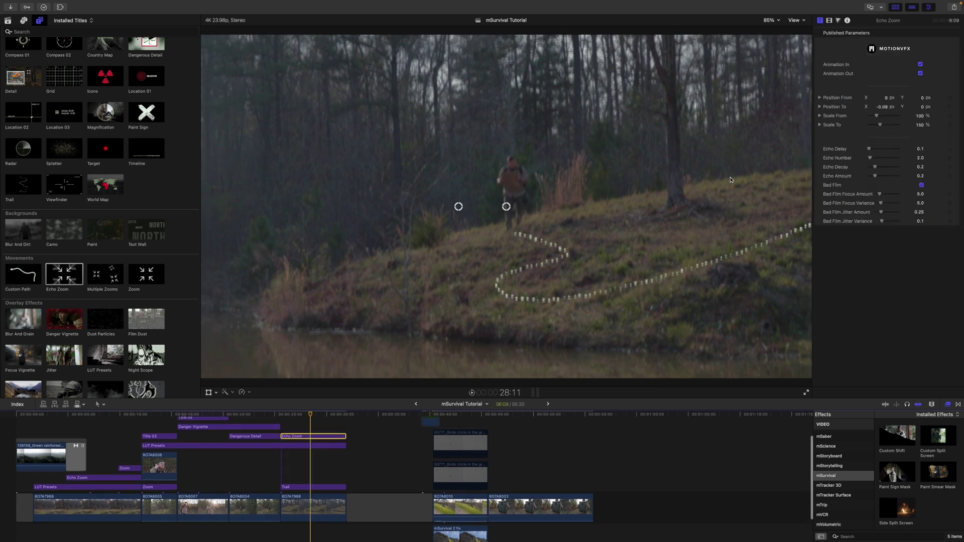
left_click(921, 185)
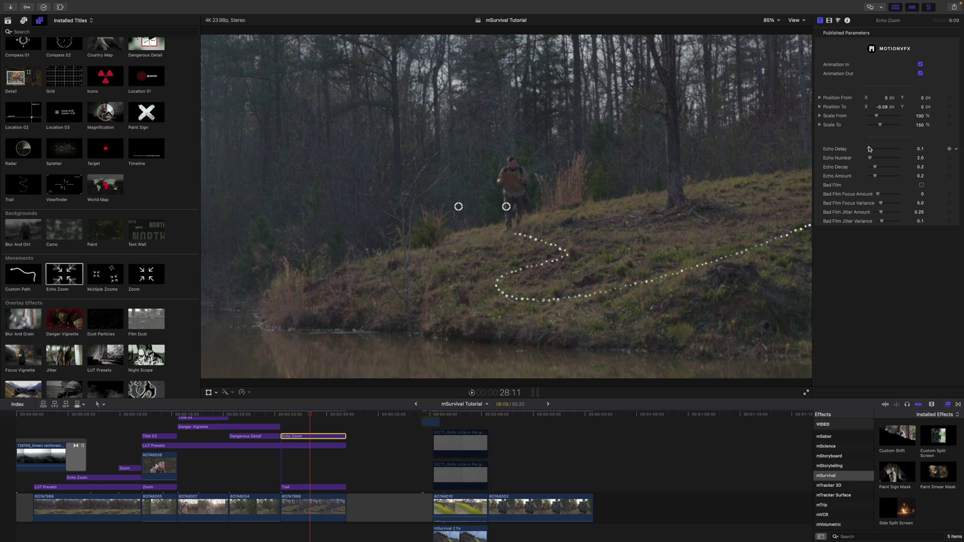
left_click_drag(870, 158, 866, 158)
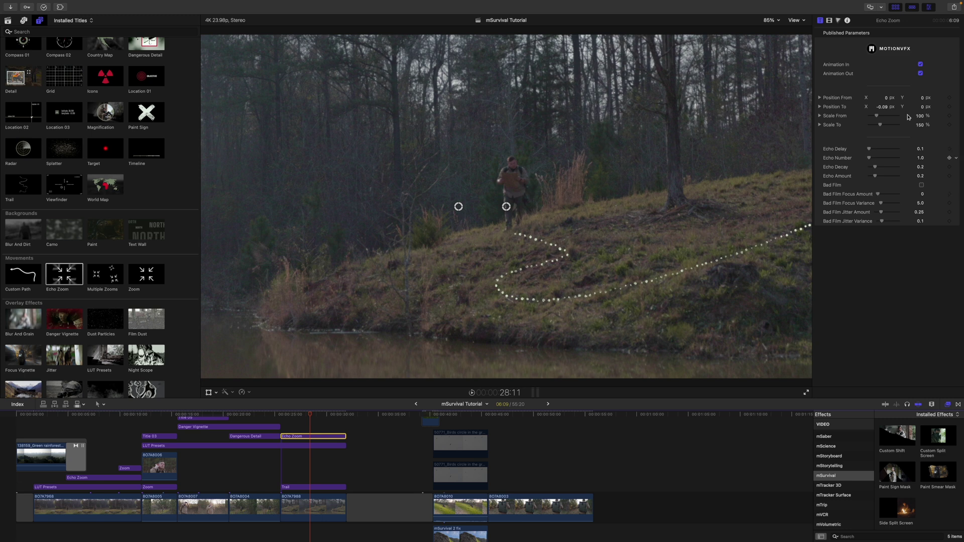
left_click(920, 64)
left_click(920, 74)
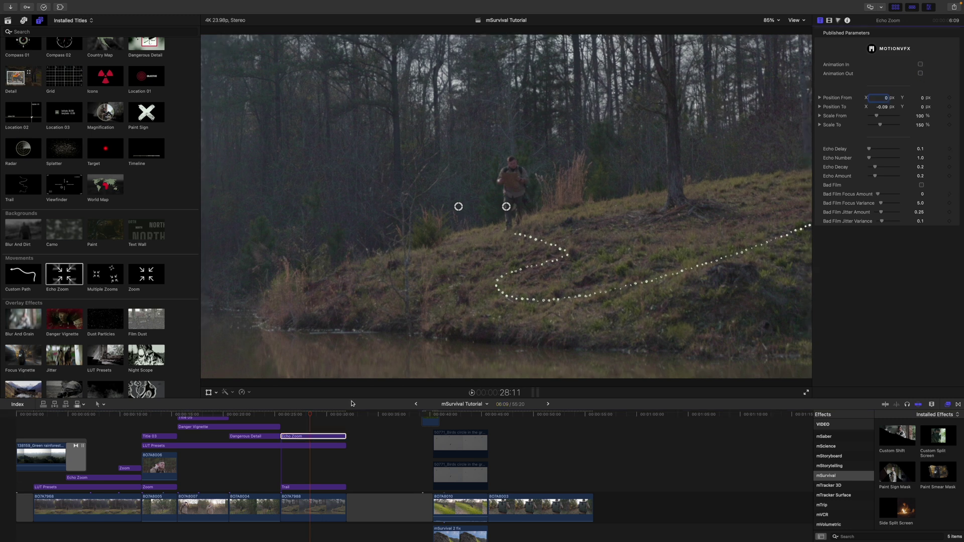
key("space")
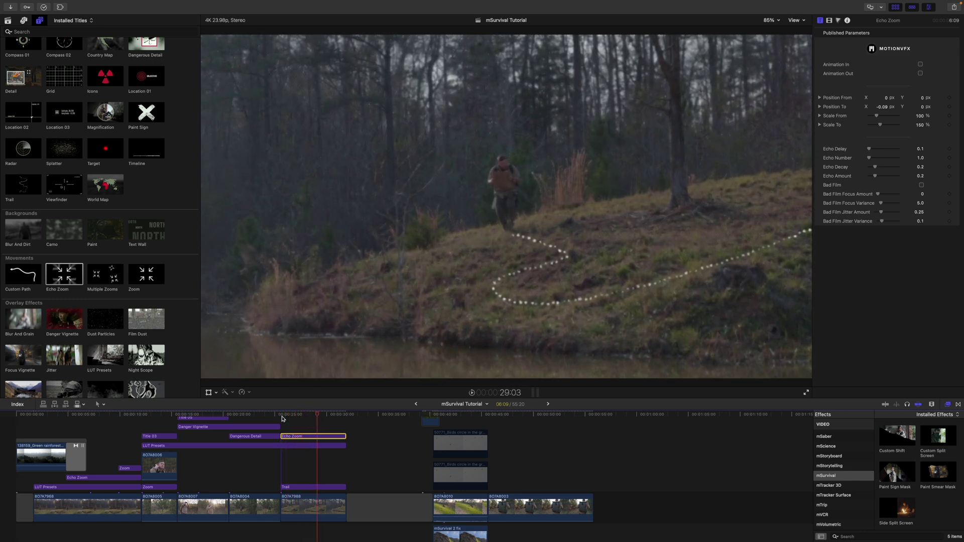
Add the Whip Pan transition at the end of the connected volcano aerial clip near 39:18.
scroll(379, 470, "up", 3)
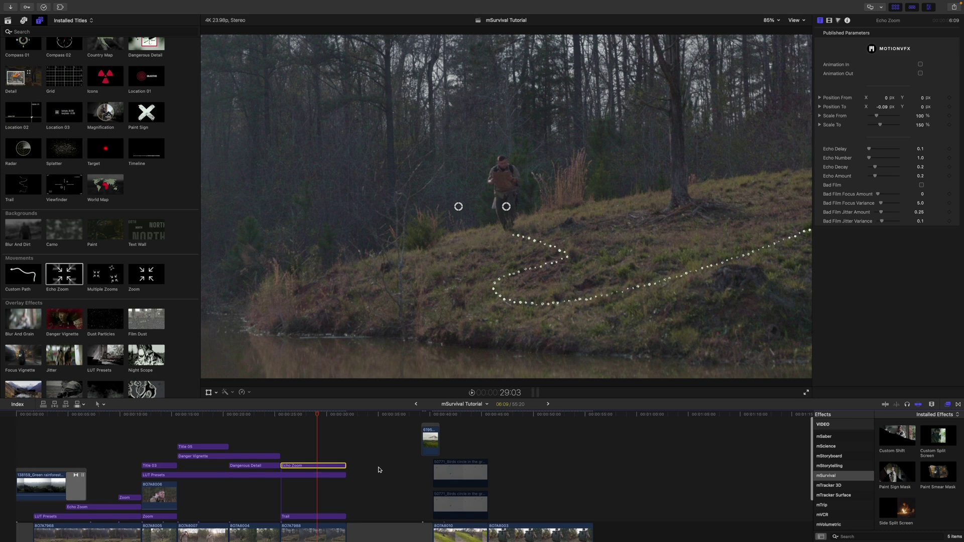
left_click(427, 415)
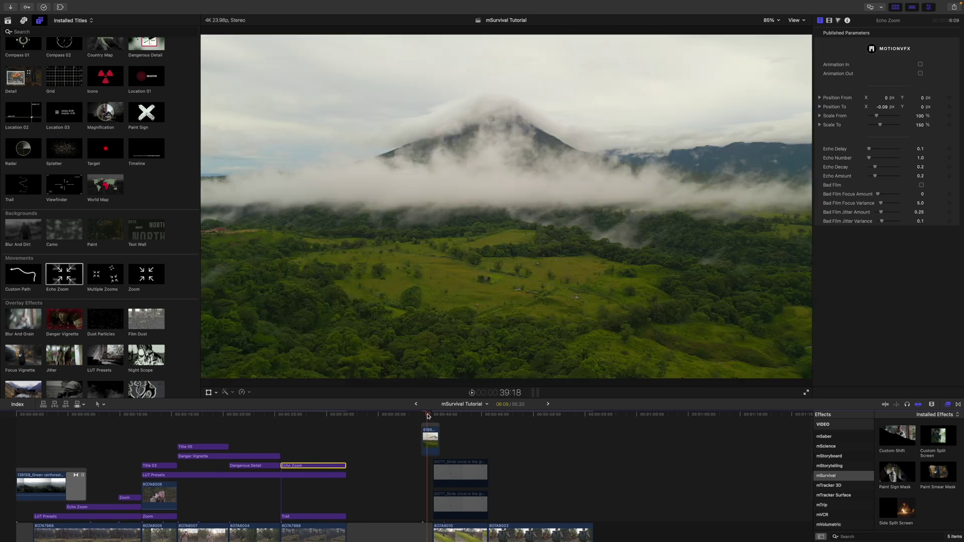
scroll(427, 415, "down", 3)
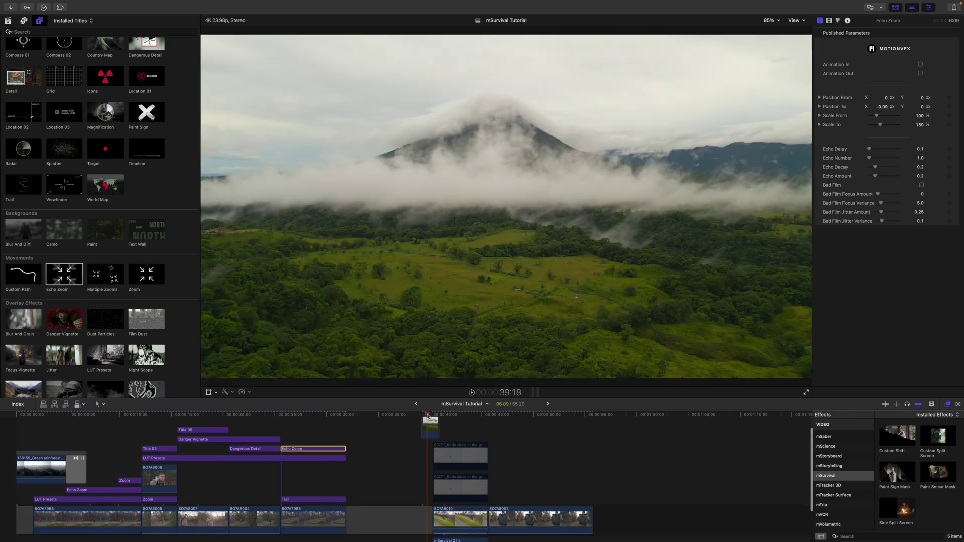
scroll(428, 415, "up", 1)
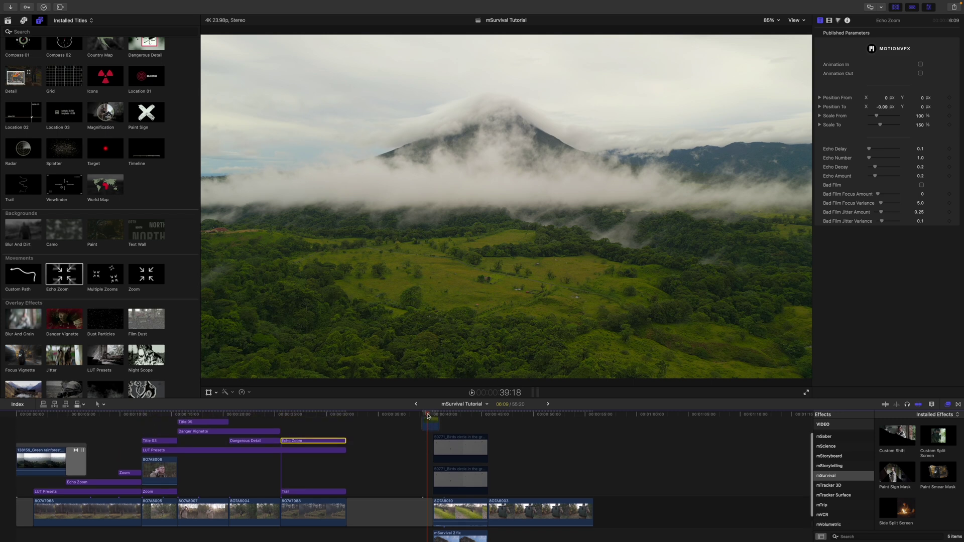
scroll(428, 416, "up", 1)
left_click(429, 426)
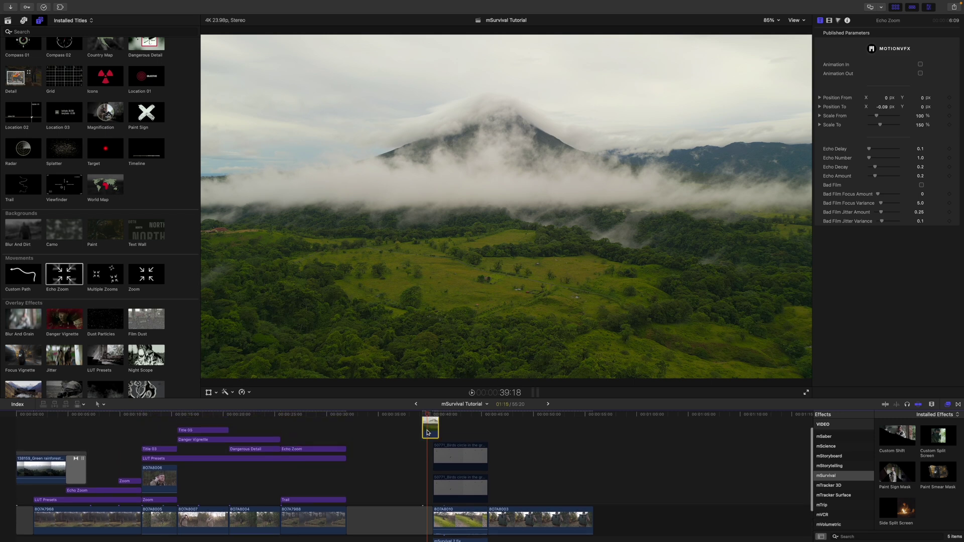
left_click(958, 404)
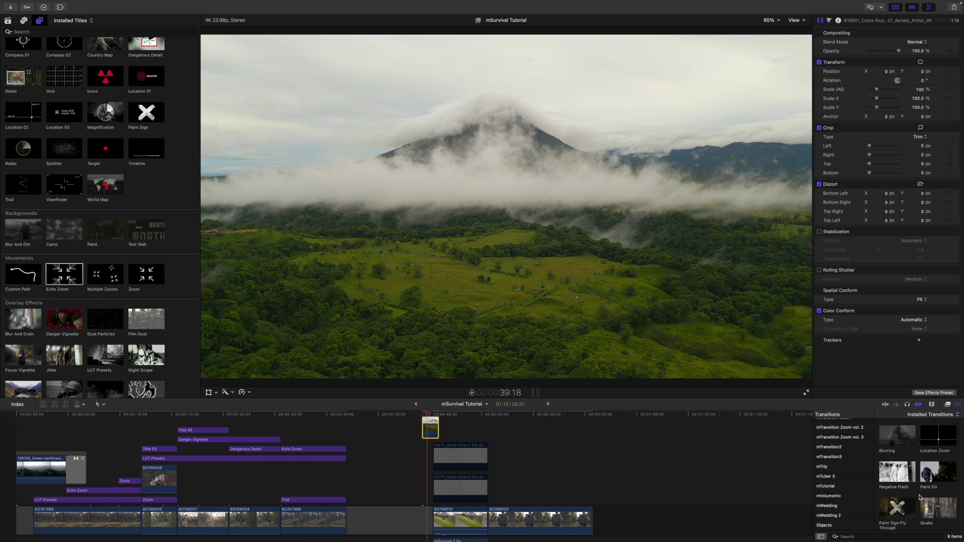
scroll(919, 497, "down", 2)
left_click_drag(937, 507, 453, 423)
Inspect the mountain composite at 42:06 and toggle the visibility of its background clip mSurvival 2 fix.
scroll(429, 437, "up", 3)
left_click(433, 415)
scroll(453, 441, "down", 3)
left_click(453, 521)
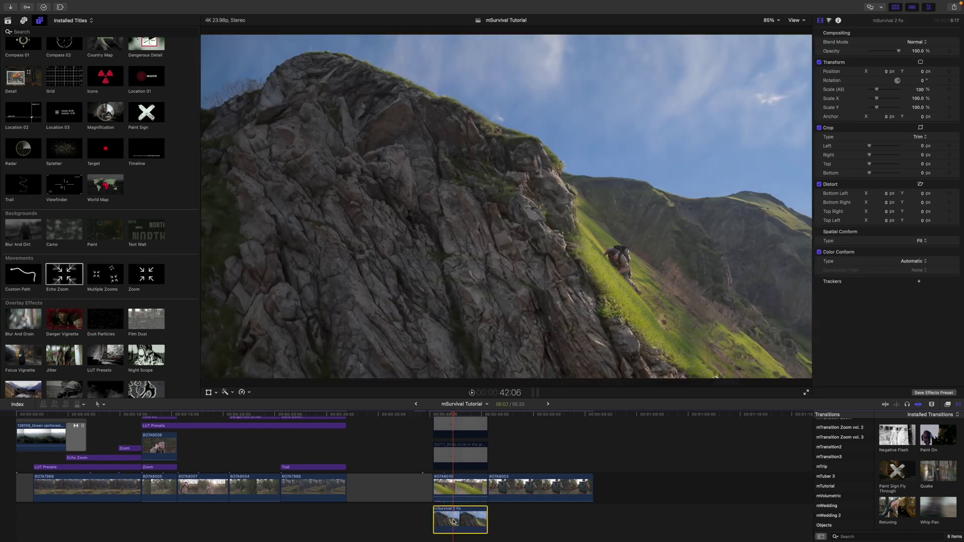
key("v")
Switch the Draw Mask effect on the grassy hillside clip off and back on to compare the composite.
left_click(453, 487)
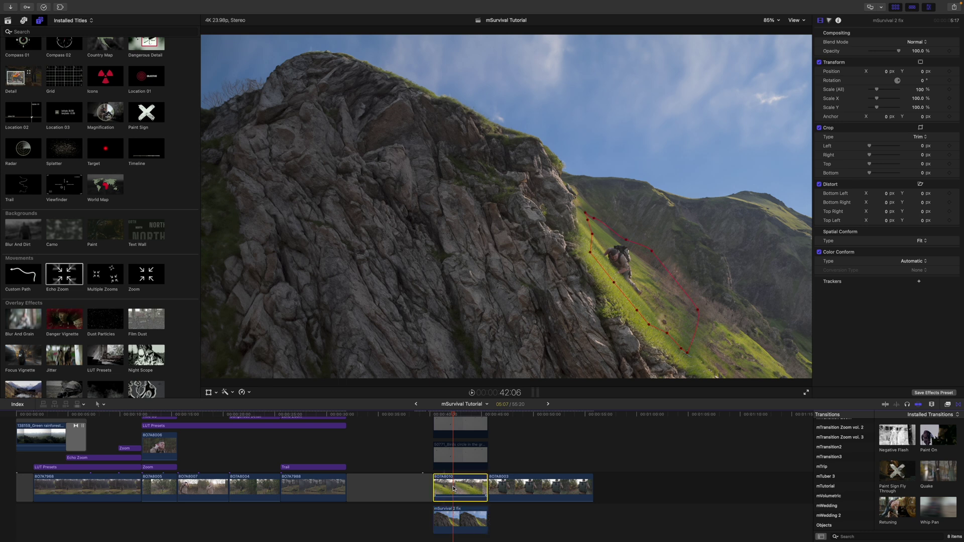
left_click(826, 44)
left_click(818, 44)
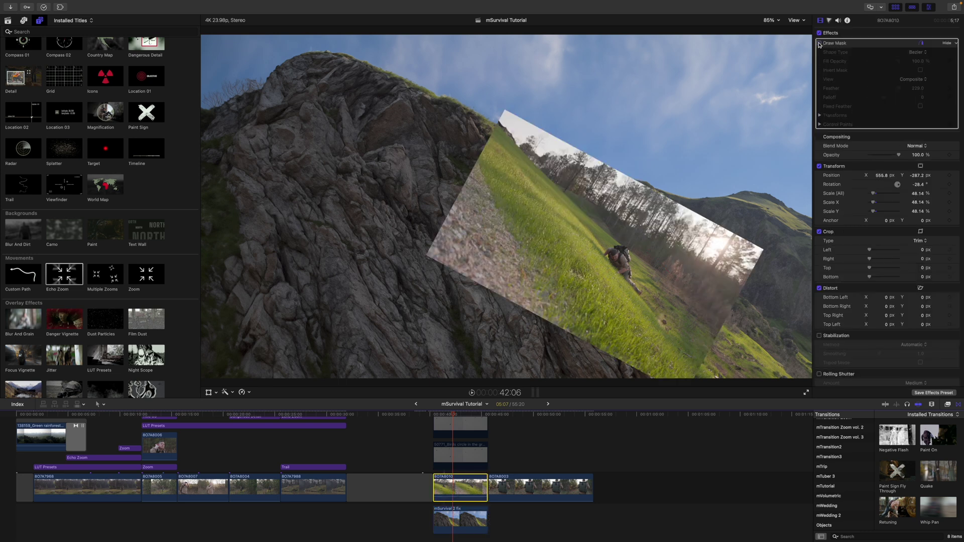
left_click(818, 44)
left_click(819, 43)
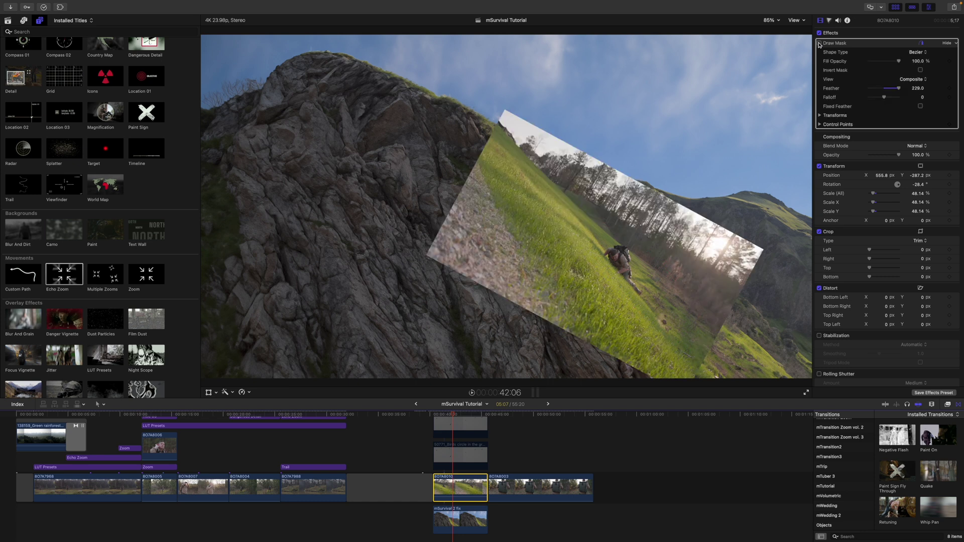
Turn the hillside clip's Draw Mask back on, and hide and restore the background mountain clip to compare the composite.
left_click(819, 43)
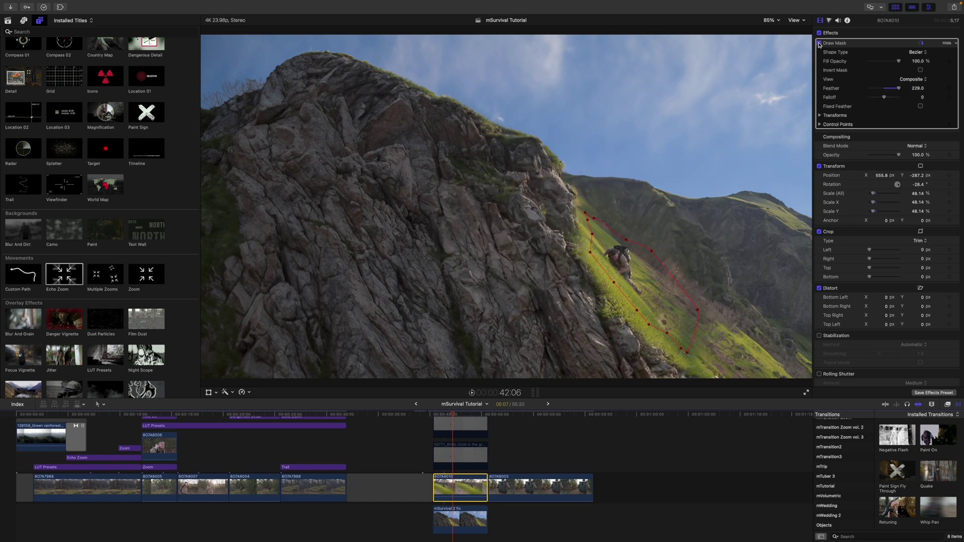
left_click(457, 519)
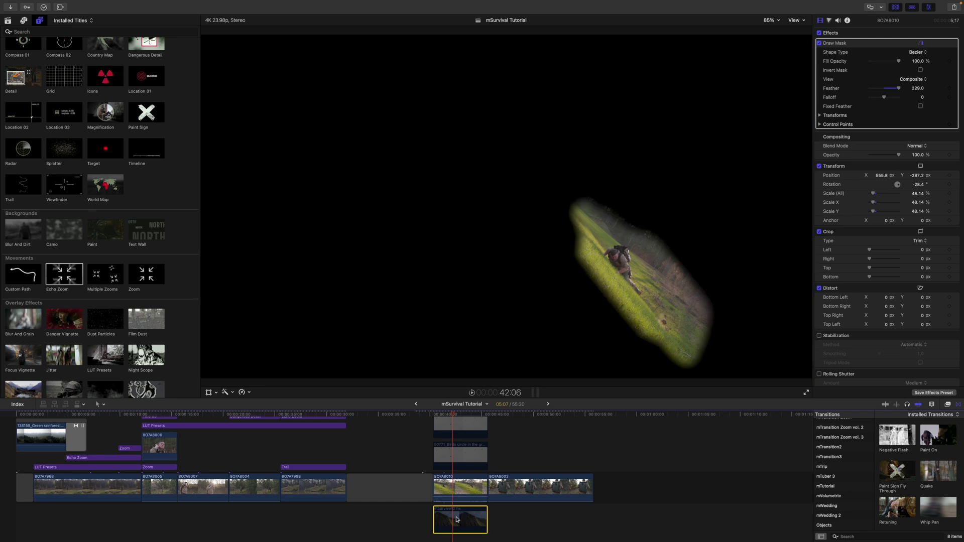
key("super+z")
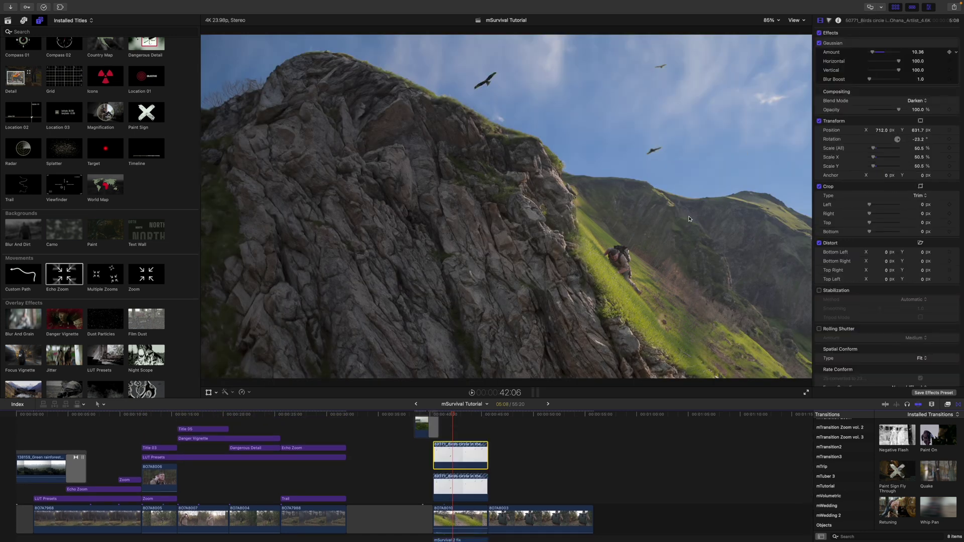
Switch the lower birds clip's Blend Mode to Normal and back to Darken, and play the composite from near its start.
left_click(454, 496)
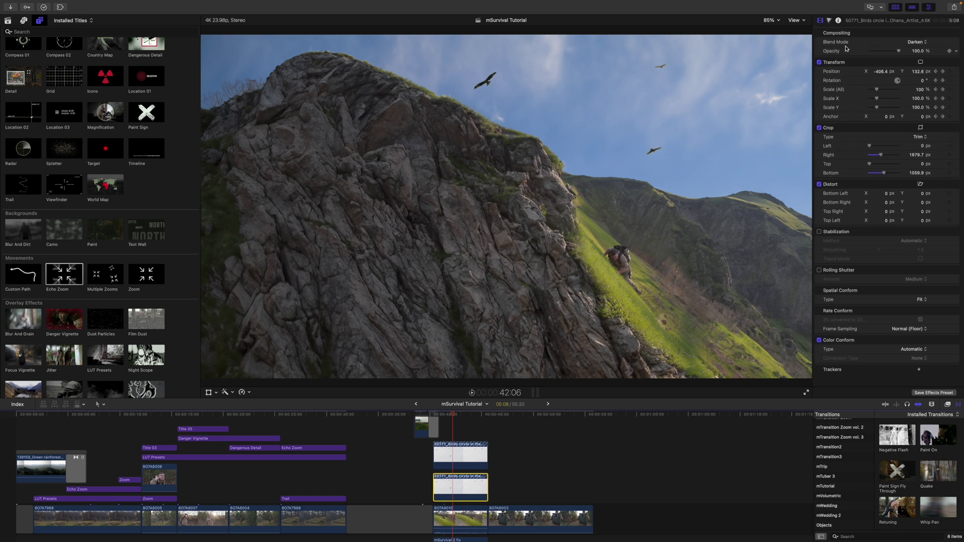
left_click(924, 42)
left_click(927, 22)
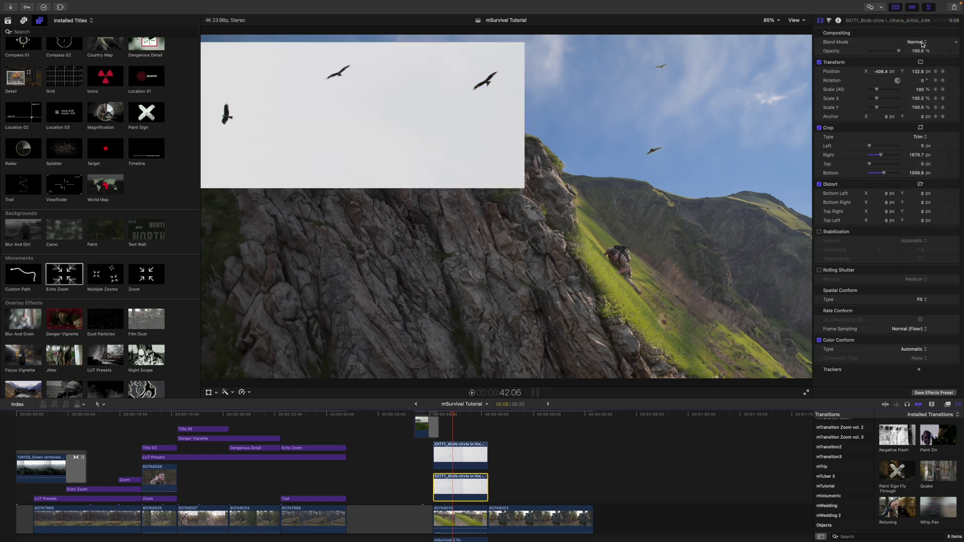
left_click(922, 44)
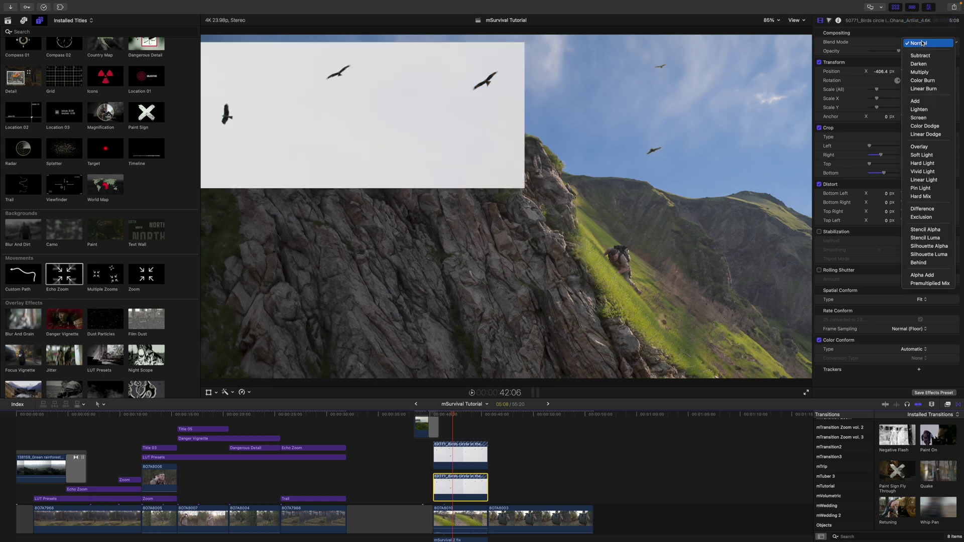
left_click(918, 64)
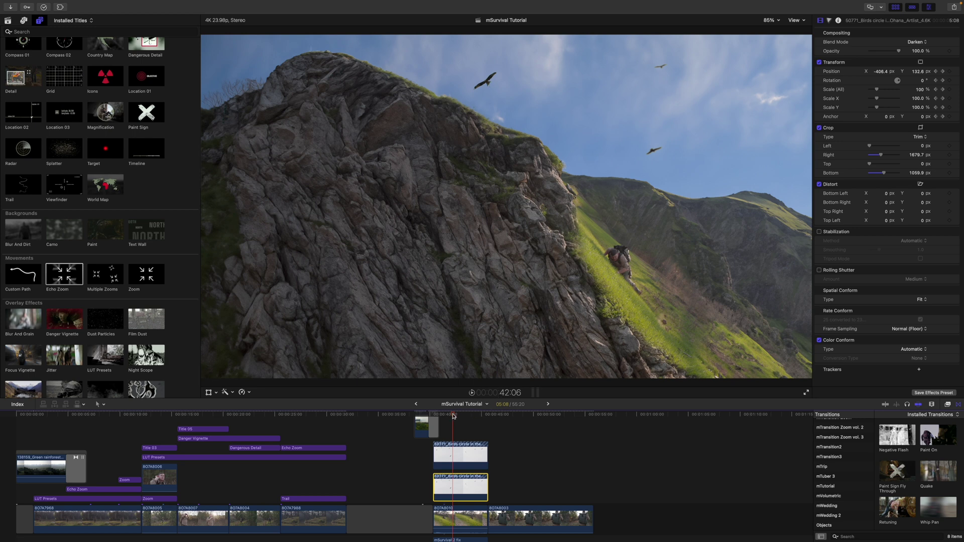
left_click_drag(453, 416, 439, 418)
key("space")
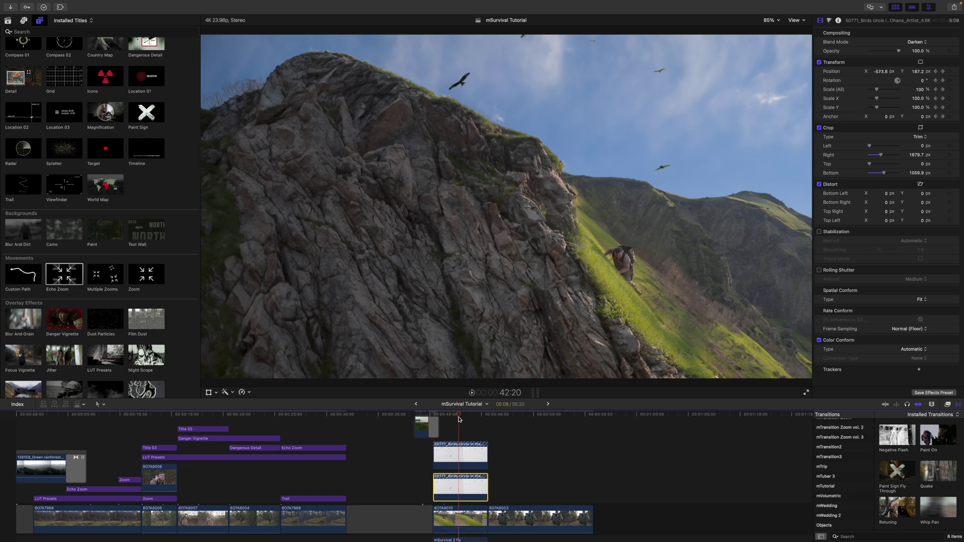
Copy the Tactical Terra LUT Presets title above the mountain composite and trim it to the length of the birds clips.
left_click(325, 458)
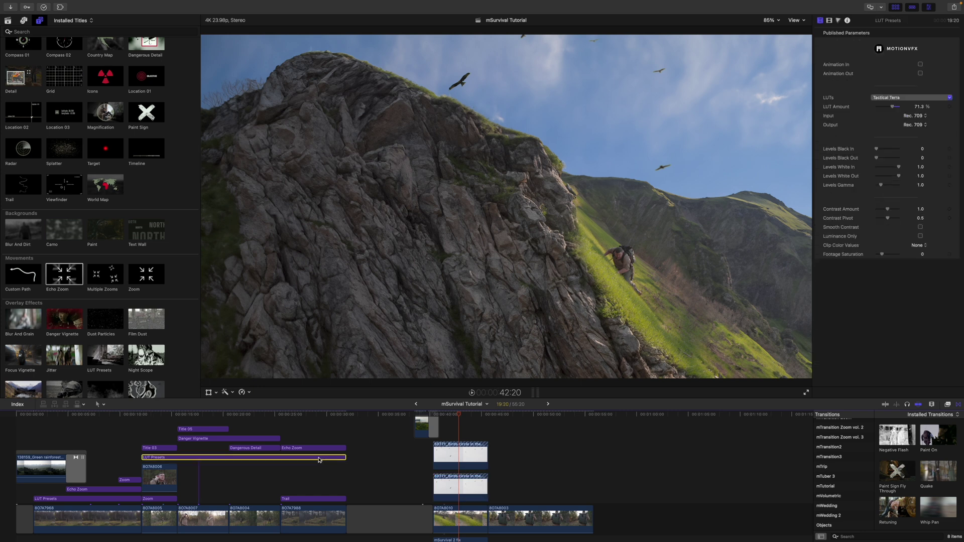
left_click_drag(312, 460, 536, 435)
left_click_drag(370, 471, 433, 472)
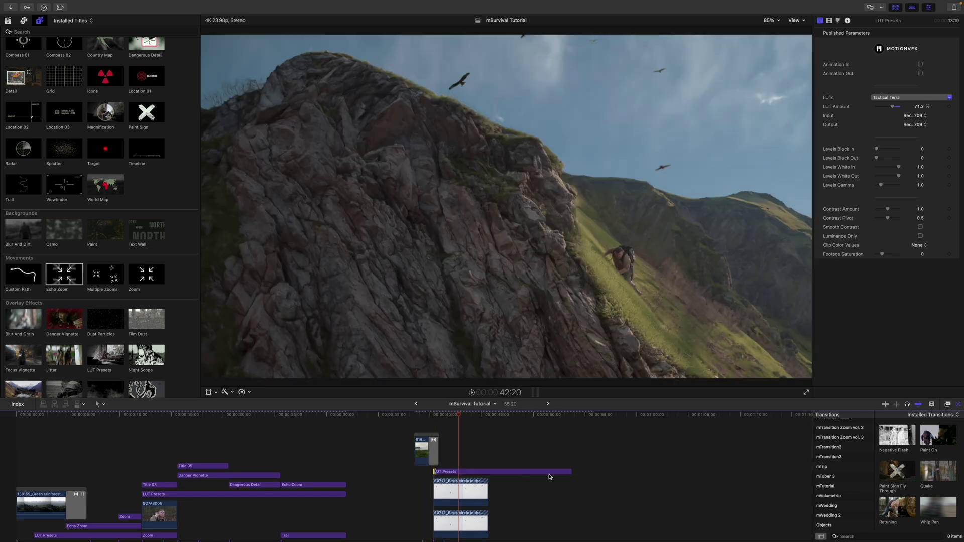
left_click_drag(571, 472, 482, 471)
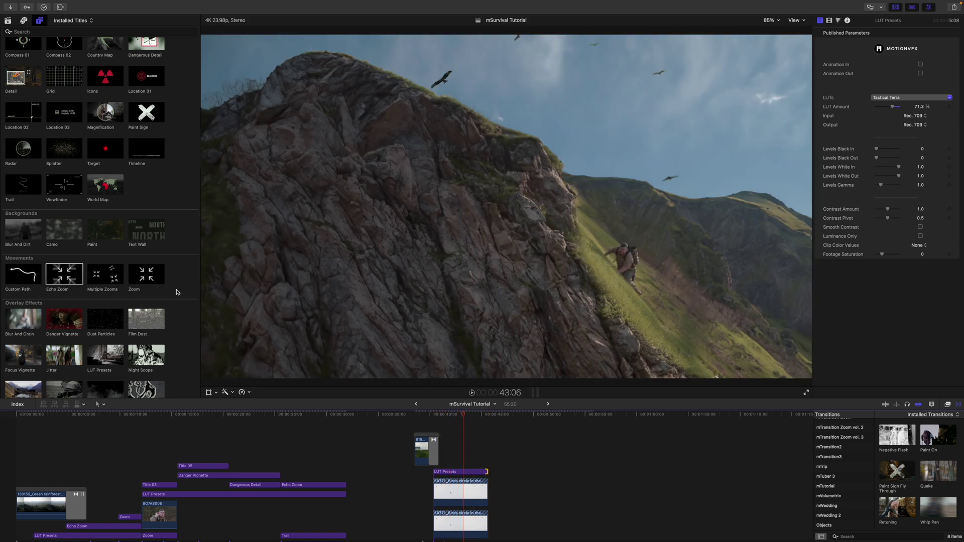
Add the Smoke overlay effect above the new LUT Presets title and extend its start to the beginning of the composite.
scroll(177, 299, "down", 2)
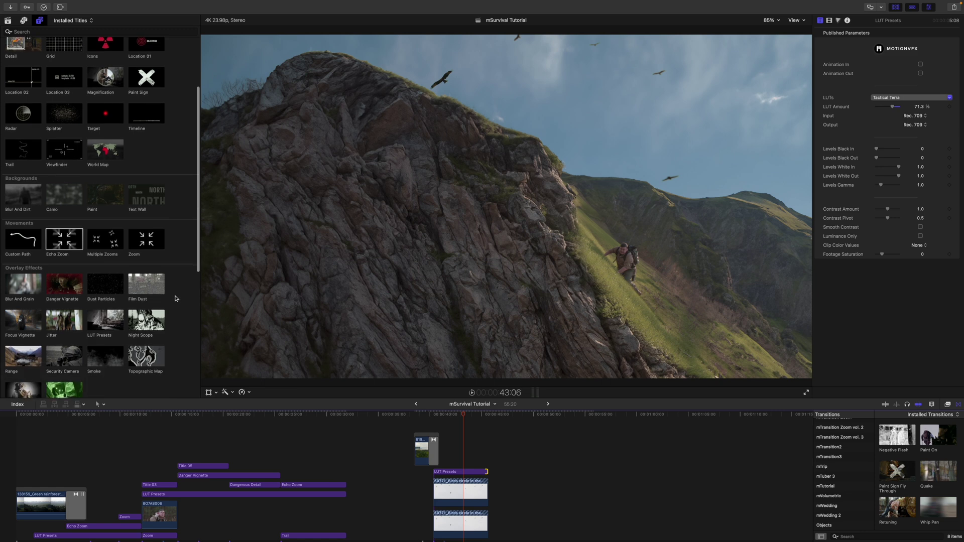
scroll(175, 298, "down", 2)
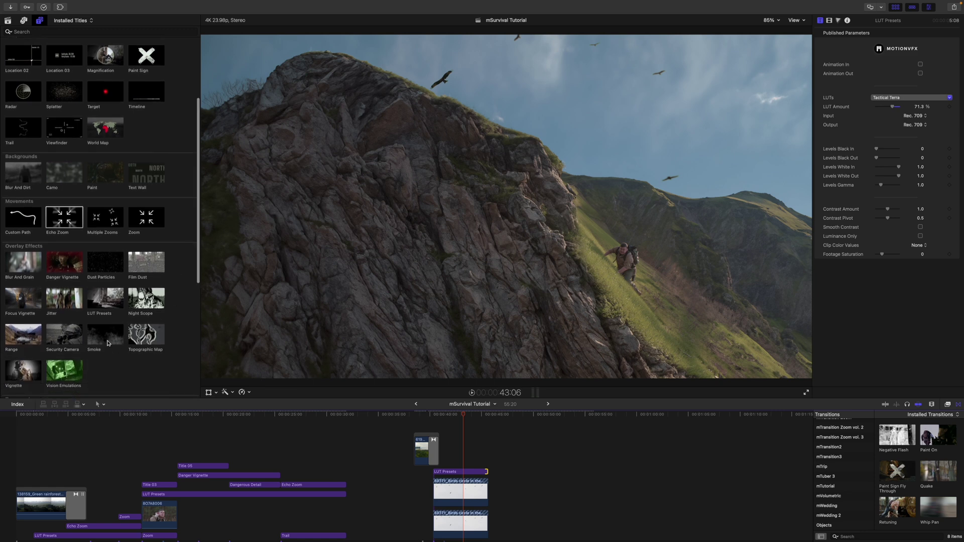
left_click_drag(107, 343, 441, 451)
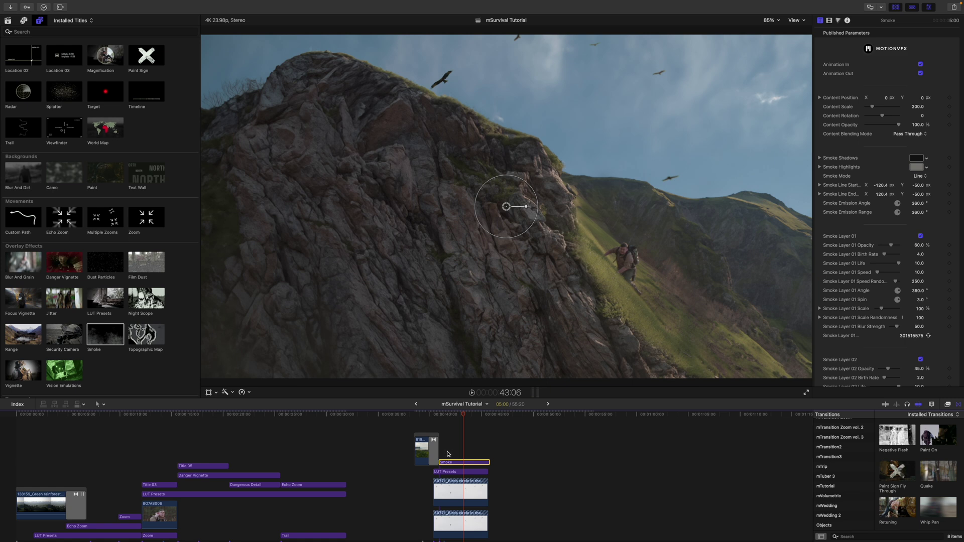
left_click_drag(439, 462, 433, 462)
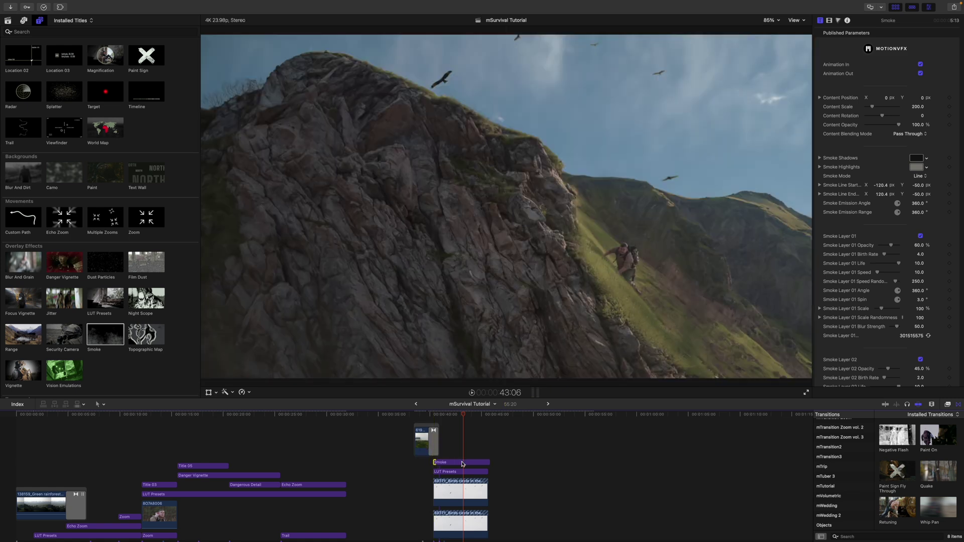
Move the Smoke overlay's Content Position to about X -0.82 and Y 0.86.
left_click(463, 462)
left_click_drag(504, 205, 363, 32)
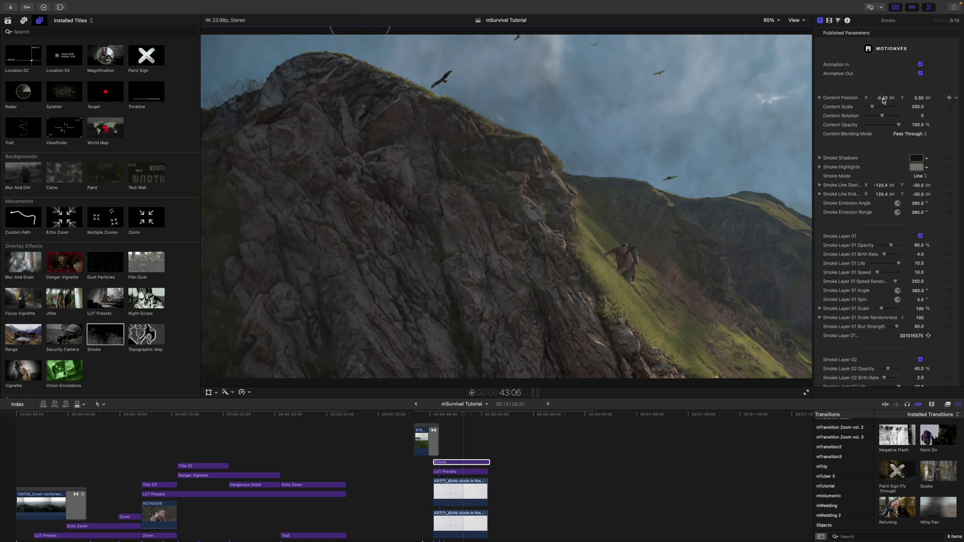
left_click_drag(882, 98, 918, 93)
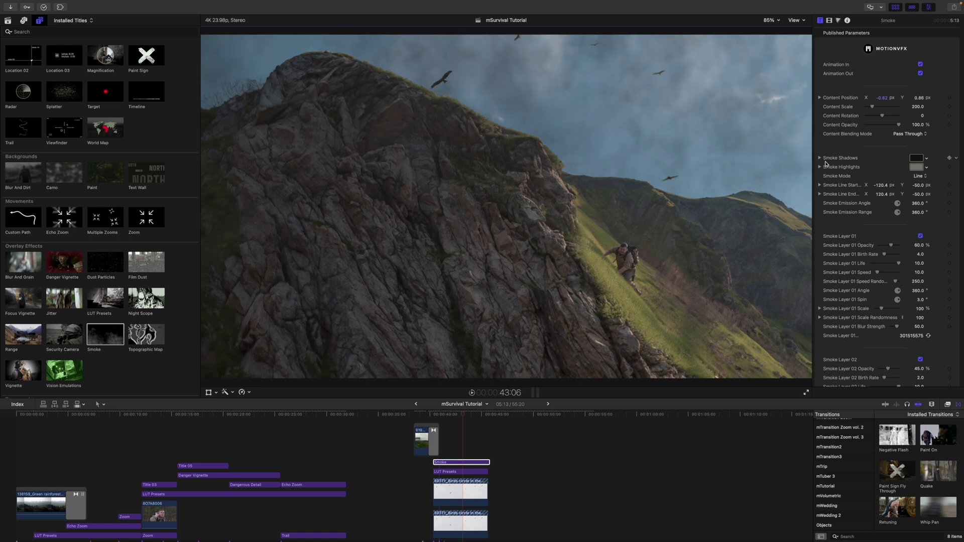
Set the Smoke overlay's Smoke Shadows and Smoke Highlights colors to the brightest white.
left_click(914, 160)
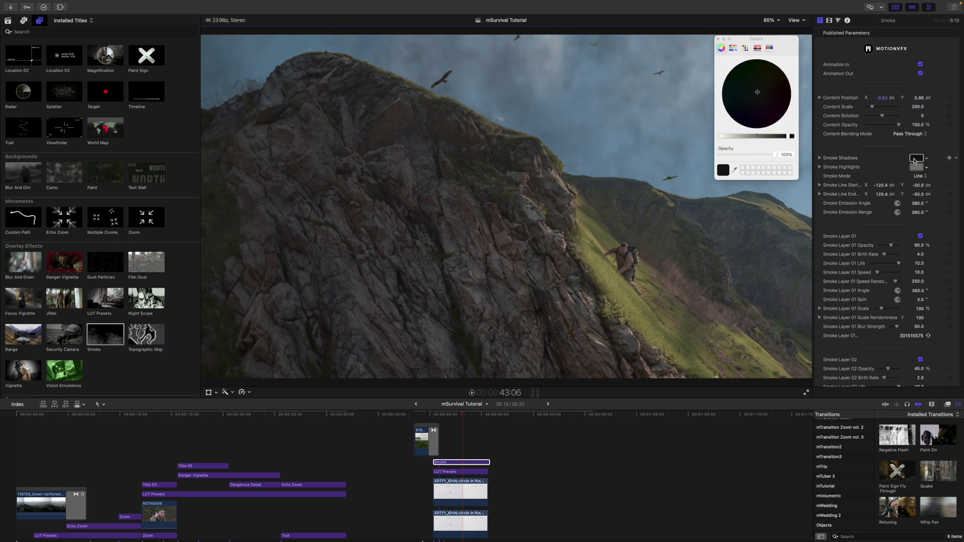
left_click_drag(788, 138, 644, 138)
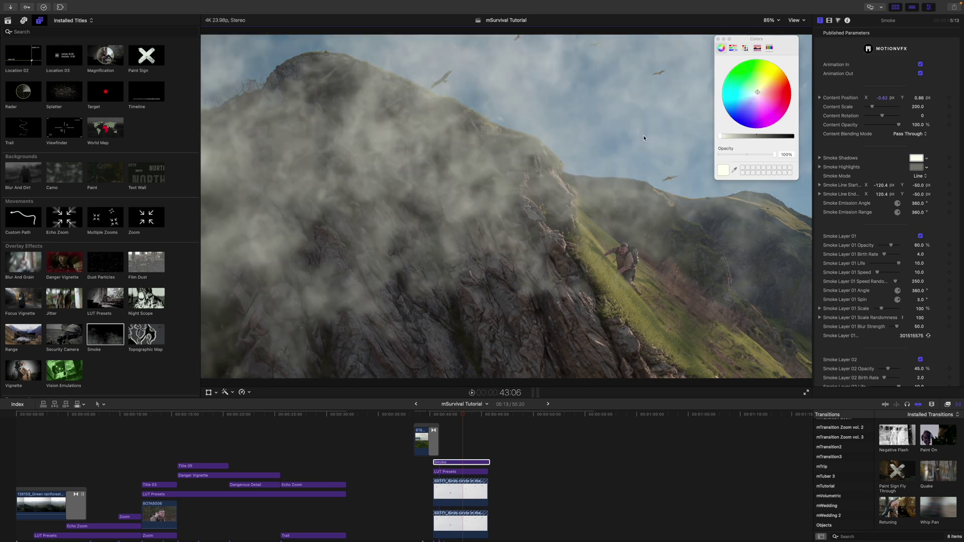
left_click(915, 169)
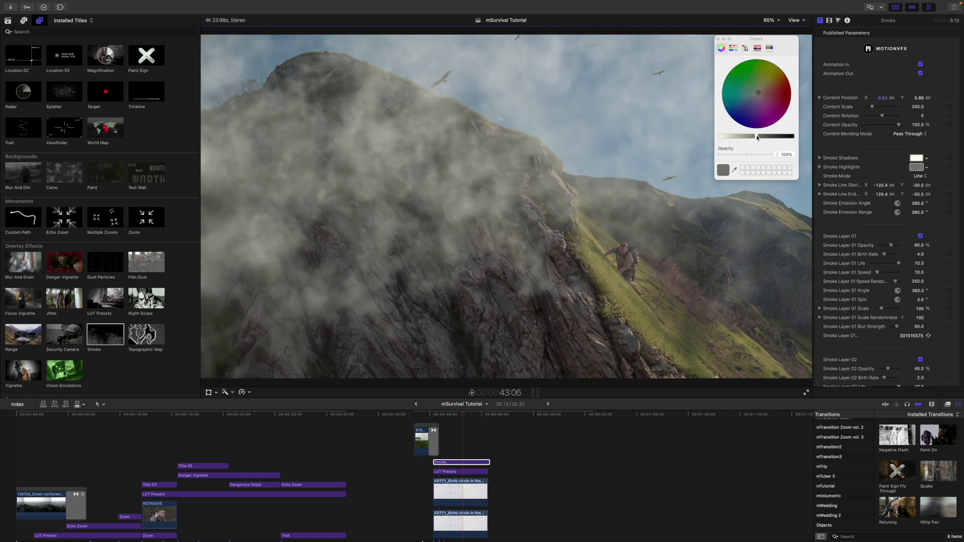
left_click_drag(757, 138, 704, 138)
left_click(718, 39)
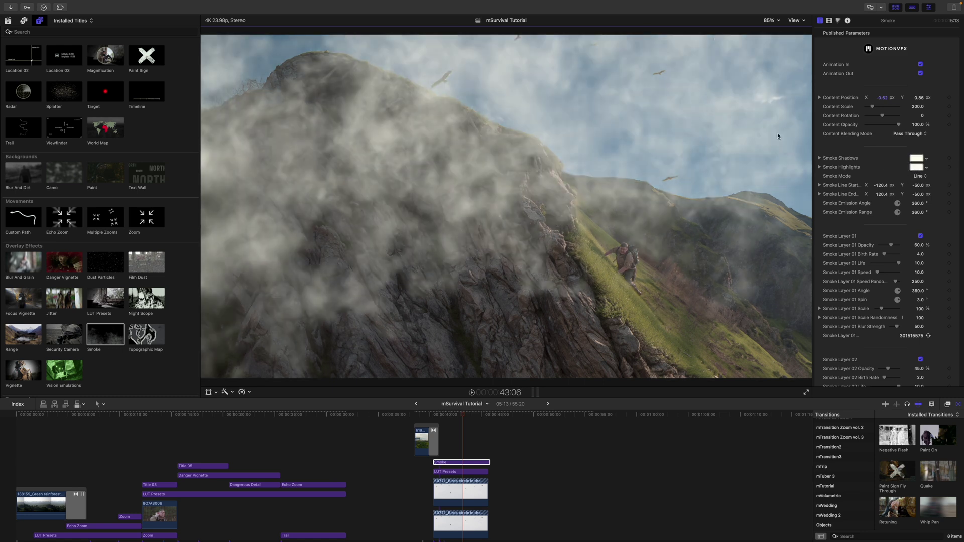
Try lowering the Smoke overlay's Content Opacity to about 71% and undo it.
left_click_drag(898, 125, 888, 127)
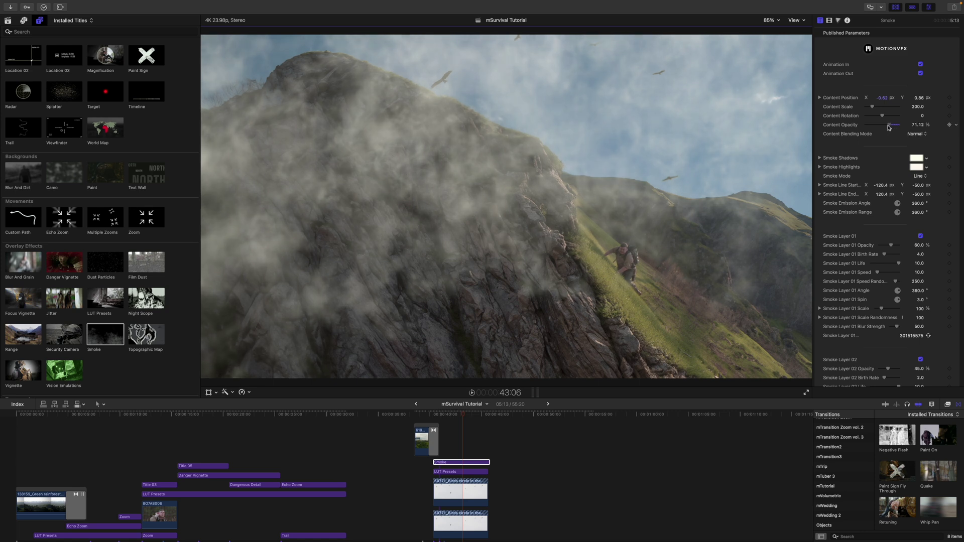
key("super+z")
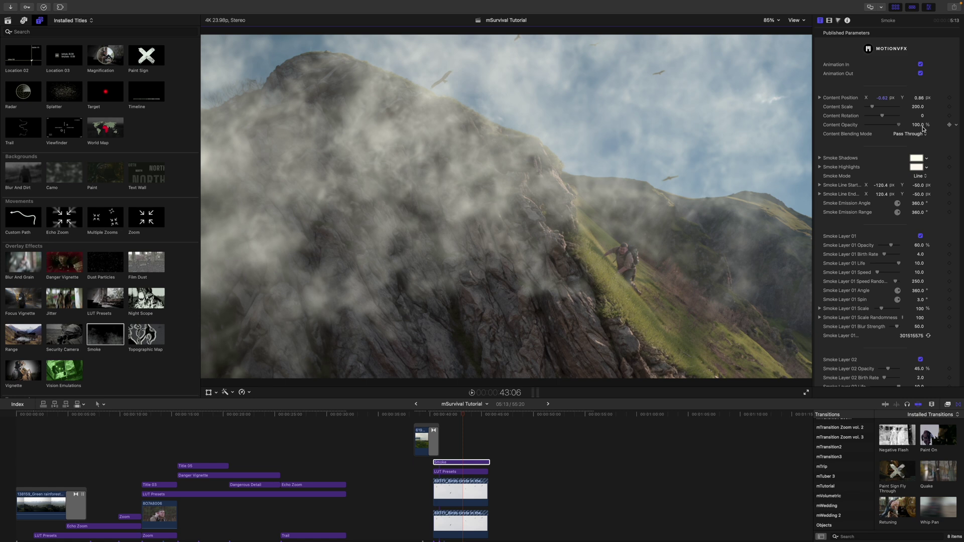
Lower Smoke Layer 01 Opacity to about 28.97% and Layer 02 Opacity to about 8.59%, and shift Content Position Y to 1.09.
scroll(847, 206, "down", 1)
scroll(849, 237, "down", 3)
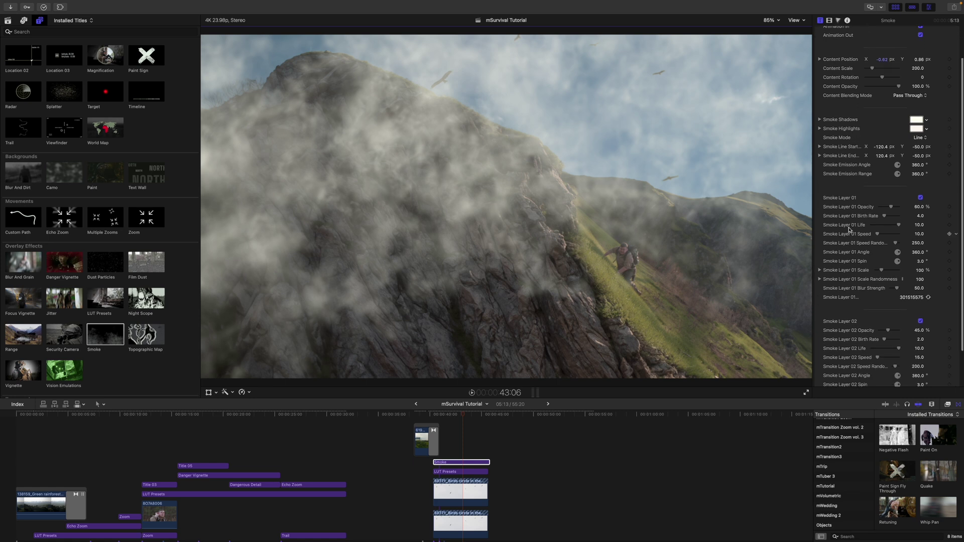
left_click_drag(890, 208, 885, 209)
scroll(843, 273, "down", 3)
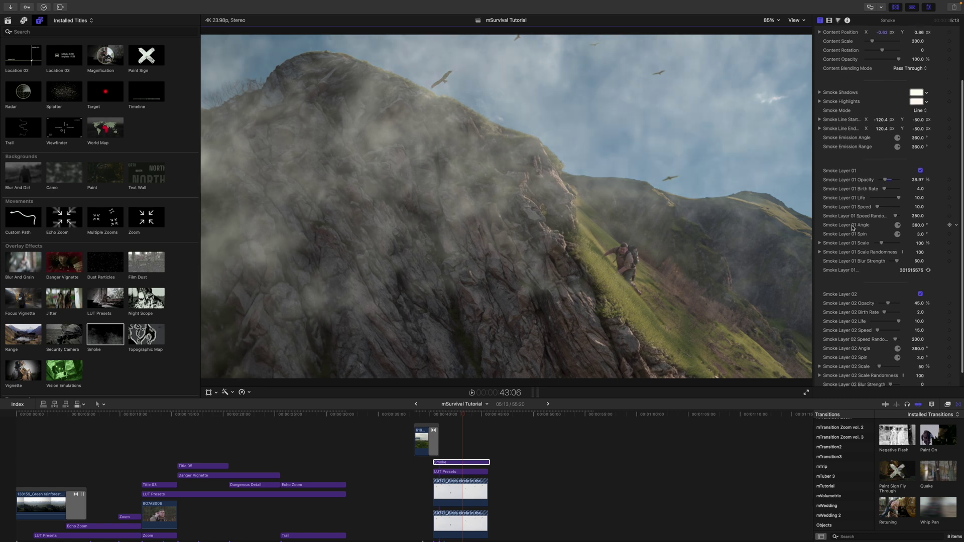
left_click_drag(887, 285, 881, 285)
scroll(871, 175, "up", 4)
mouse_move(885, 84)
left_mouse_down()
mouse_move(925, 84)
mouse_move(884, 80)
left_mouse_up()
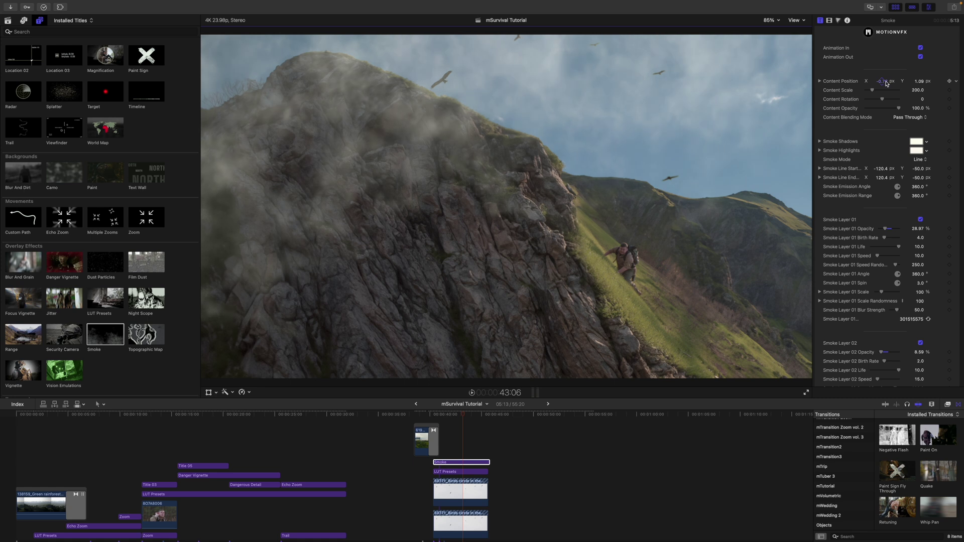
Set the composite's LUT Presets to LUT Amount 100%, Contrast Amount about 1.21 and Footage Saturation about 0.39.
key("super+Down")
left_click_drag(893, 106, 911, 111)
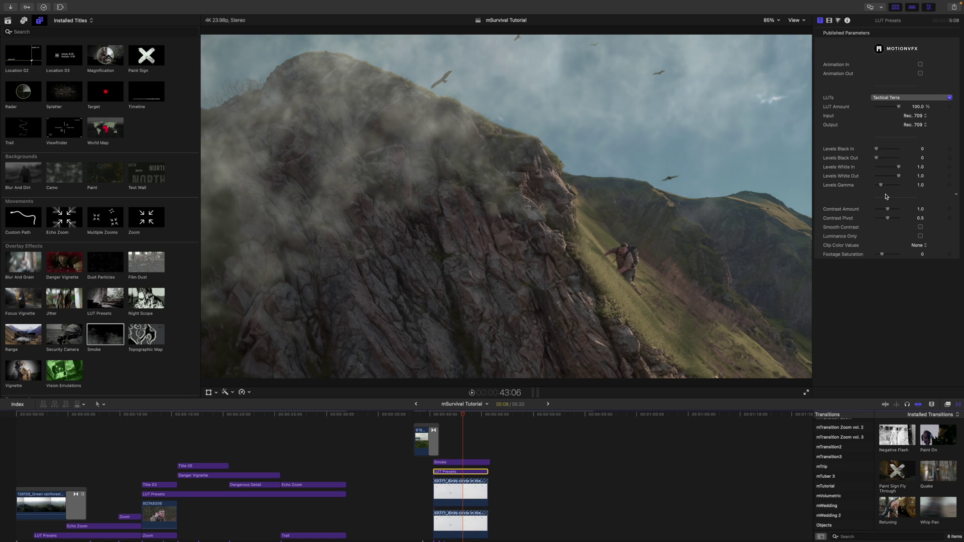
left_click_drag(887, 209, 890, 209)
left_click_drag(881, 254, 883, 255)
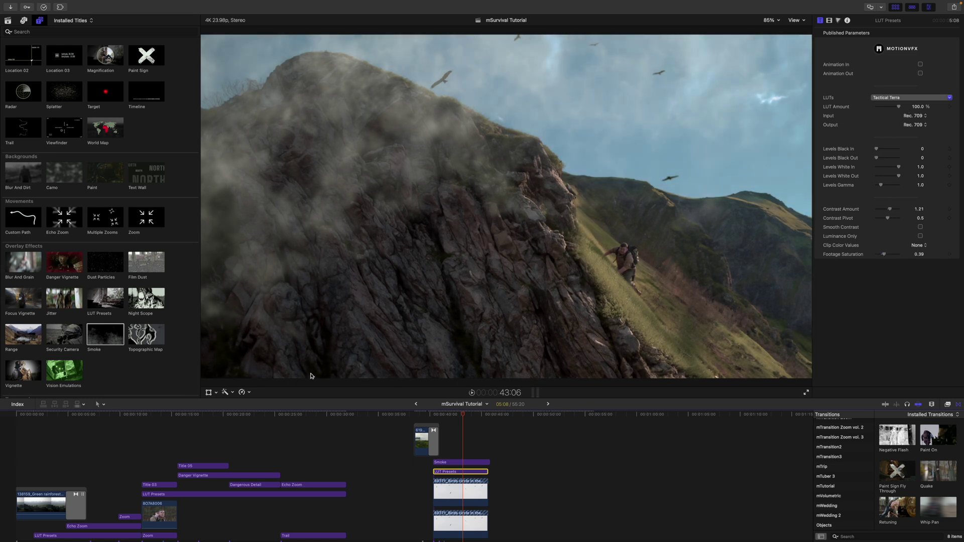
Add an Echo Zoom title above the Smoke overlay, spanning the composite, and preview it near 42:23.
scroll(160, 289, "up", 2)
left_click_drag(64, 268, 436, 455)
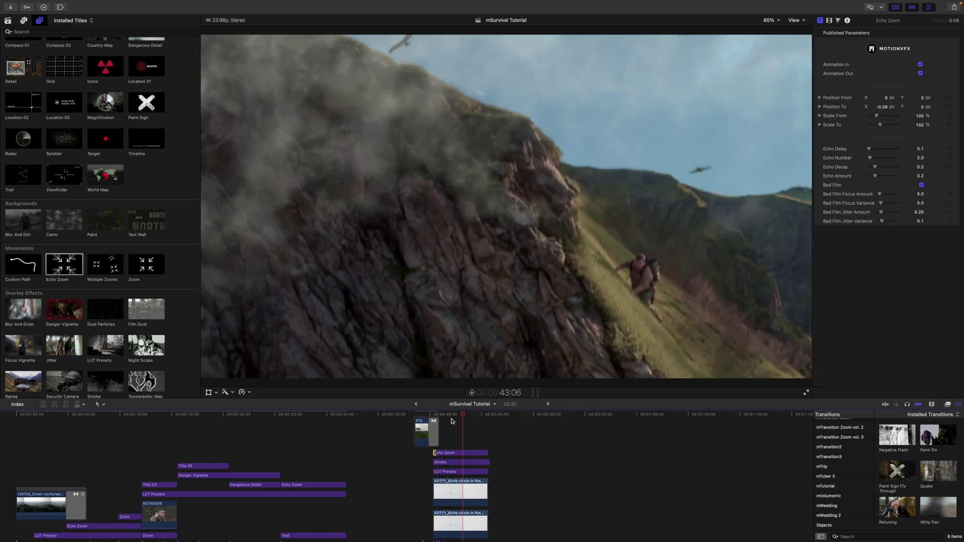
left_click(461, 416)
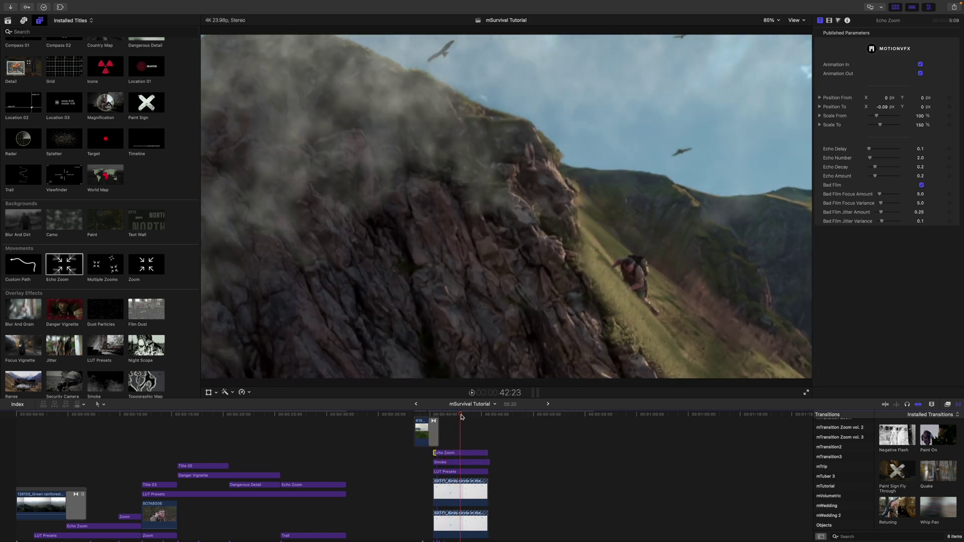
Set the new Echo Zoom's Position From to X -0.2, Y 0.16, Scale From to 125% and Scale To to 100%.
left_click(465, 453)
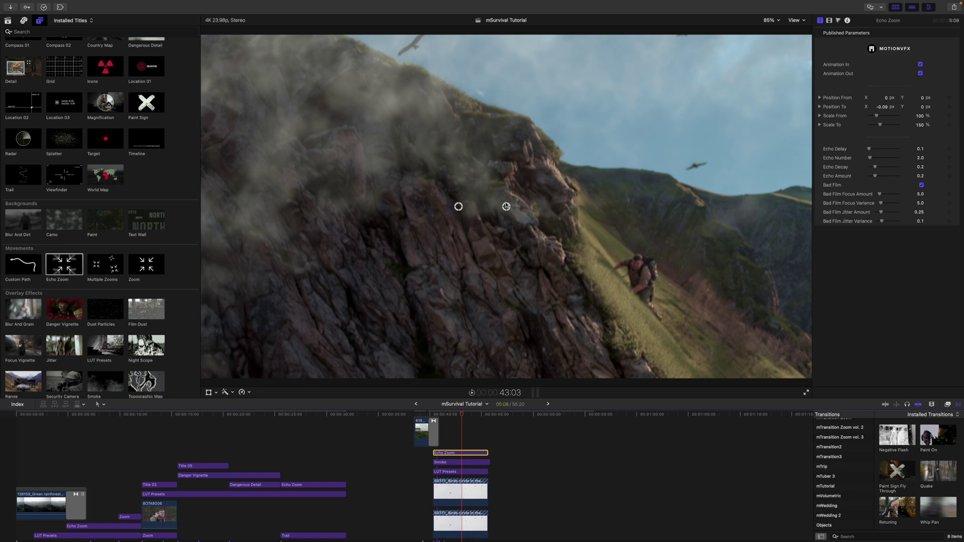
left_click_drag(506, 206, 436, 151)
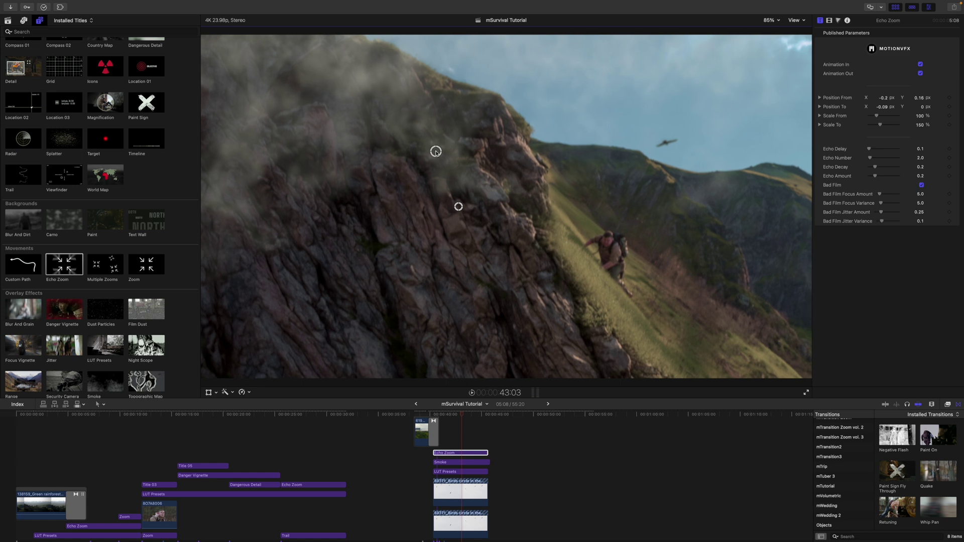
left_click(919, 116)
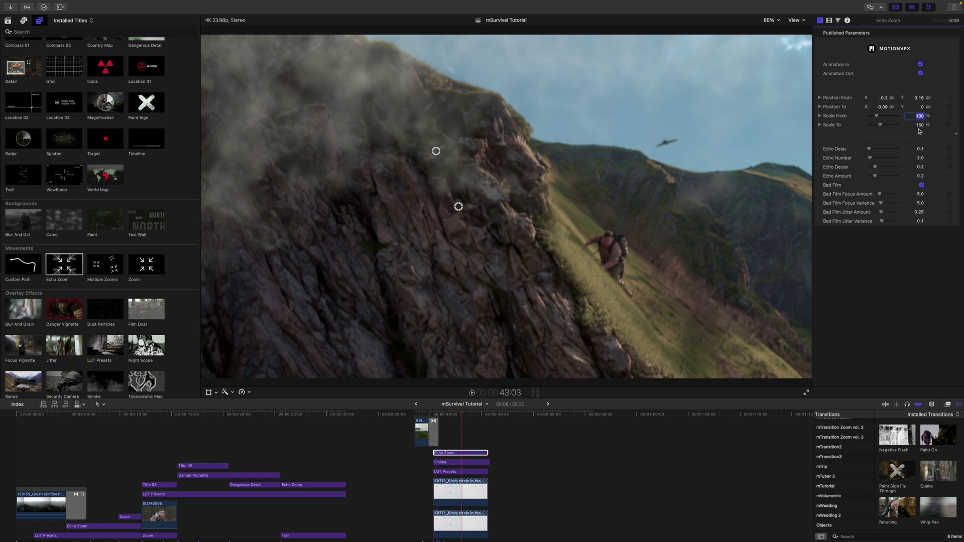
key("Return")
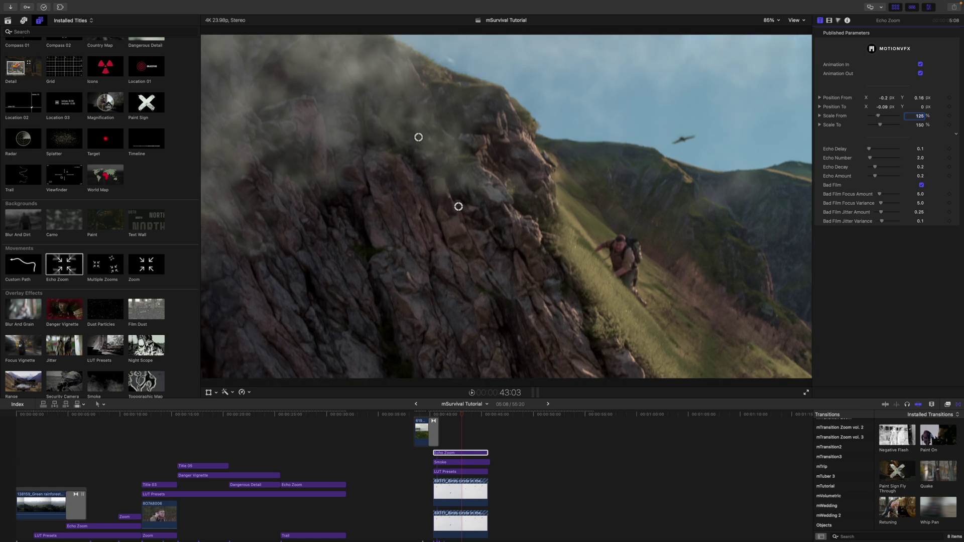
left_click(920, 125)
type("100")
key("Return")
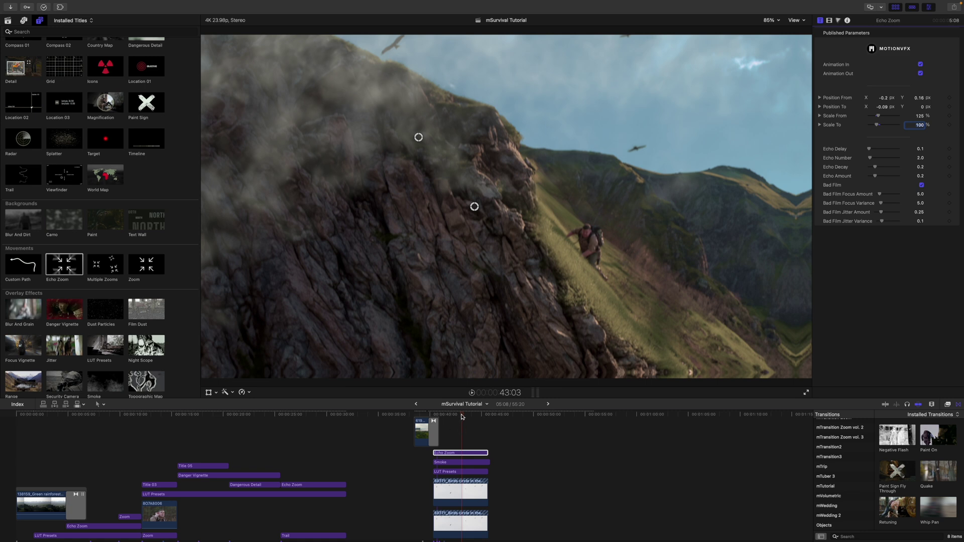
Set the composite Echo Zoom's Position From to about X -0.15, Y 0.18, Position To to X 0, Y 0, and Scale From to about 160%.
key("space")
left_click_drag(419, 137, 410, 139)
mouse_move(474, 207)
left_mouse_down()
mouse_move(512, 200)
mouse_move(464, 206)
left_mouse_up()
left_click(879, 107)
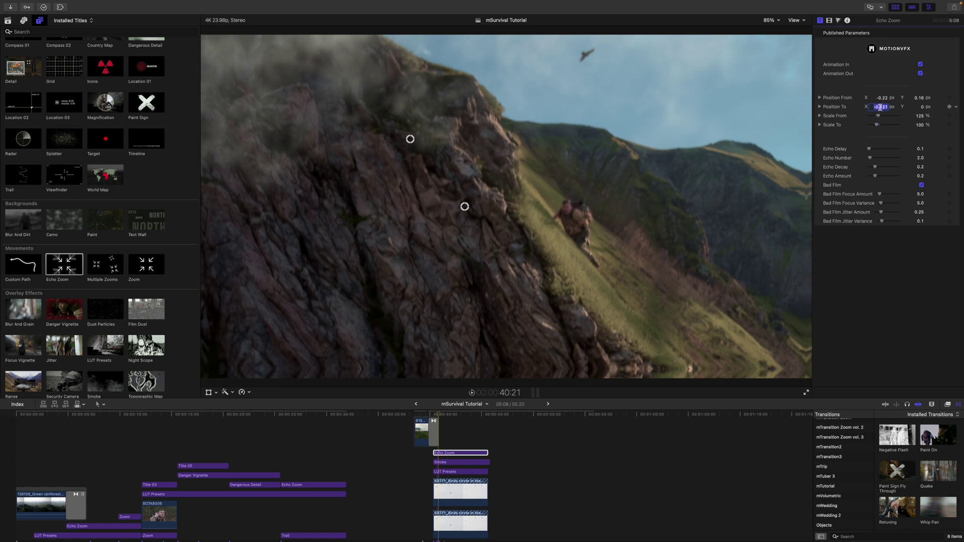
key("Return")
left_click_drag(410, 139, 519, 159)
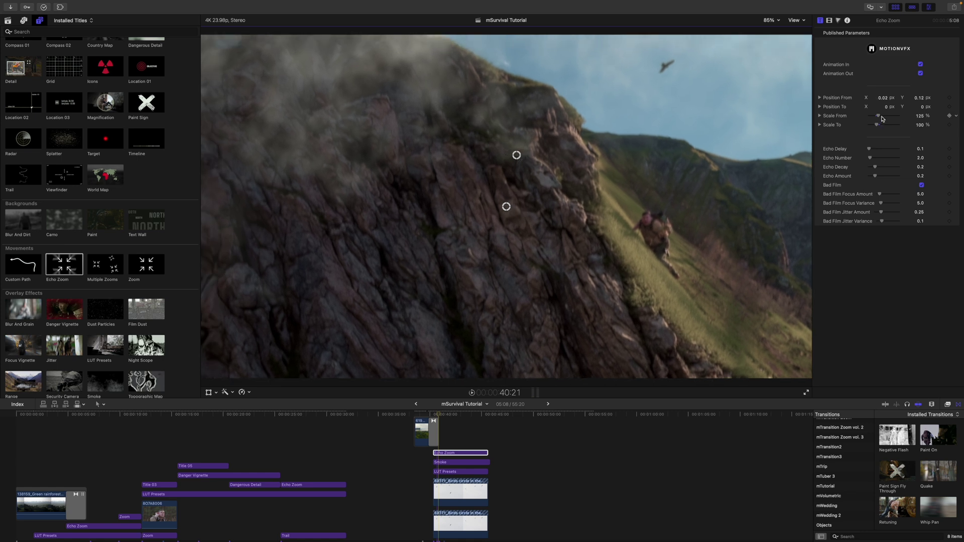
left_click_drag(877, 116, 883, 118)
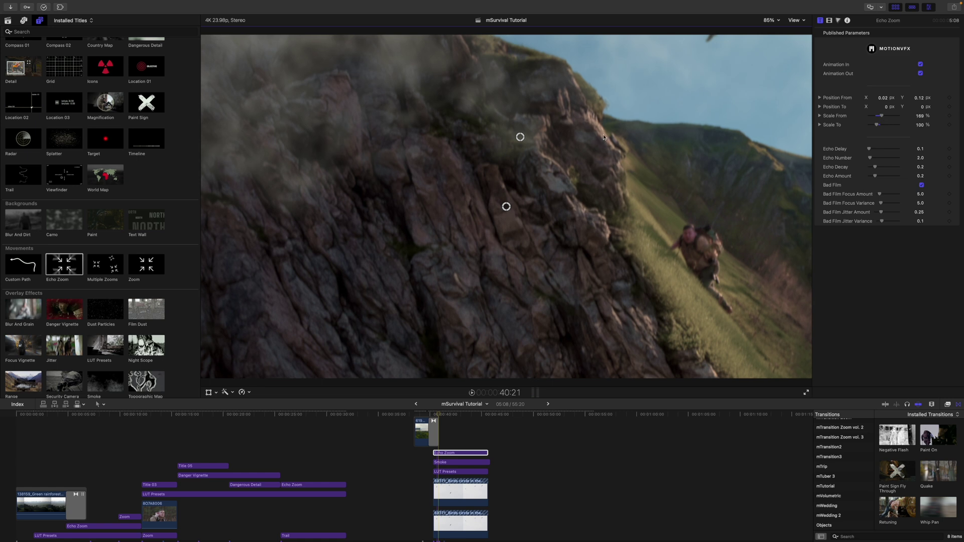
left_click_drag(521, 137, 419, 104)
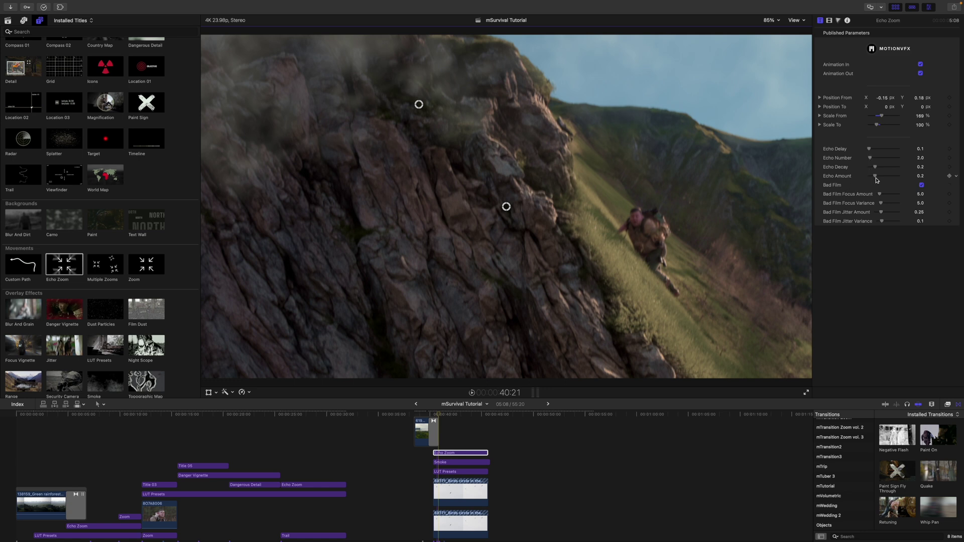
Set Echo Zoom's Bad Film Focus Amount and Variance to 0, Jitter Amount to 0.18, Jitter Variance to 0.07, and disable both animations, previewing the composite.
left_click_drag(878, 195, 877, 196)
left_click_drag(882, 215, 881, 223)
left_click(920, 65)
left_click(920, 74)
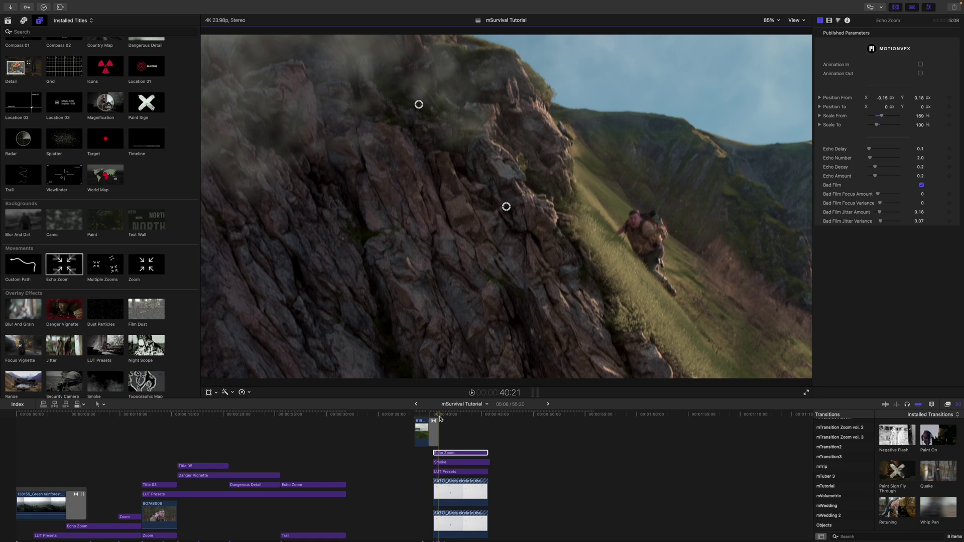
left_click_drag(438, 415, 435, 414)
key("space")
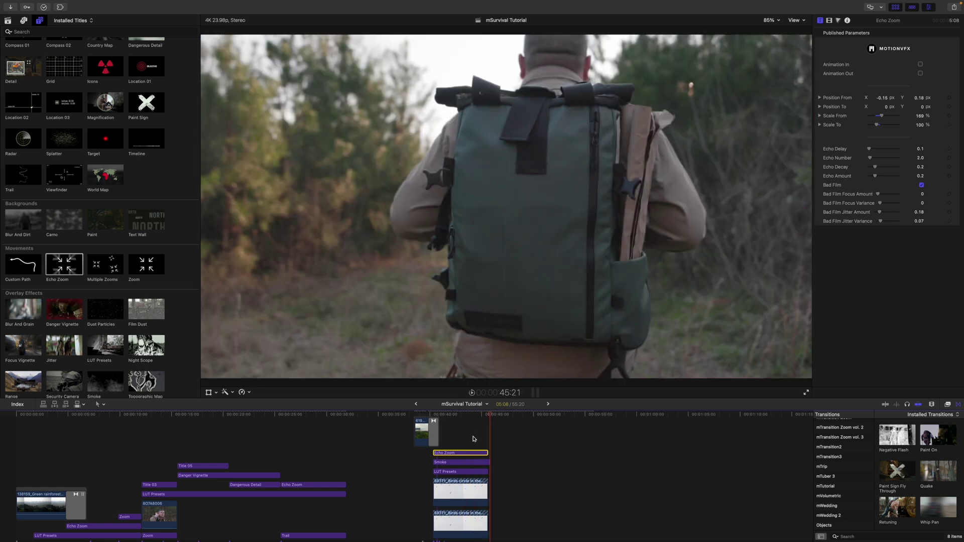
Disable Animation In and Animation Out on the Smoke overlay and play back the composite.
left_click(476, 462)
left_click(920, 73)
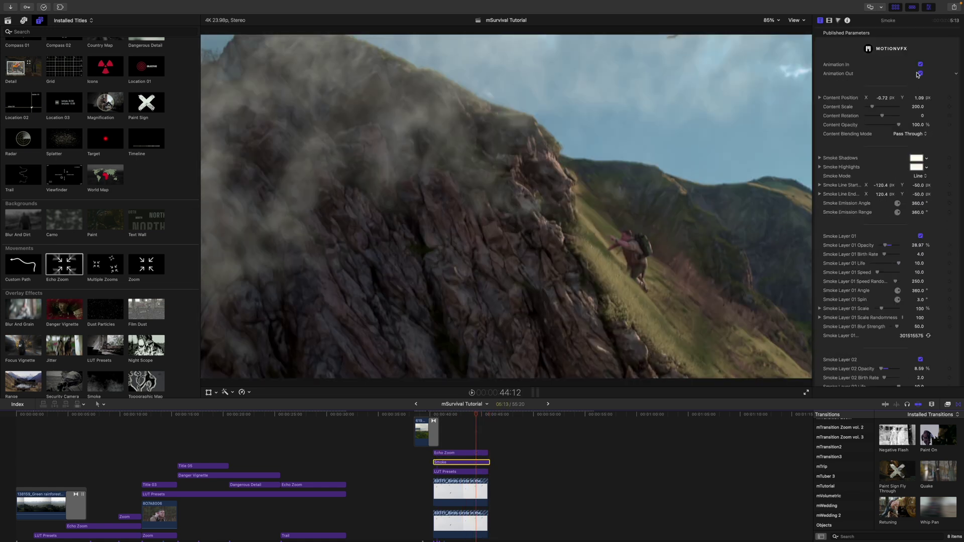
left_click(920, 74)
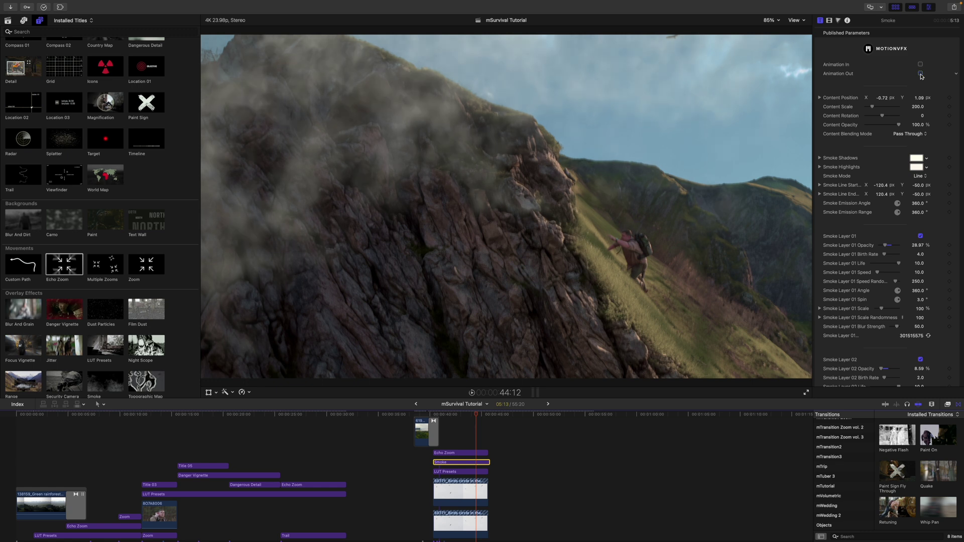
left_click_drag(475, 415, 440, 417)
key("space")
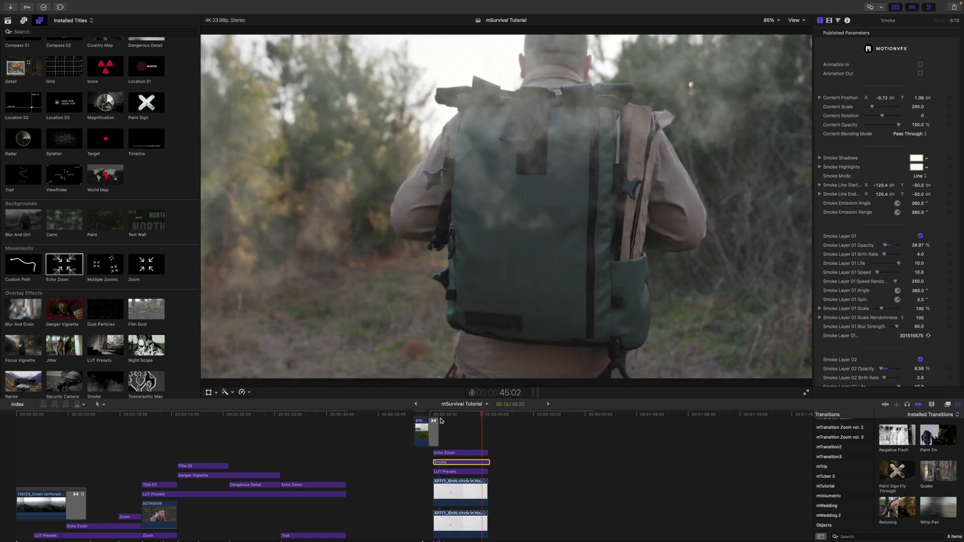
Shorten the composite's Echo Zoom title to 4:05 by trimming its end, and preview the end of the shot.
left_click(480, 417)
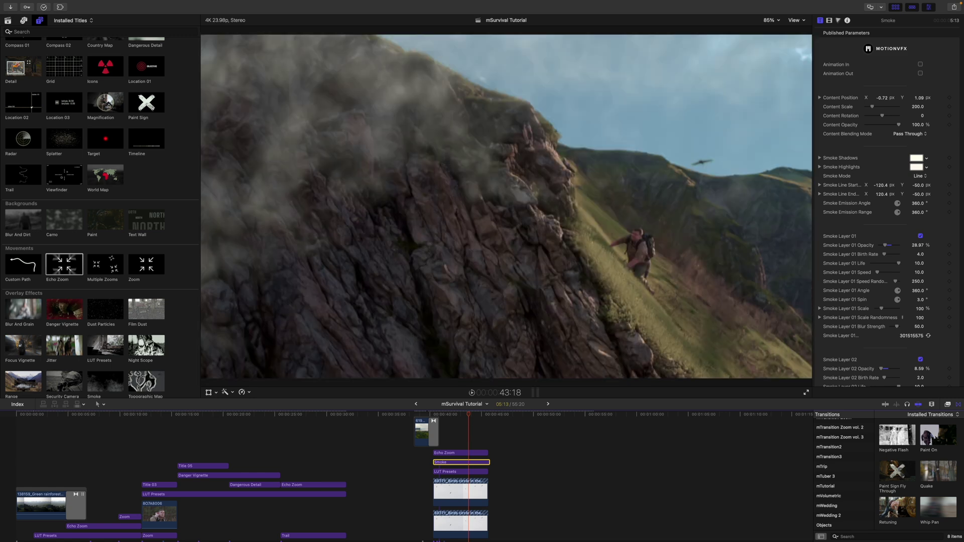
left_click_drag(479, 421, 483, 420)
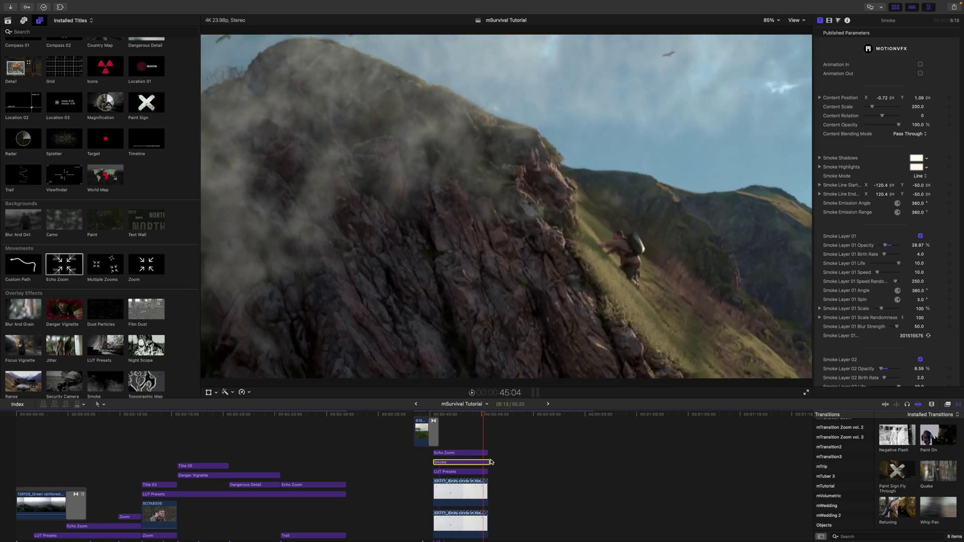
left_click_drag(488, 454, 475, 455)
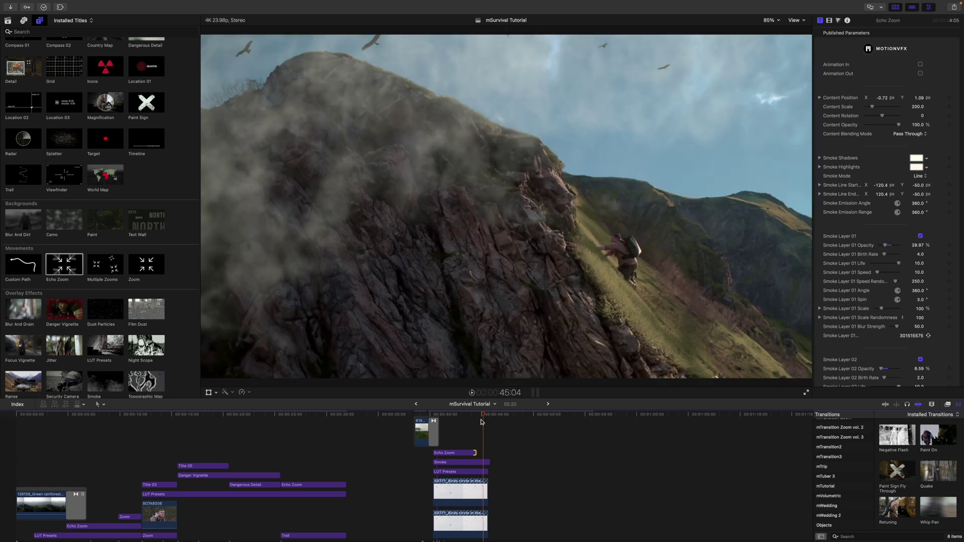
key("space")
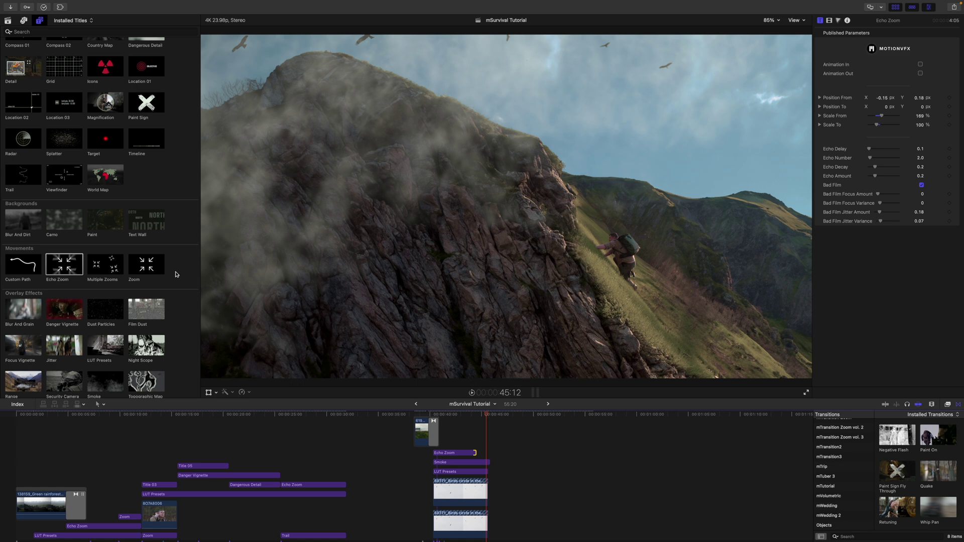
Add a Caption 01 title above Smoke, trim it to the composite's end, tilt it onto the mountain peak at about X -0.46, Y 0.39, and preview.
scroll(175, 274, "down", 8)
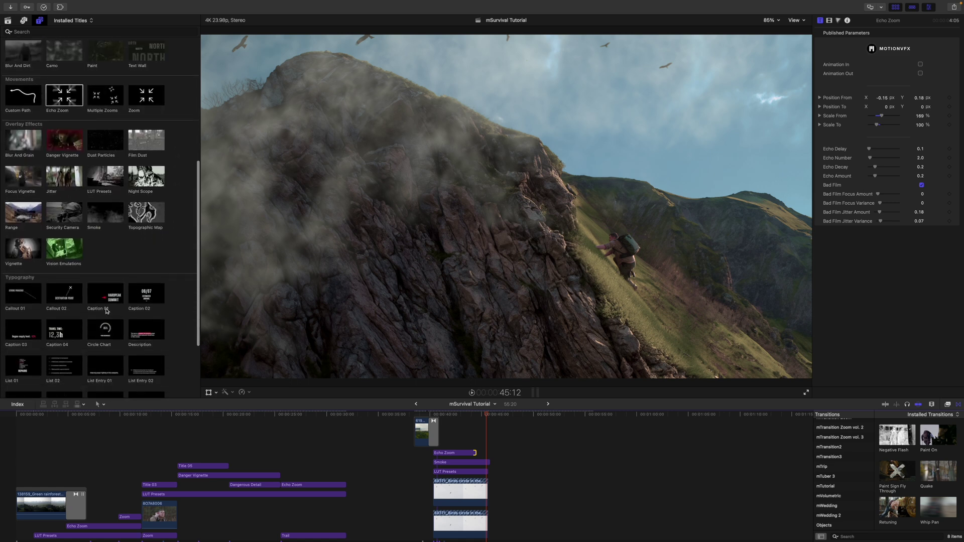
left_click_drag(102, 296, 442, 463)
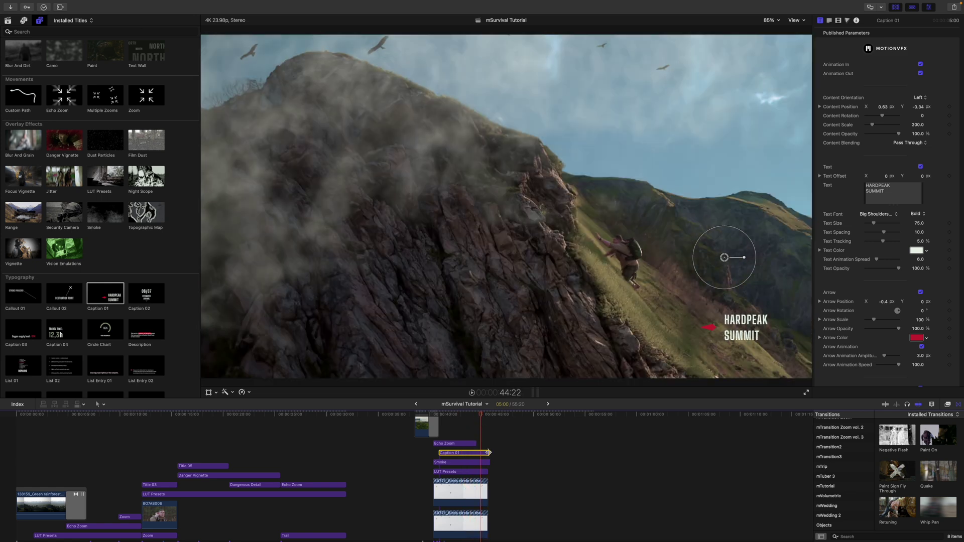
left_click(489, 452)
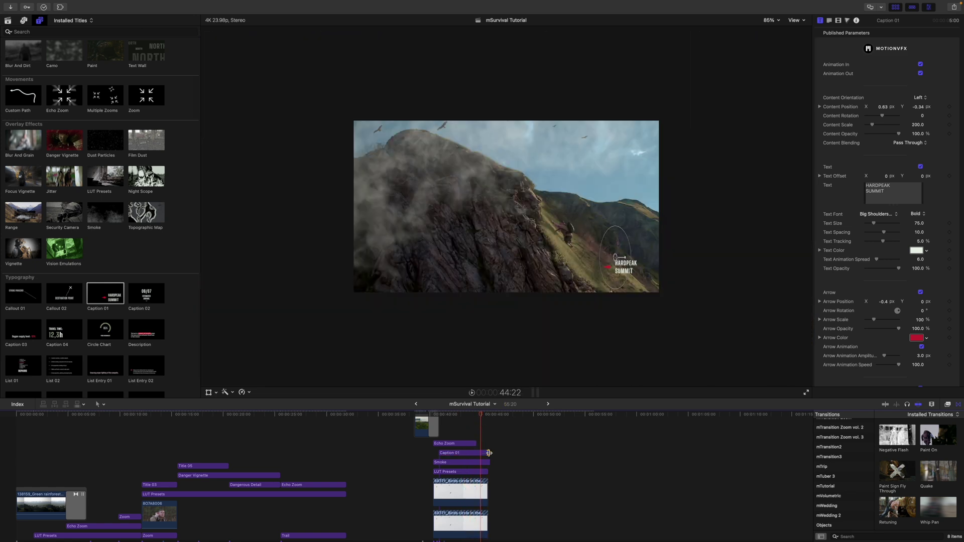
left_click(467, 453)
left_click_drag(734, 261, 339, 36)
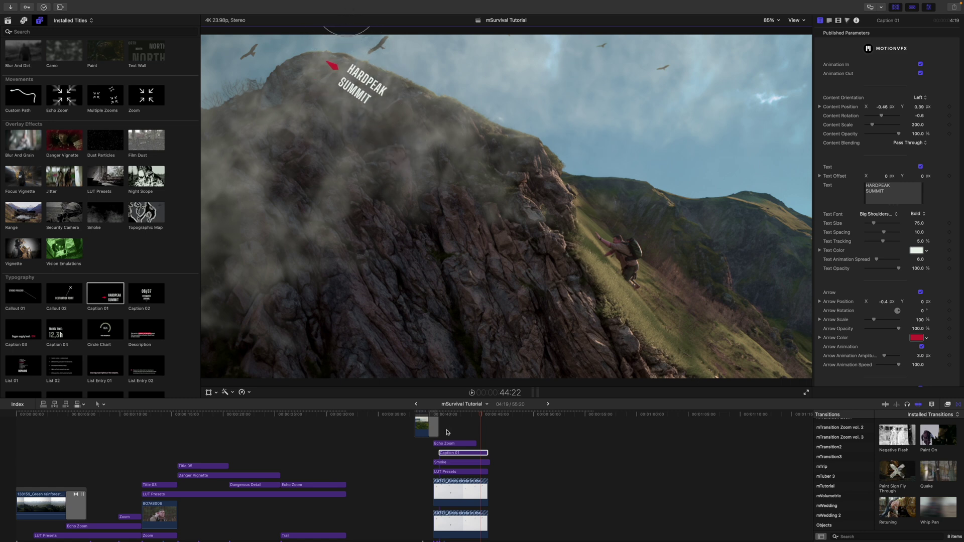
key("space")
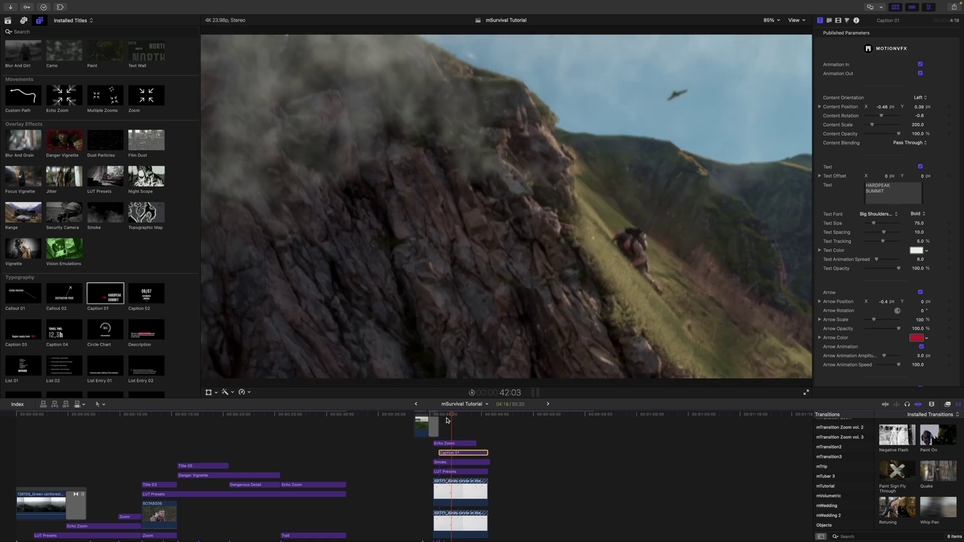
Add a Backpack title above the BO7AB003 clip, starting at the clip's beginning and extended to its end.
scroll(447, 421, "down", 5)
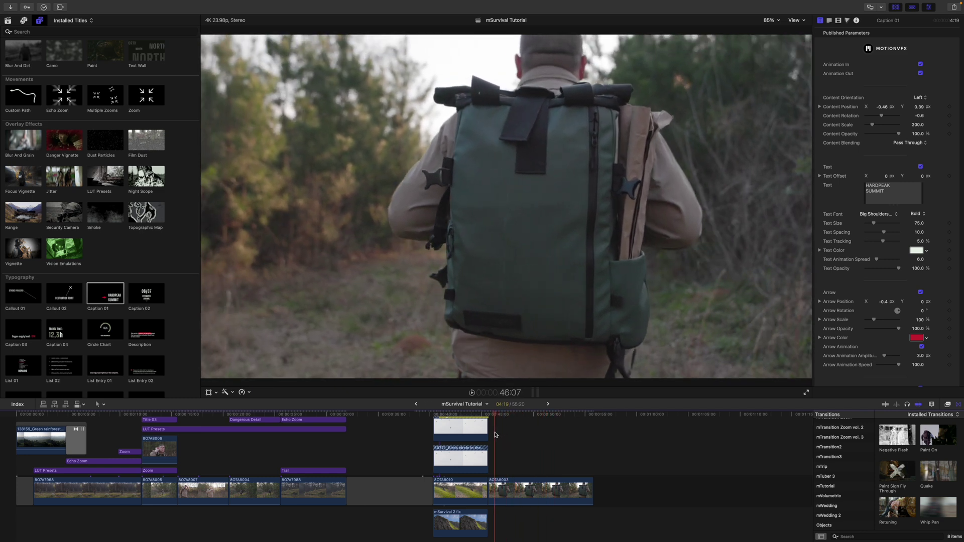
left_click(501, 488)
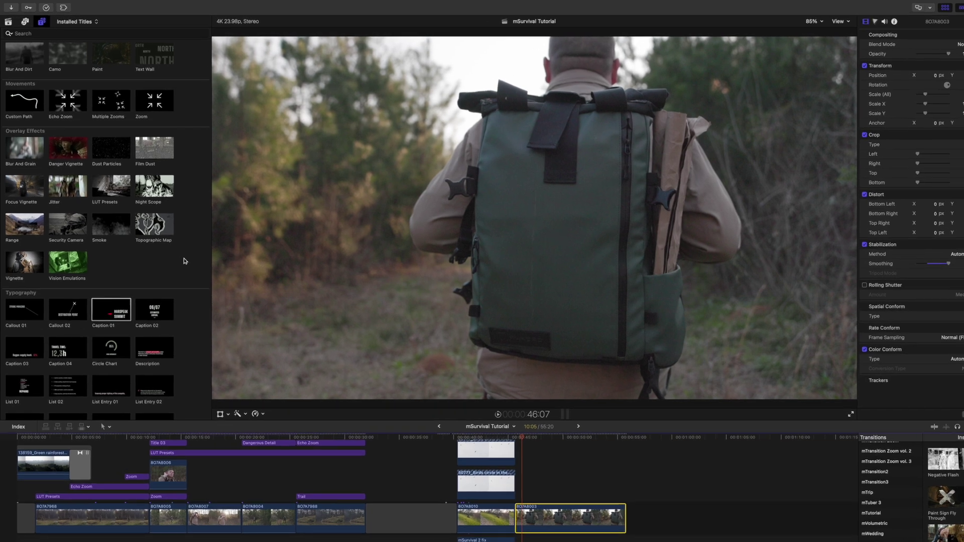
scroll(174, 247, "down", 5)
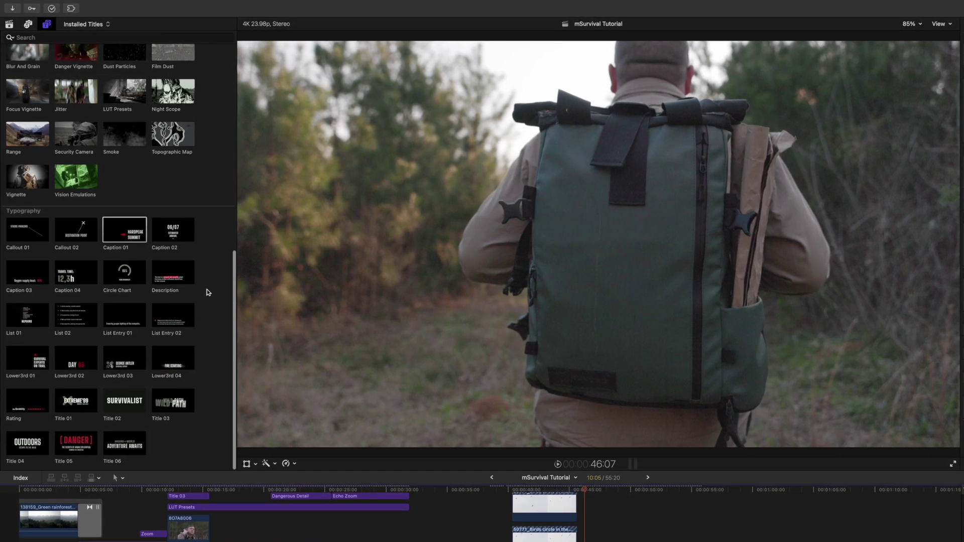
scroll(208, 292, "up", 6)
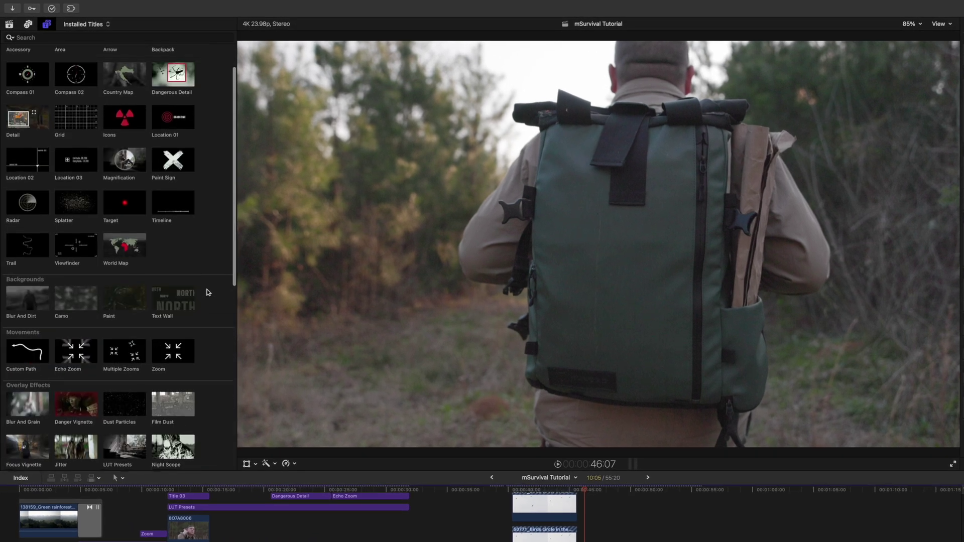
scroll(208, 292, "up", 1)
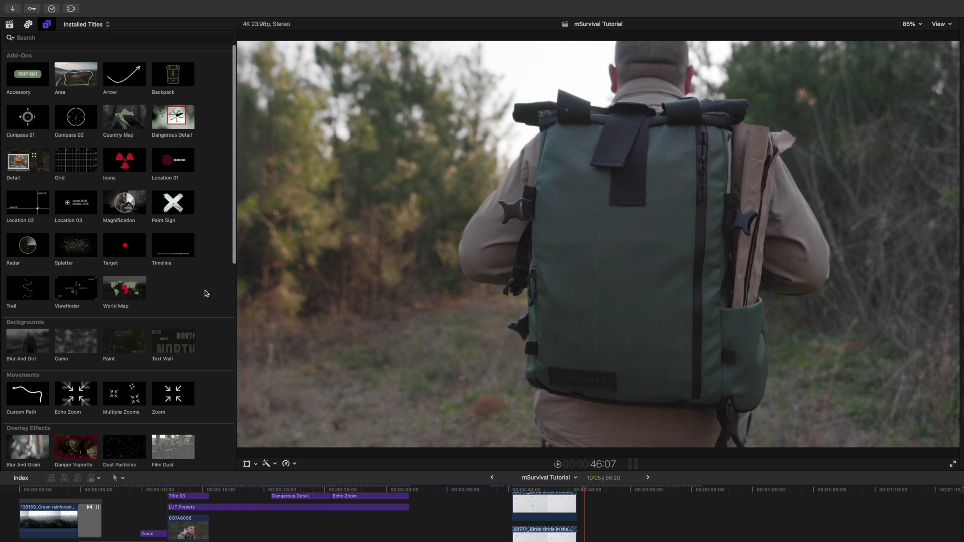
left_click_drag(160, 80, 584, 532)
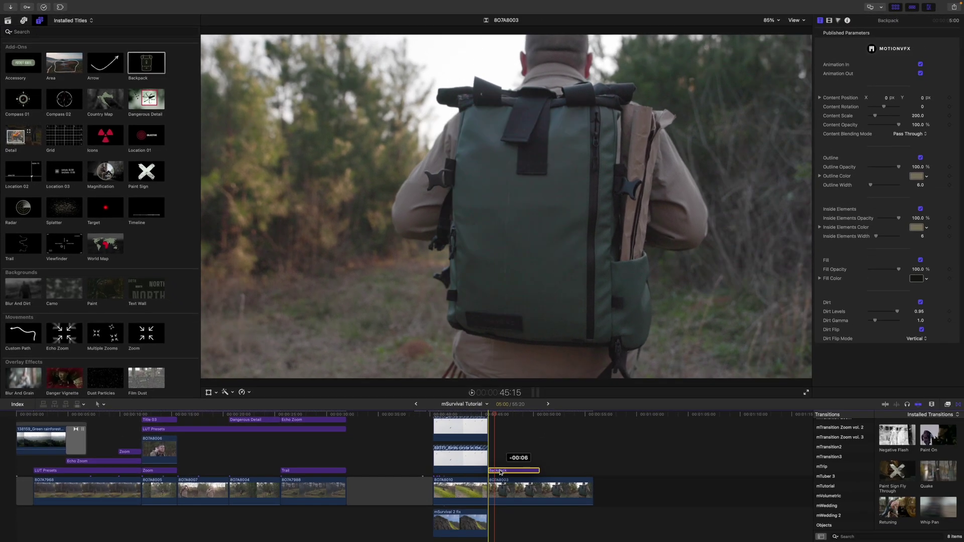
left_click_drag(539, 471, 592, 468)
Trim the Backpack title's start to a 9:11 duration and align it over the hiker's backpack at X 0.06, Y -0.01, rotation about -0.1.
left_click(503, 416)
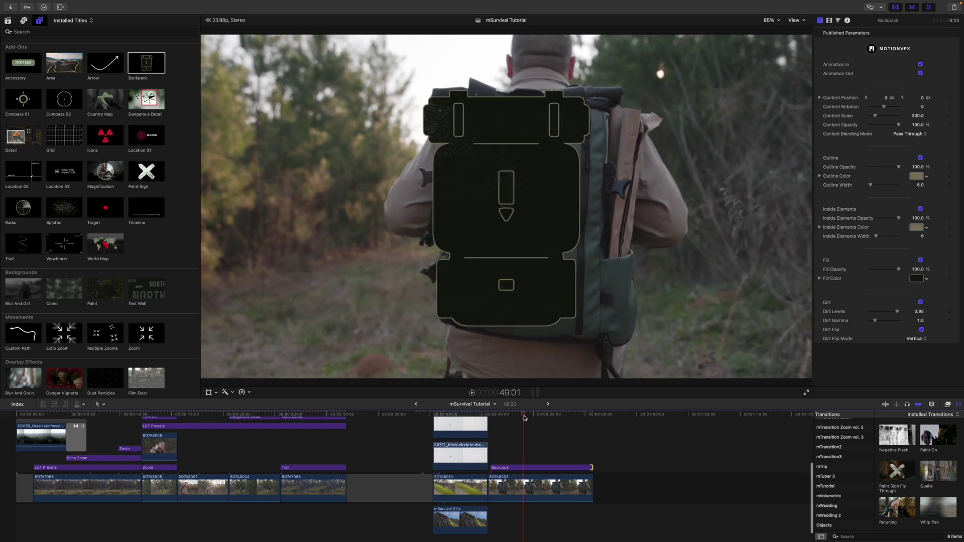
left_click_drag(493, 467, 496, 467)
left_click(516, 467)
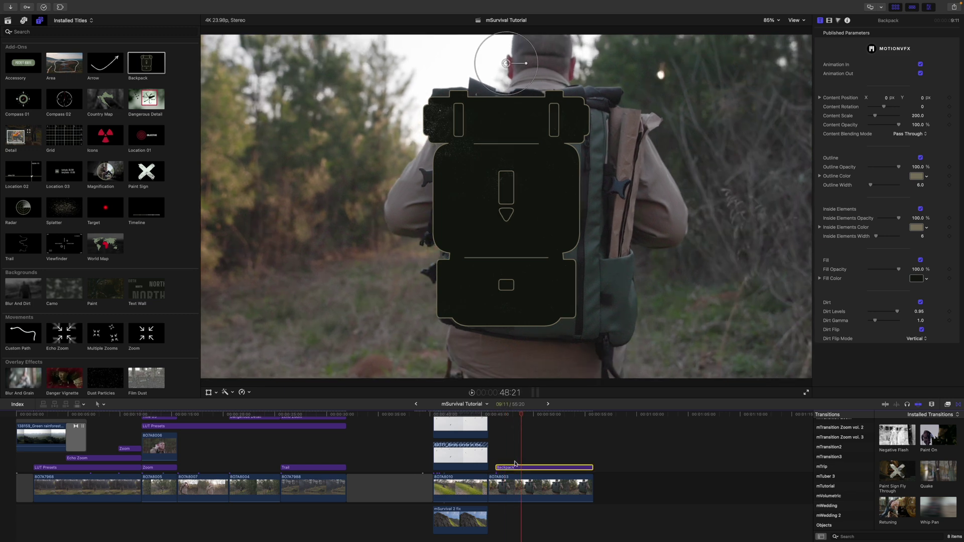
left_click_drag(506, 64, 526, 68)
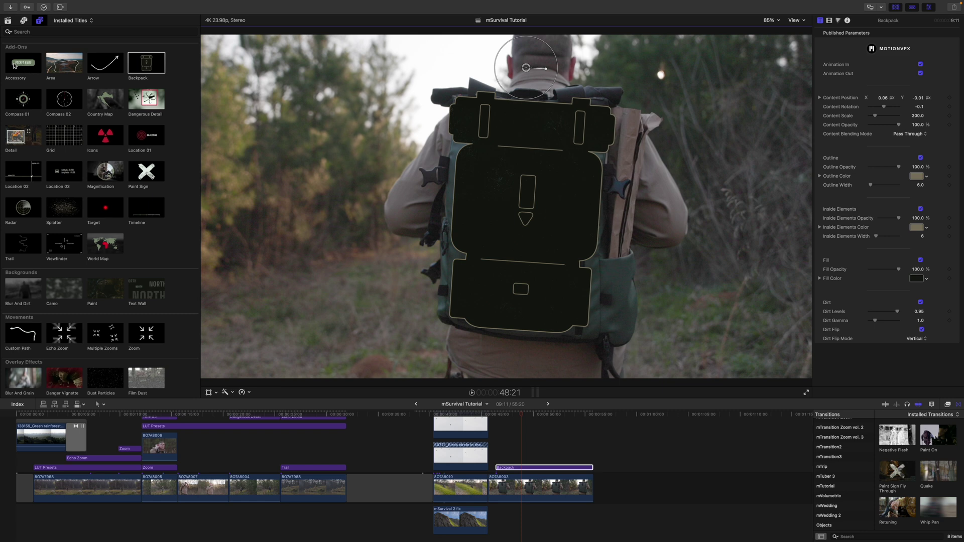
Add a 7:20 Accessory title above Backpack, ending with it, and fit the enlarged POCKET KNIFE label along the backpack's lower edge.
left_click_drag(17, 70, 591, 457)
left_click_drag(504, 458, 512, 457)
left_click(519, 415)
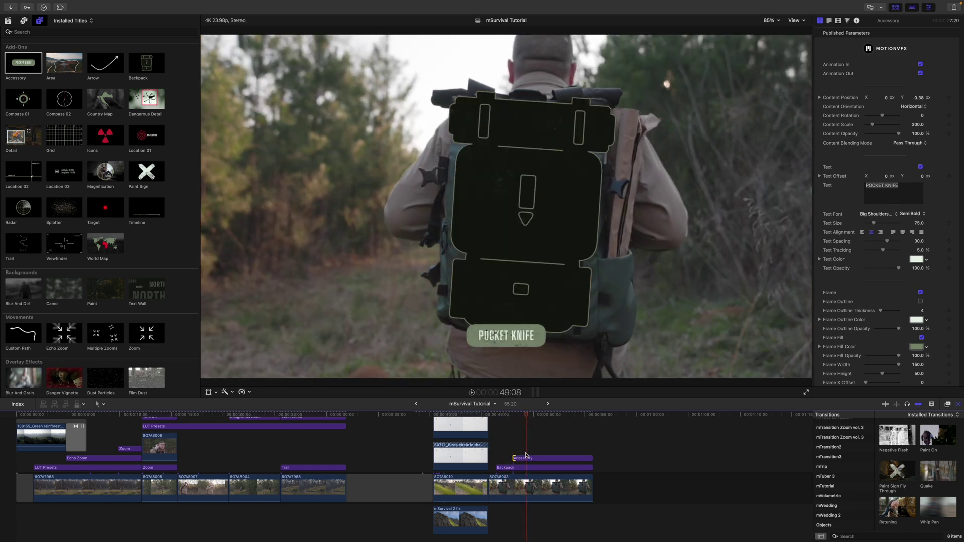
left_click(525, 460)
left_click_drag(508, 265, 508, 242)
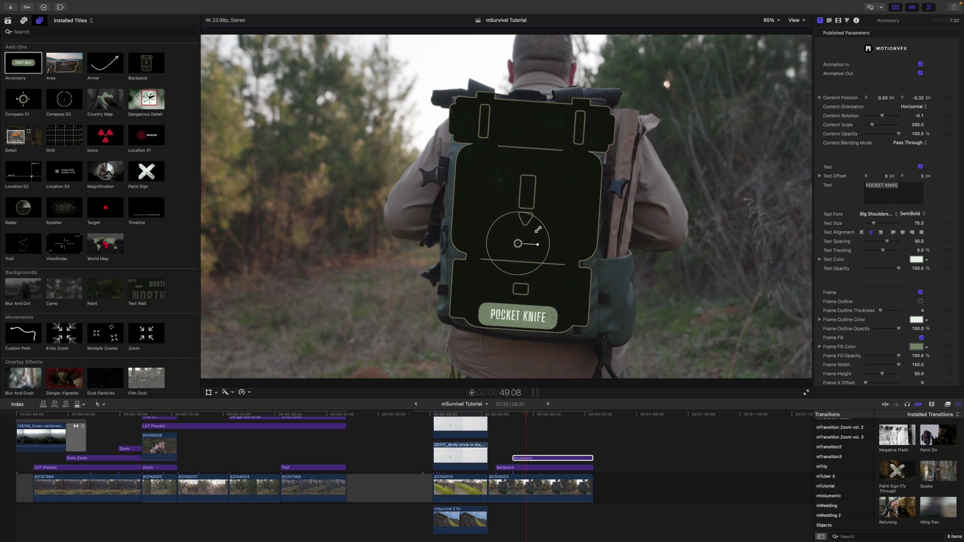
left_click_drag(541, 225, 533, 231)
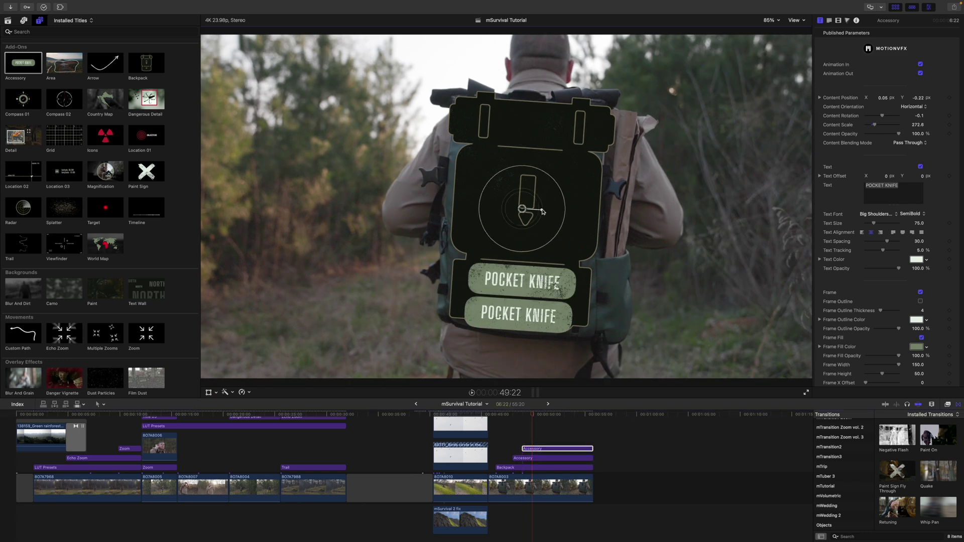
Place the second Accessory label vertically at X 0.22, Y -0.26 with scale about 145.3, change its text to FRESH WATER, and play back the shot.
left_click_drag(520, 230, 581, 245)
type("FRESH WATER")
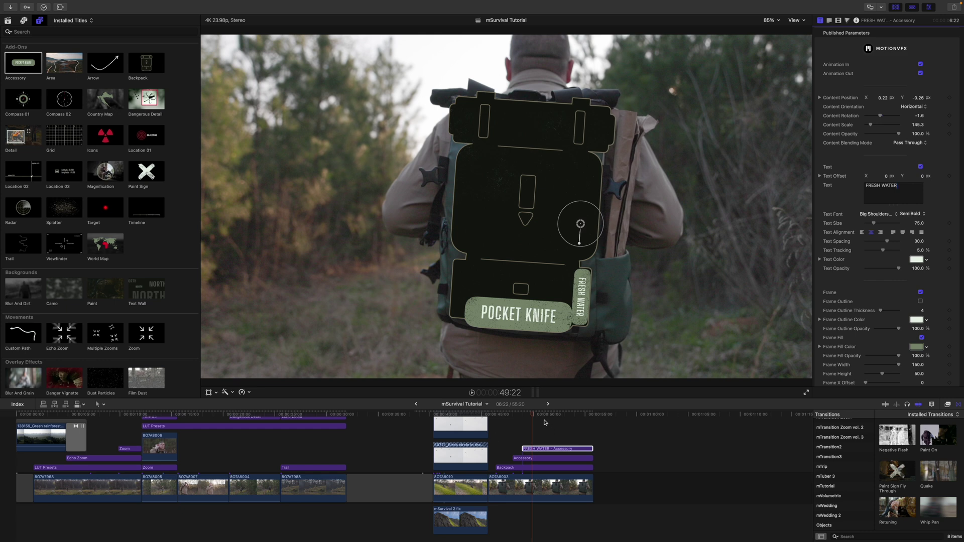
left_click(495, 414)
key("space")
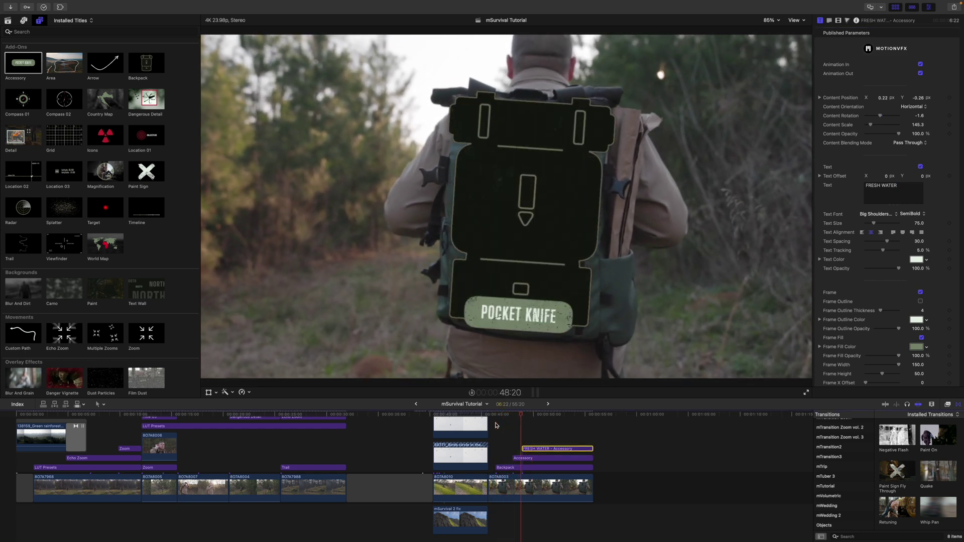
key("space")
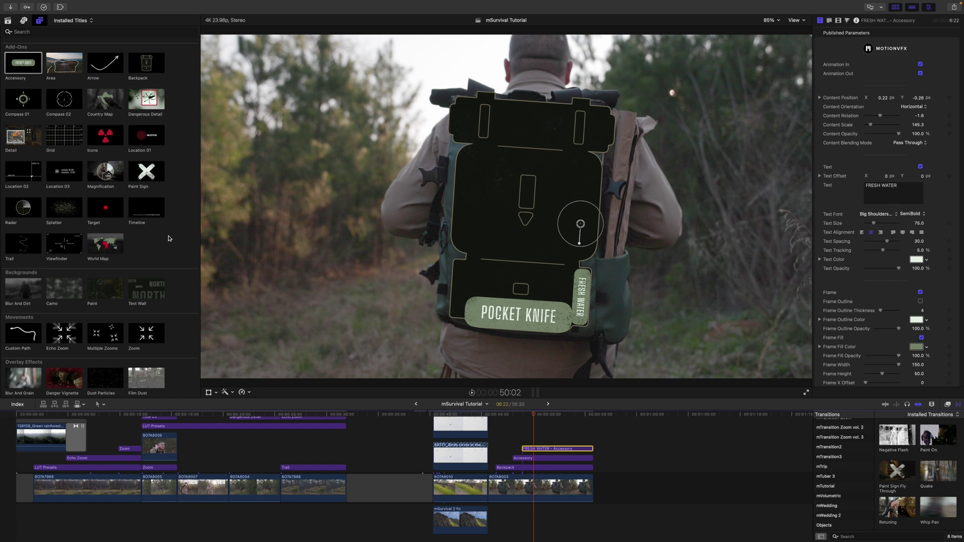
Add a Focus Vignette above the FRESH WATER label, spanning the Backpack title, and centre its mask on the backpack at X 0.06, Y 0.01.
scroll(169, 238, "down", 5)
left_click_drag(34, 267, 593, 439)
left_click(533, 439)
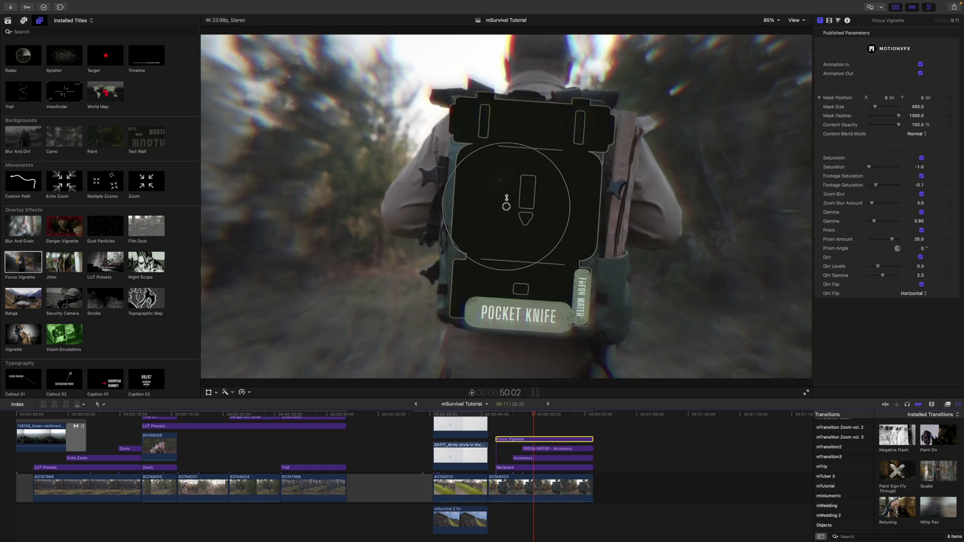
left_click_drag(506, 198, 526, 194)
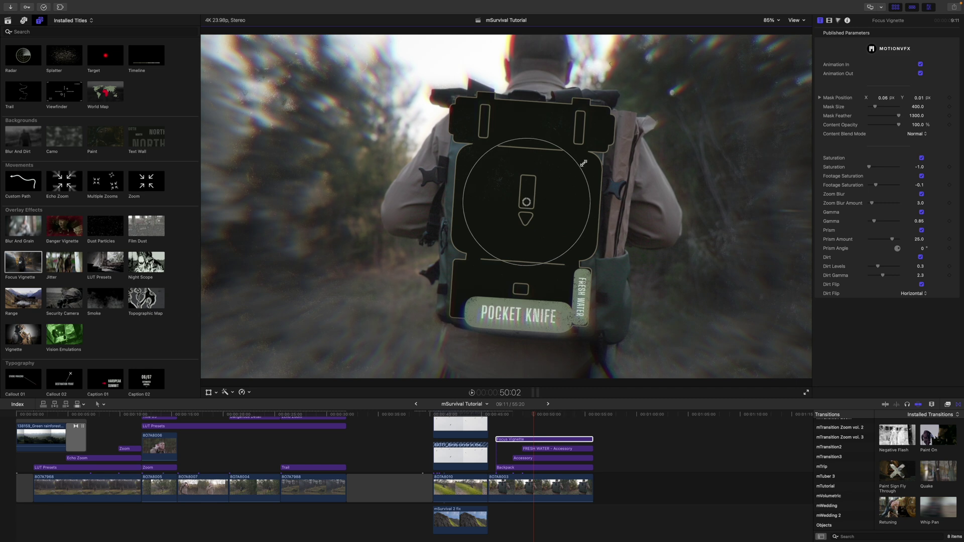
Enlarge the Focus Vignette mask to about 482 and lower its centre to X 0.06, Y -0.0 on the backpack.
mouse_move(574, 165)
left_mouse_down()
mouse_move(595, 146)
mouse_move(558, 176)
left_mouse_up()
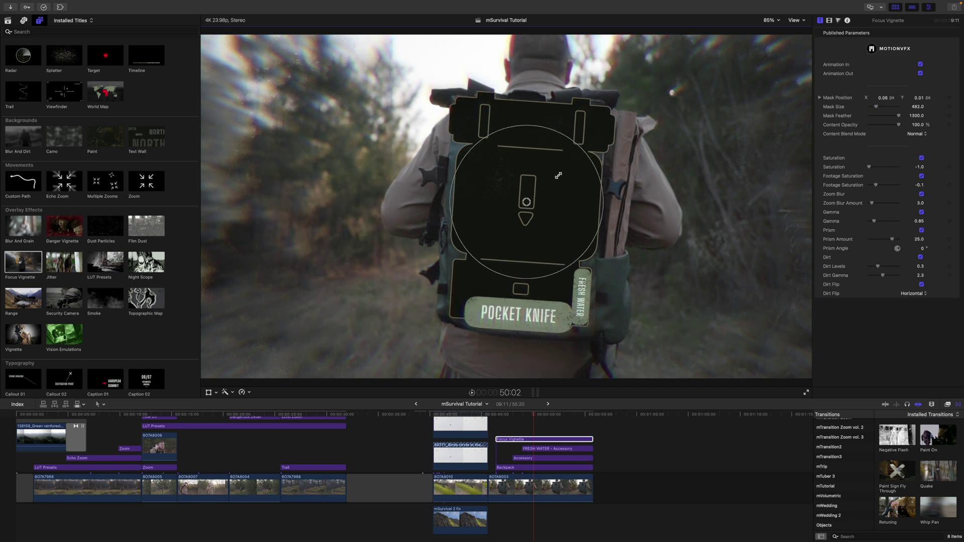
left_click_drag(527, 204, 527, 209)
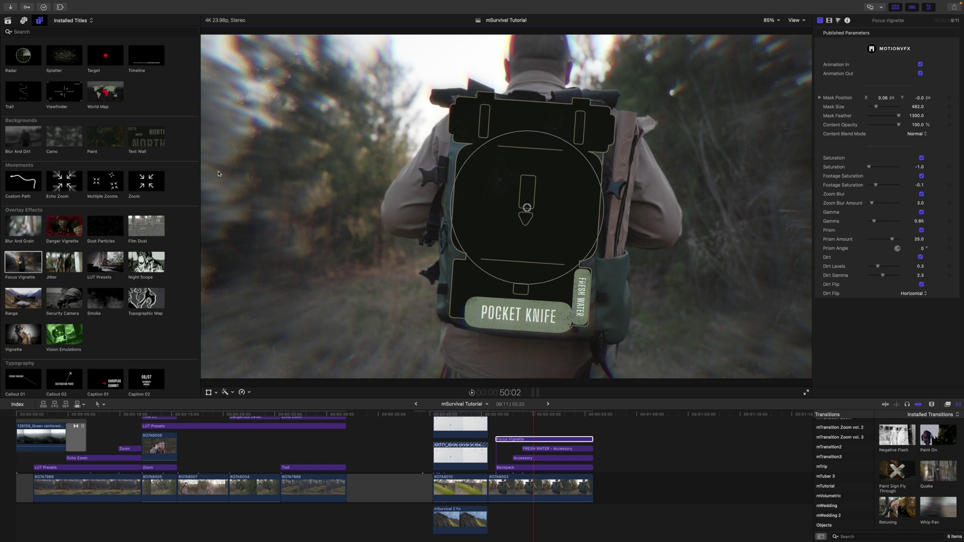
Add a Multiple Zooms movement above the Focus Vignette and extend both ends to a 7:20 duration.
left_click_drag(99, 187, 514, 425)
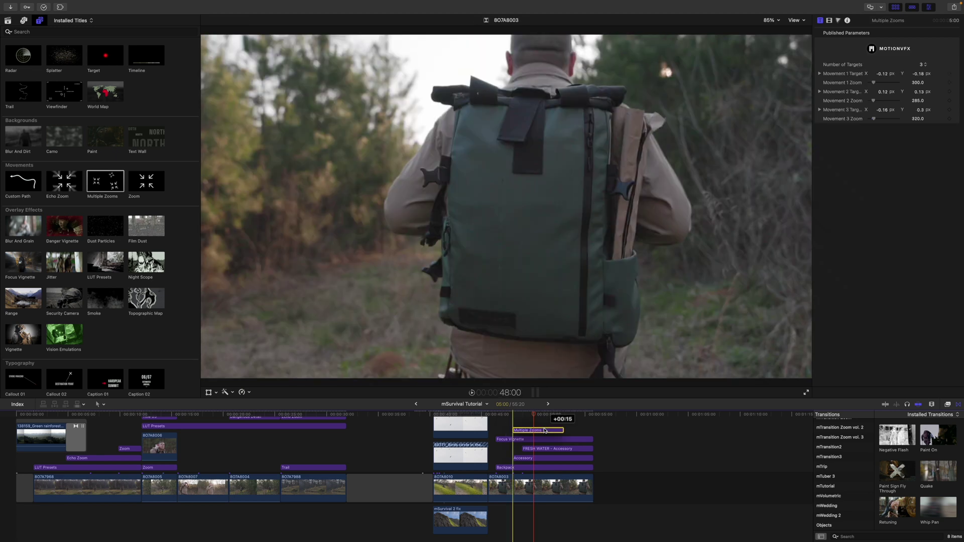
left_click_drag(540, 429, 584, 430)
left_click_drag(513, 430, 509, 430)
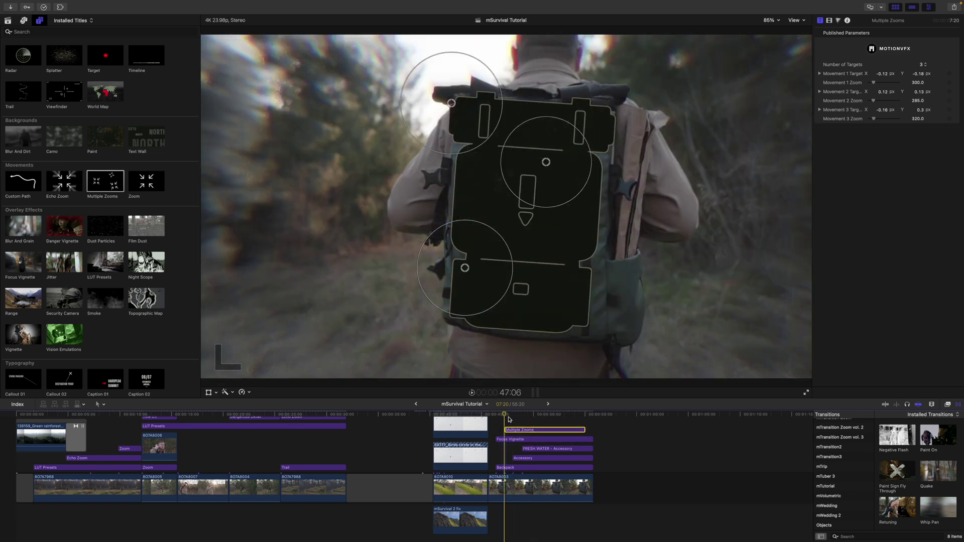
Aim zoom target 1 at POCKET KNIFE (X 0.02, Y -0.19), target 2 near FRESH WATER (X 0.18, Y -0.09) and target 3 at the backpack's upper part.
left_click_drag(468, 271, 522, 275)
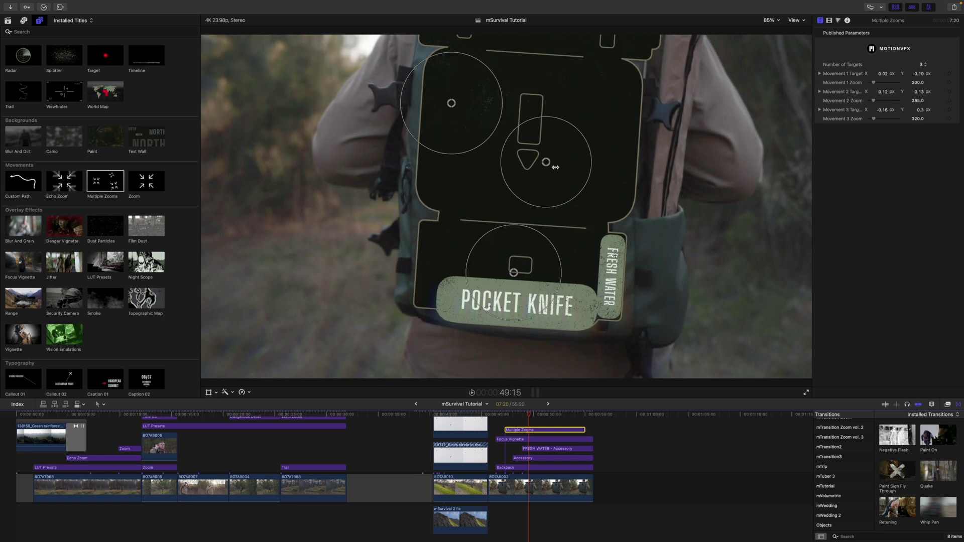
left_click_drag(546, 163, 570, 239)
key("space")
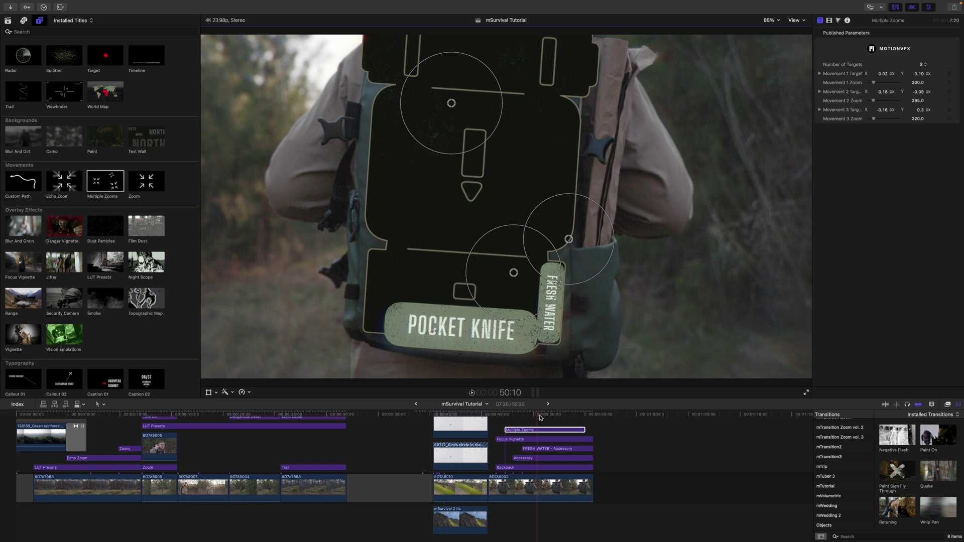
key("space")
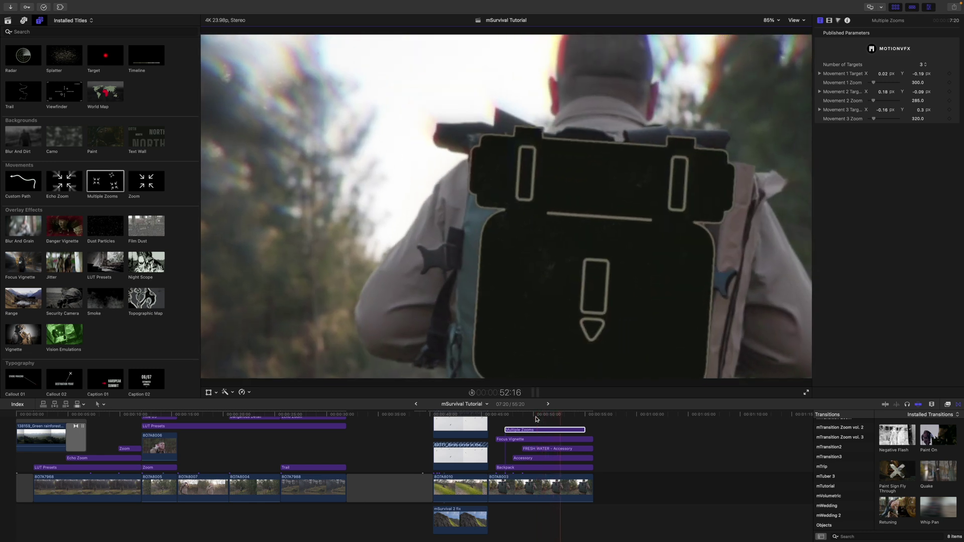
key("space")
left_click_drag(450, 104, 494, 161)
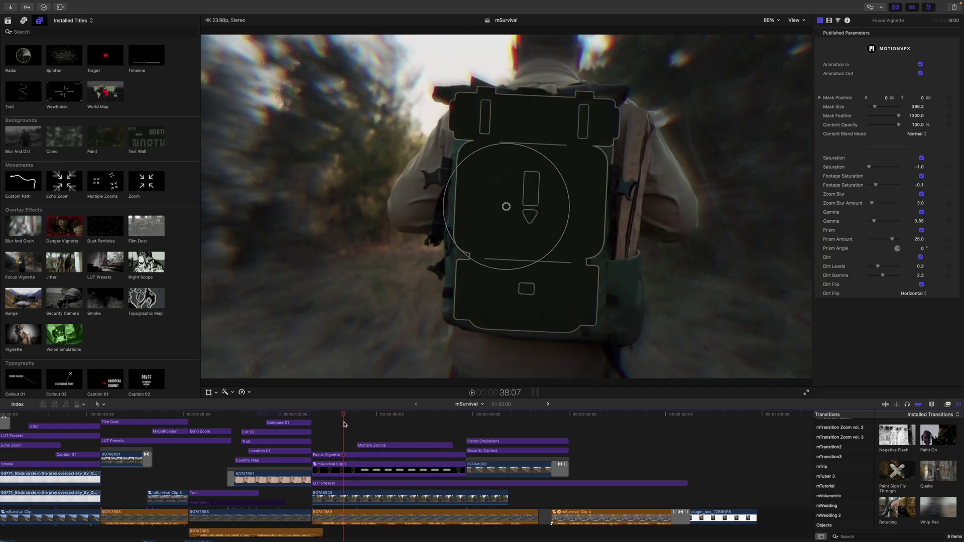
Open the mSurvival Clip 1 compound clip in the mSurvival project, examine its Backpack and Accessory layers, and return to the project timeline.
double_click(351, 468)
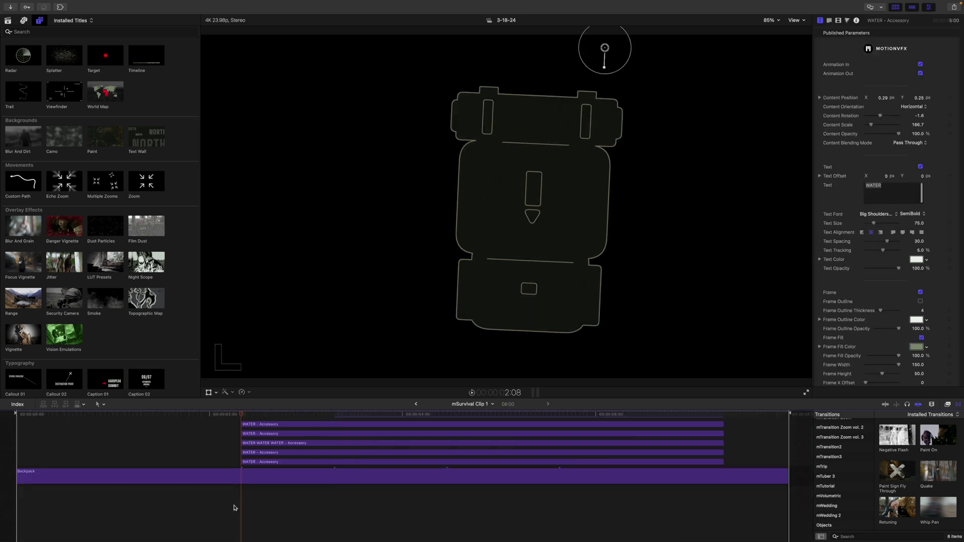
scroll(234, 507, "up", 2)
scroll(238, 461, "right", 1)
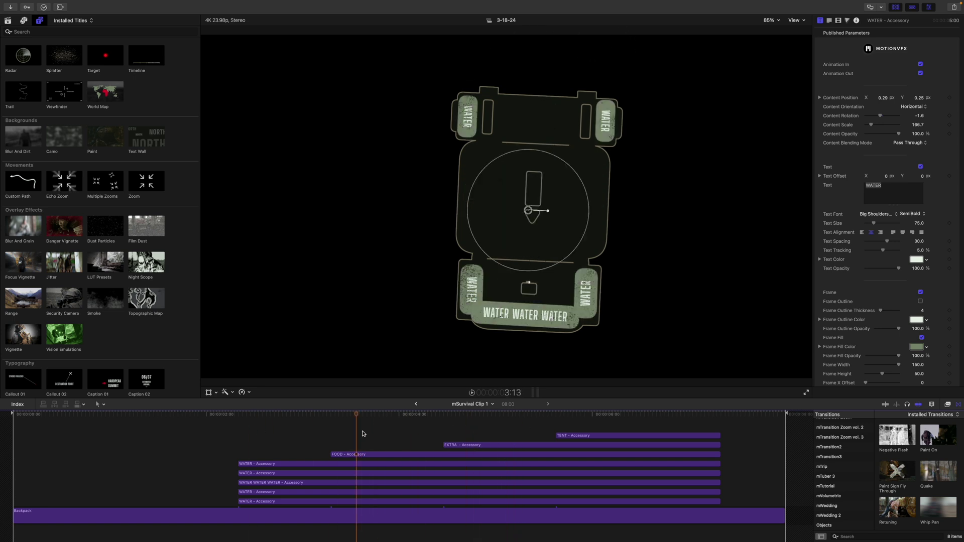
left_click(222, 516)
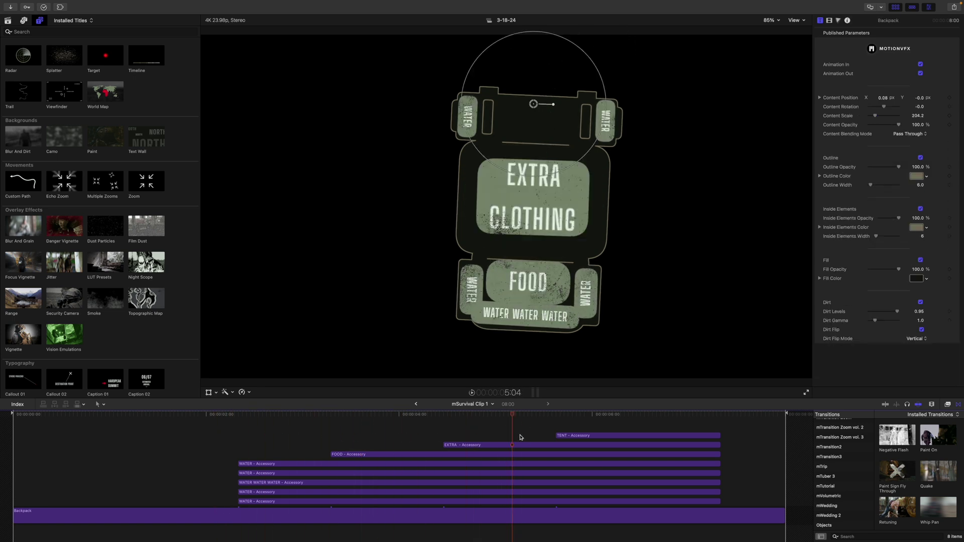
left_click(417, 404)
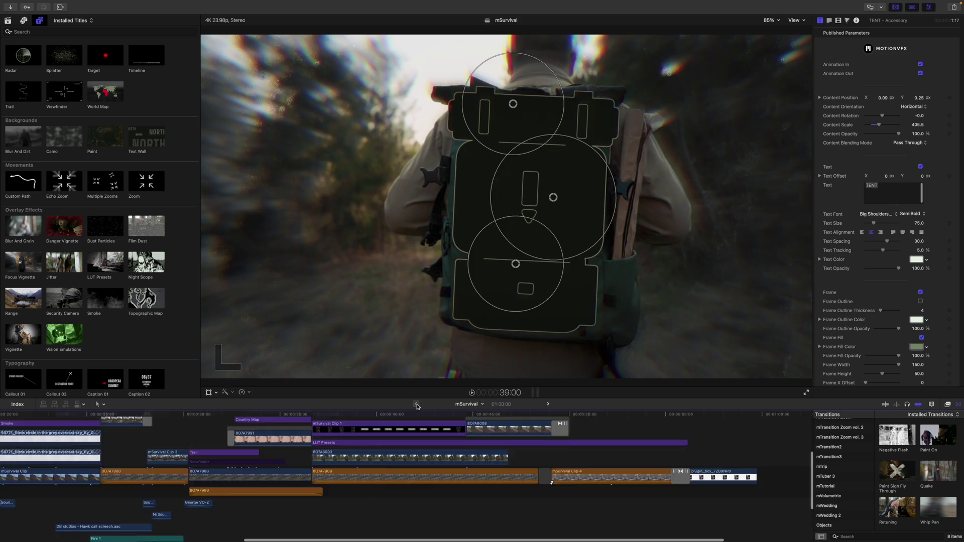
Examine the Vision Emulations settings over the walking hiker clip and look over the layered effects across the mSurvival timeline.
scroll(363, 425, "up", 1)
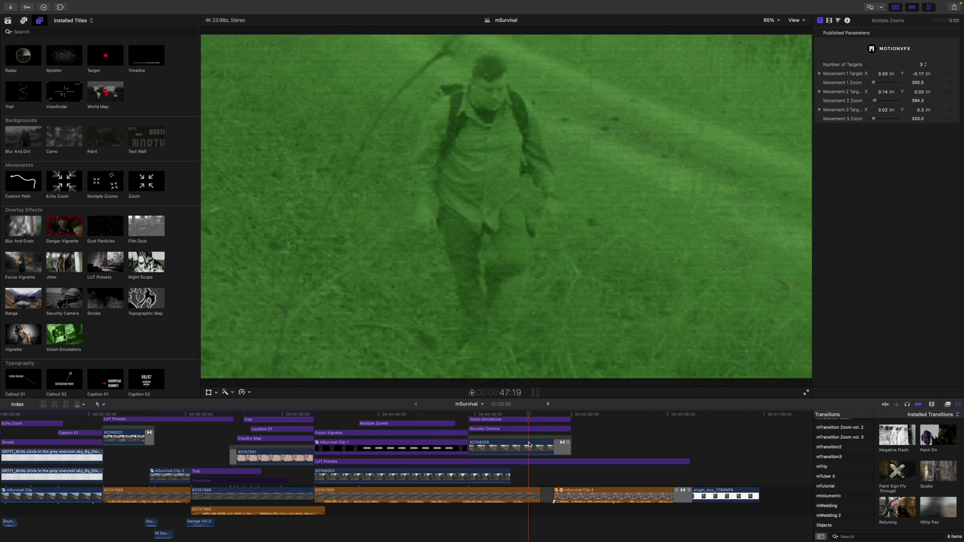
scroll(527, 446, "up", 2)
left_click(527, 446)
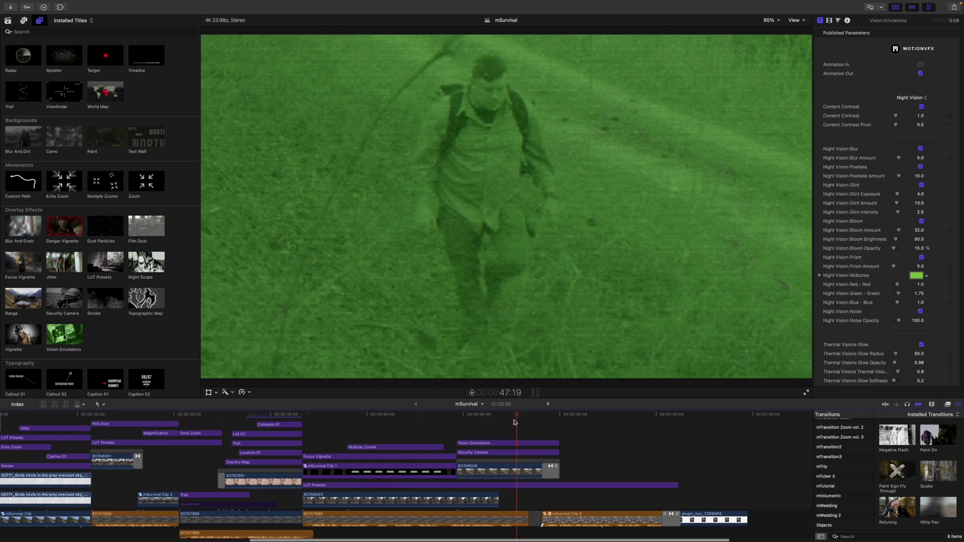
scroll(508, 428, "up", 1)
scroll(507, 428, "left", 10)
scroll(506, 428, "down", 1)
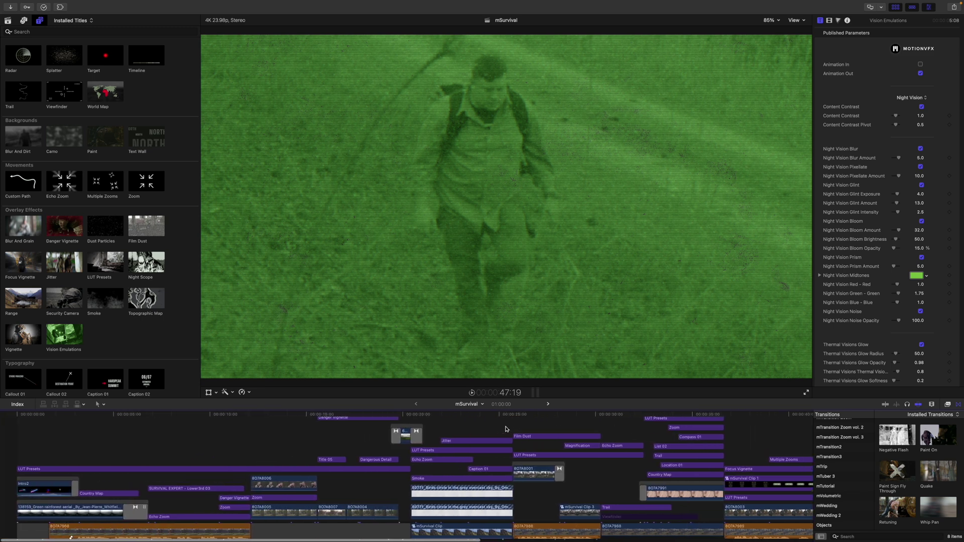
scroll(506, 428, "right", 10)
scroll(505, 429, "right", 5)
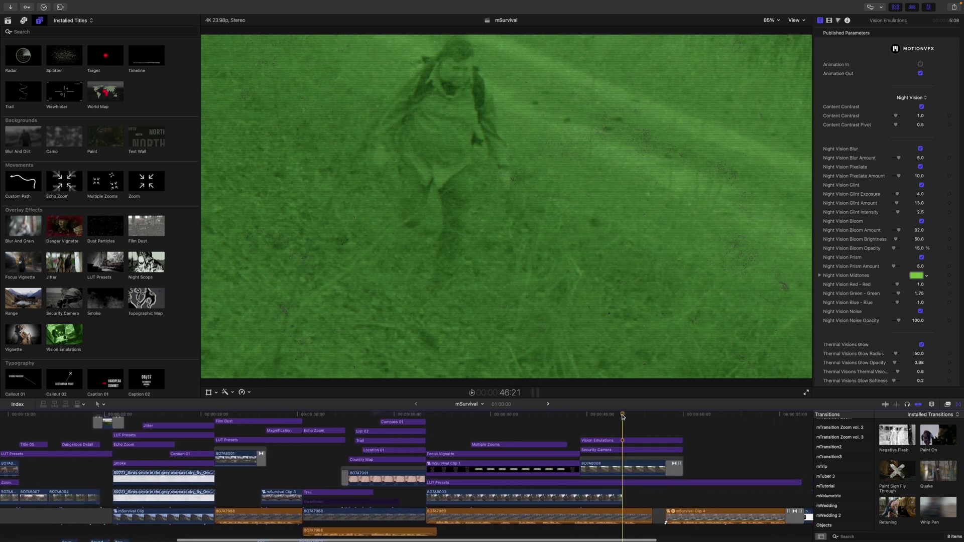
scroll(632, 425, "right", 4)
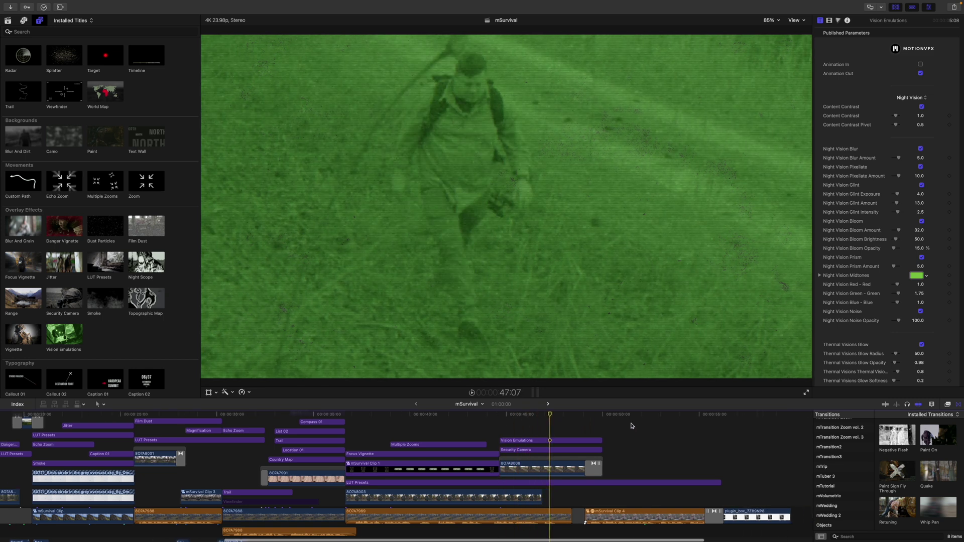
scroll(542, 429, "down", 2)
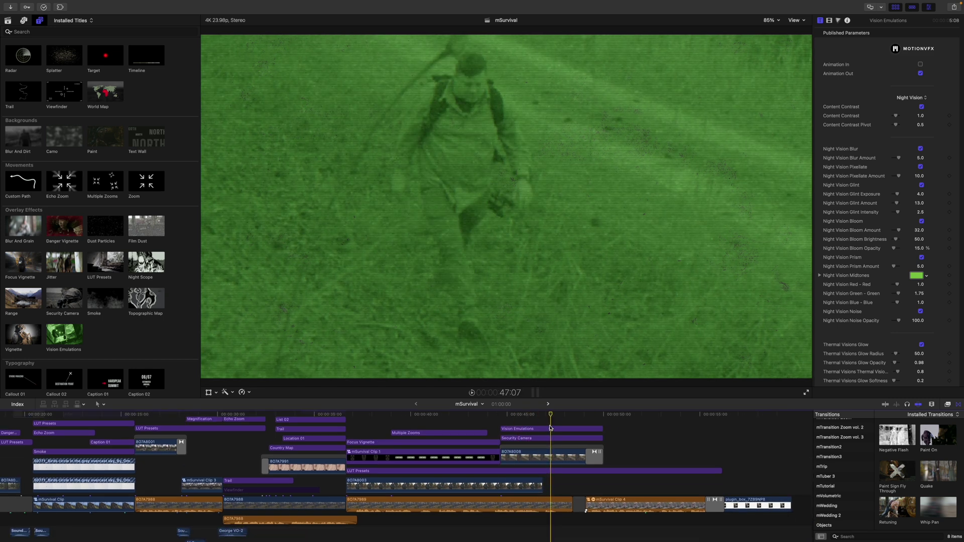